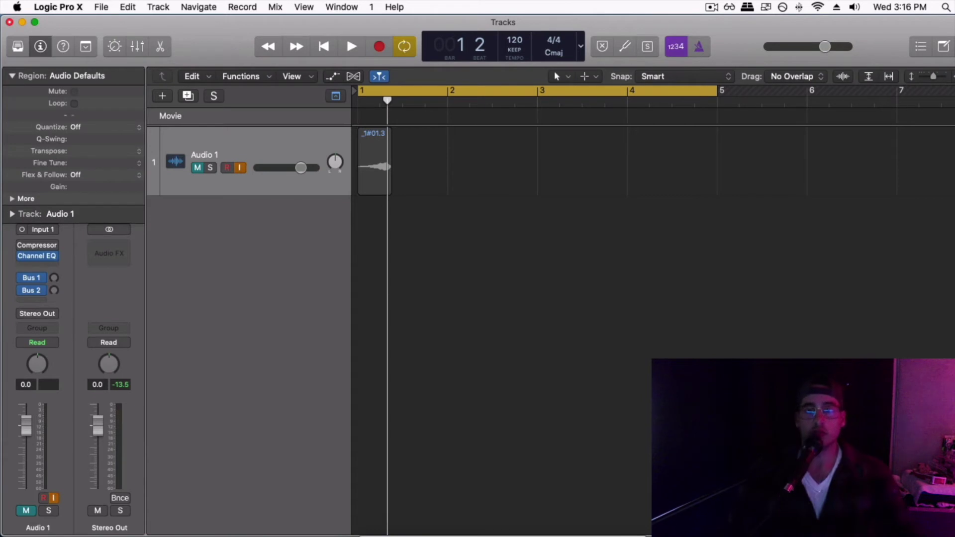
# Unmute and solo the Audio 1 track and play back its region.
pyautogui.click(198, 168)
pyautogui.click(210, 168)
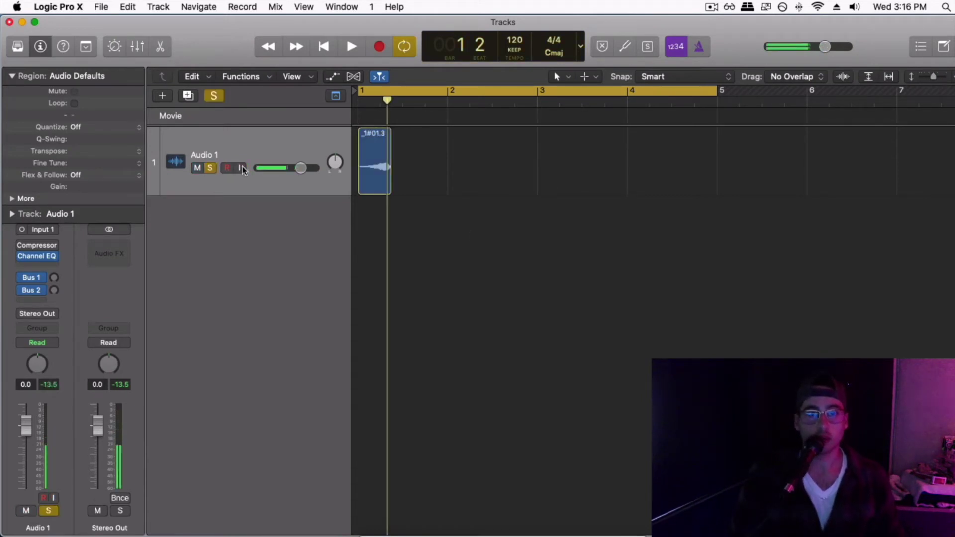
pyautogui.press('space')
pyautogui.press('space')
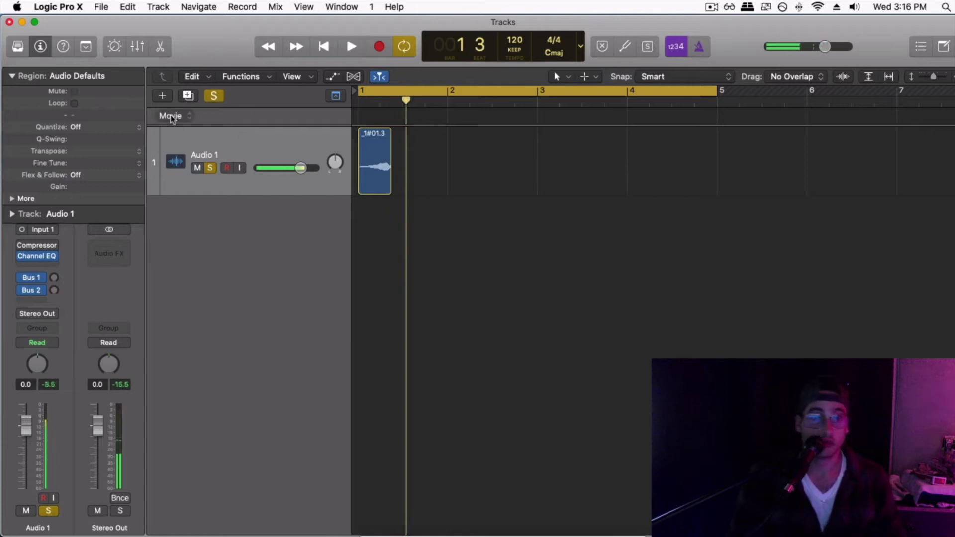
# Create a new audio track, copy the Audio 1 region onto it and extend the copy to one bar.
pyautogui.click(188, 96)
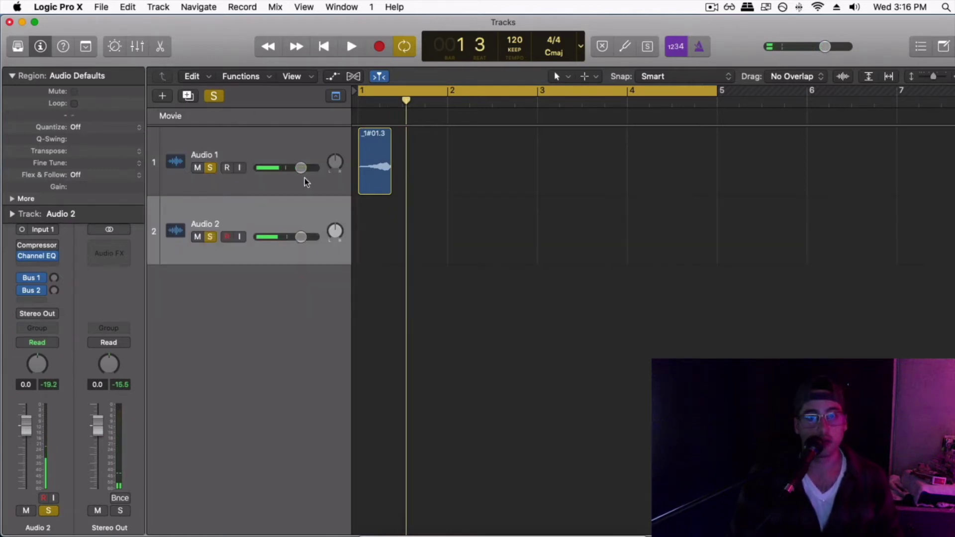
pyautogui.moveTo(375, 187); pyautogui.dragTo(374, 235)
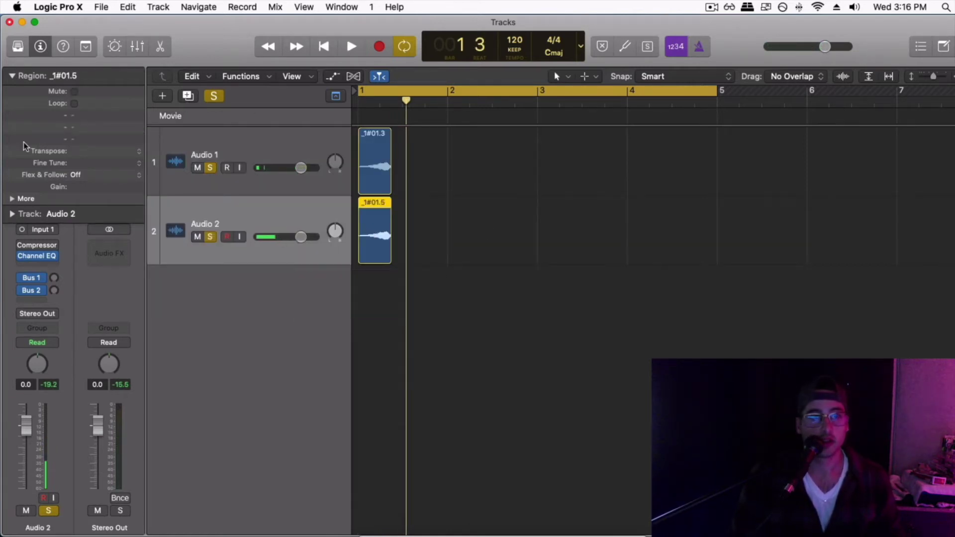
pyautogui.moveTo(391, 261); pyautogui.dragTo(447, 263)
# Mute Audio 1, solo Audio 2 and play back the extended region from the start.
pyautogui.click(210, 237)
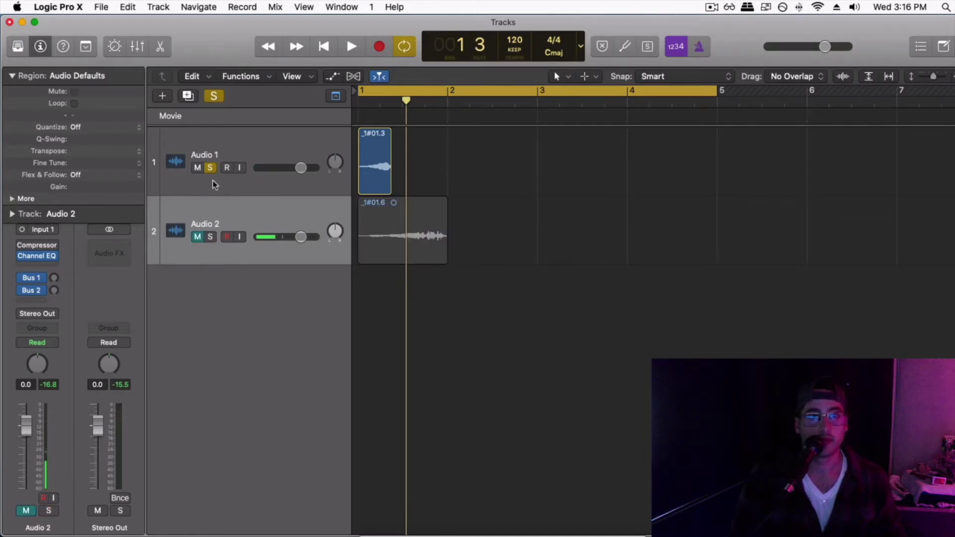
pyautogui.click(210, 167)
pyautogui.click(197, 167)
pyautogui.press('space')
pyautogui.click(210, 237)
pyautogui.press('Return')
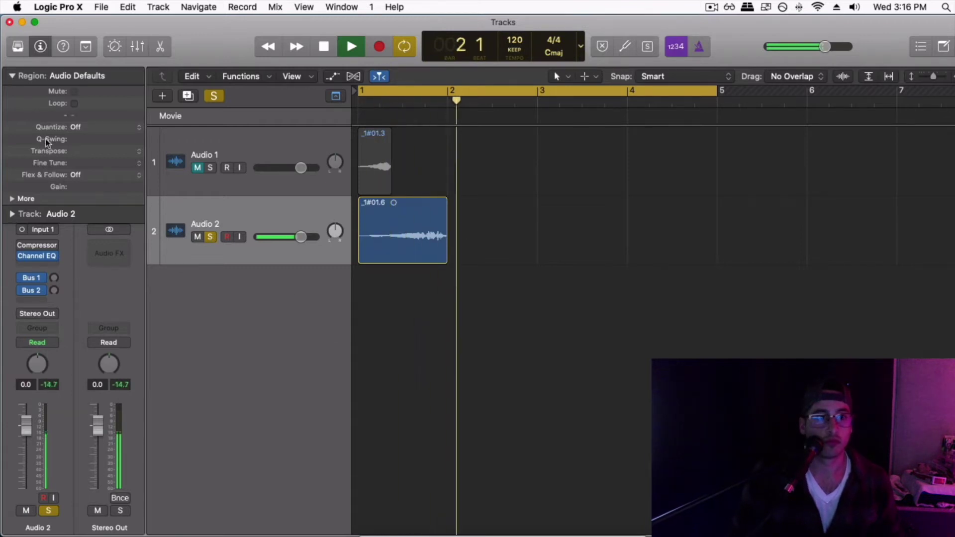
pyautogui.click(9, 75)
pyautogui.click(35, 257)
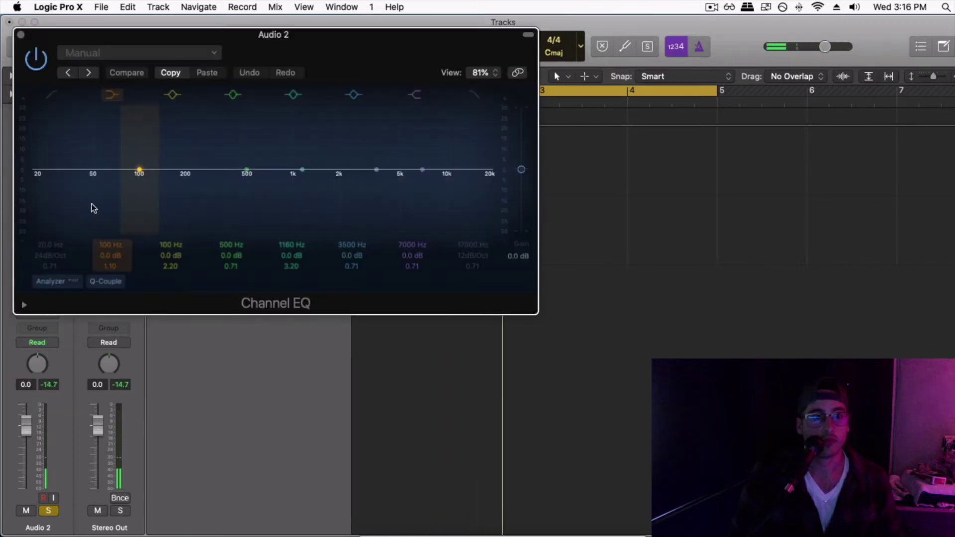
pyautogui.click(20, 35)
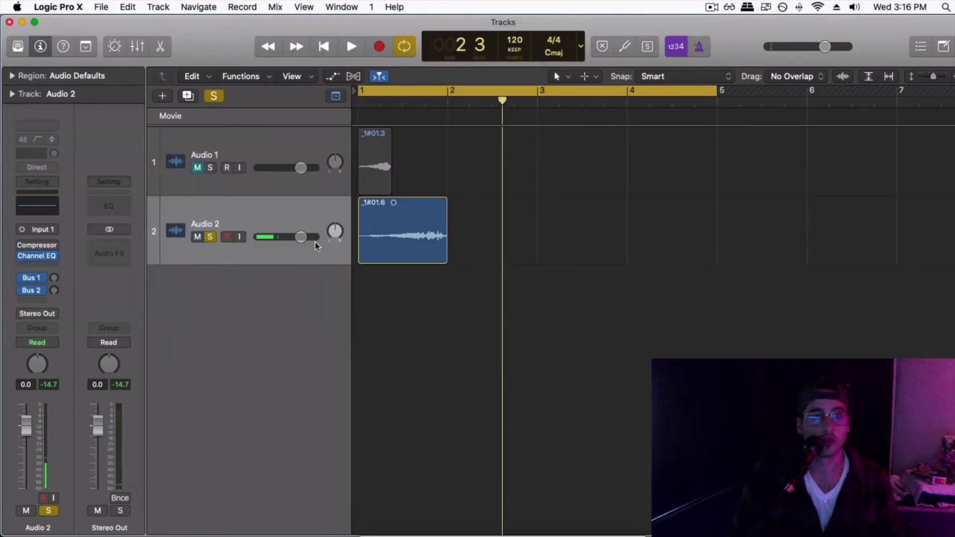
# Transpose the Audio 2 region by +12 semitones and play it from the start.
pyautogui.click(59, 77)
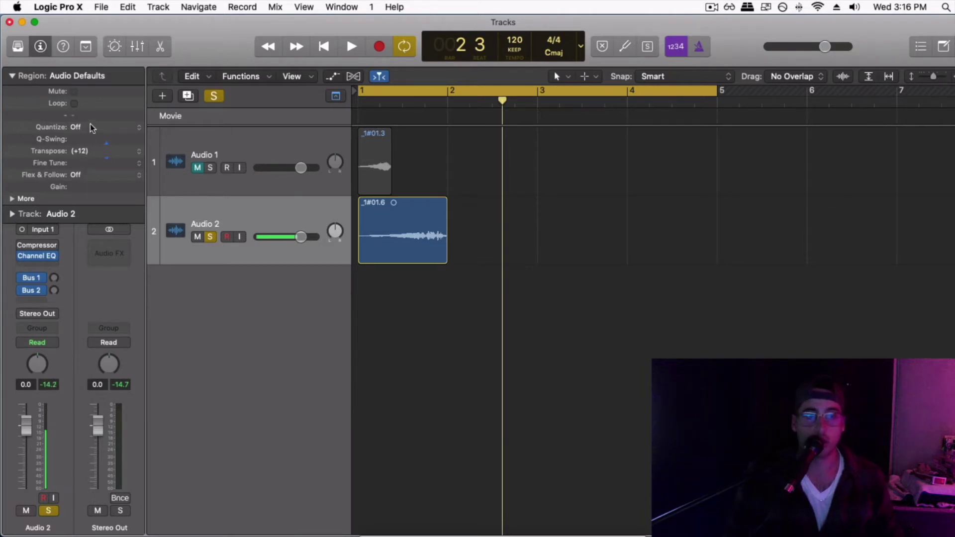
pyautogui.press('Return')
pyautogui.press('space')
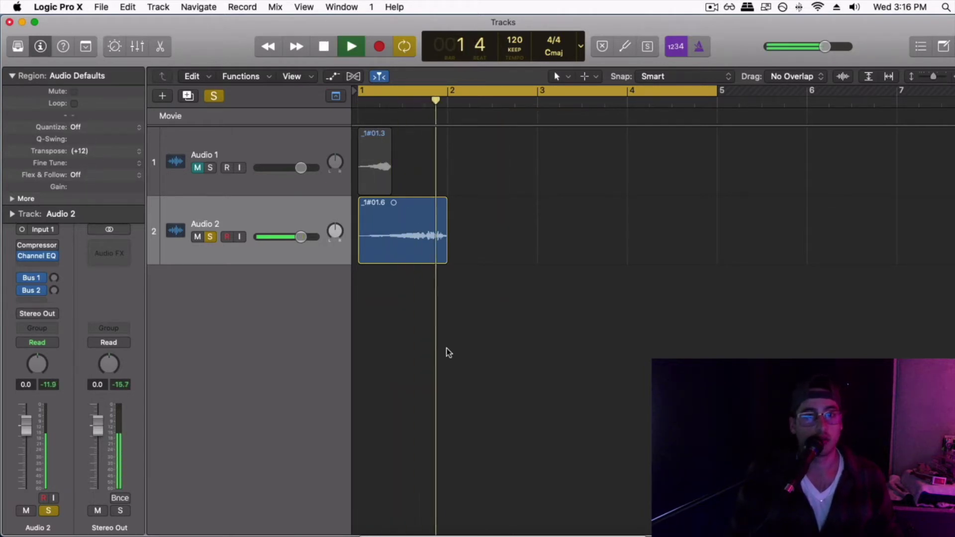
pyautogui.press('space')
pyautogui.click(405, 255)
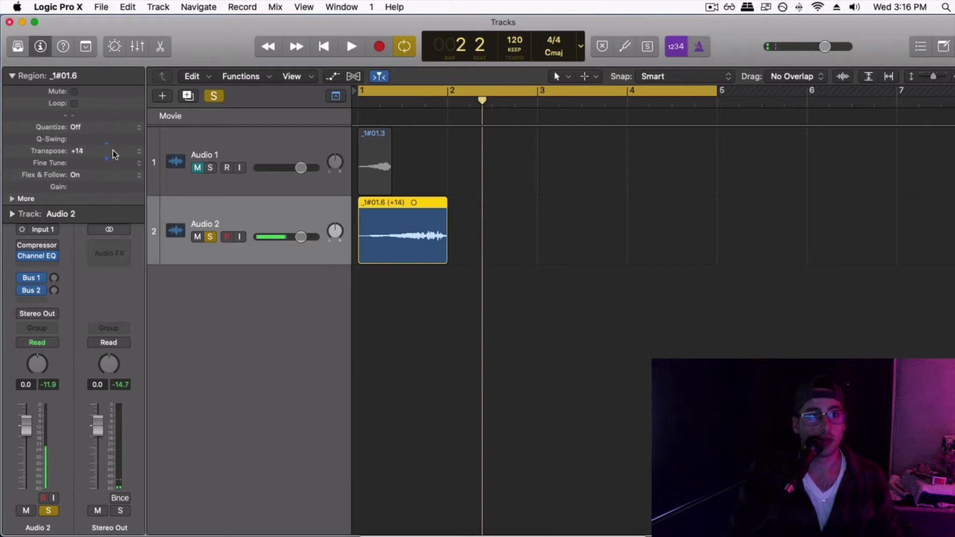
pyautogui.press('Return')
pyautogui.press('space')
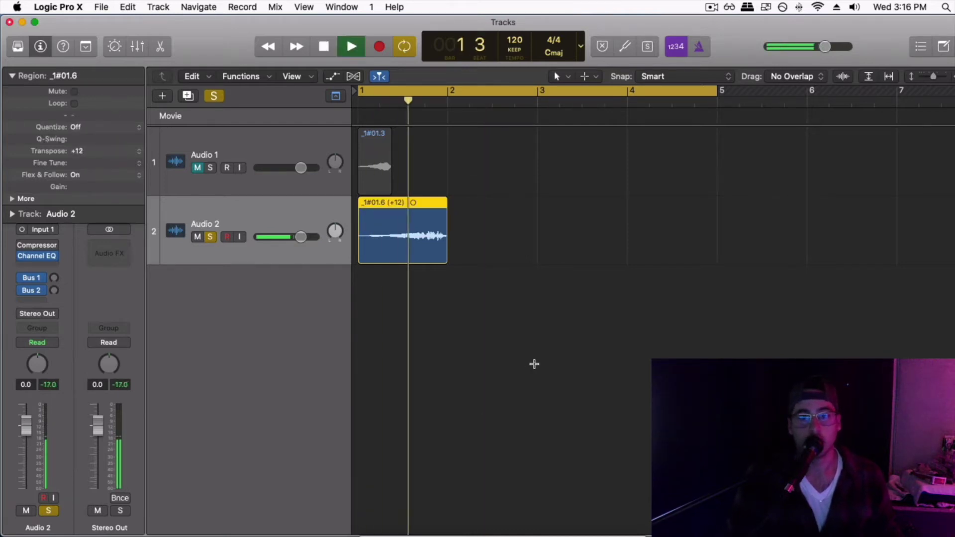
# Bounce the transposed Audio 2 region in place to a new track.
pyautogui.press('super+Left')
pyautogui.press('super+Down')
pyautogui.press('super+Down')
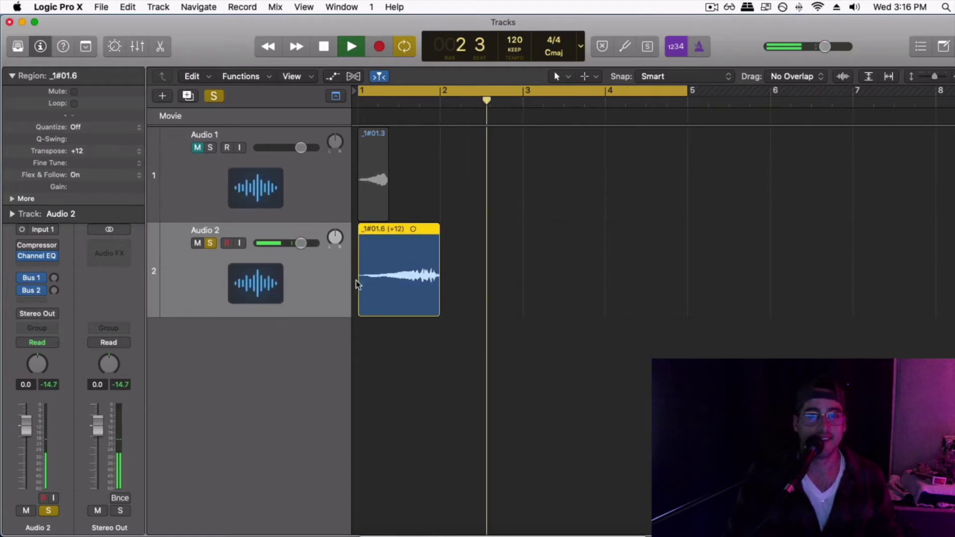
pyautogui.hotkey('ctrl', 'b')
pyautogui.press('Return')
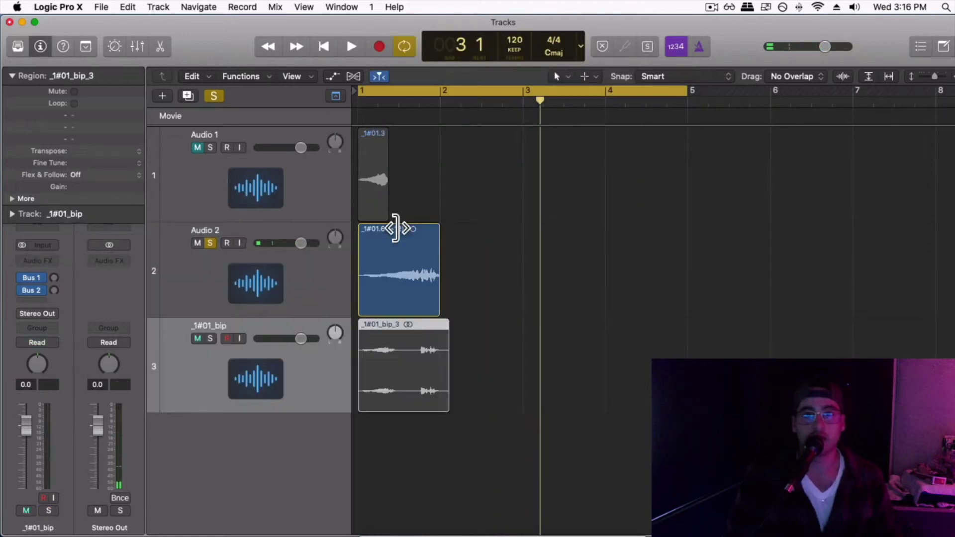
# Solo the bounced track, mute Audio 2, and trim the bounce to a short snippet of its sound starting at bar 1.
pyautogui.click(211, 340)
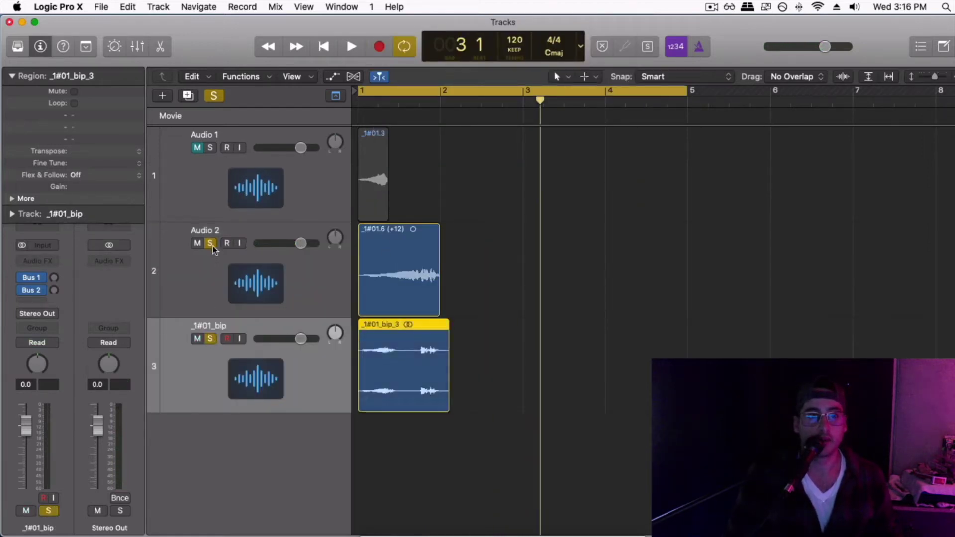
pyautogui.click(210, 243)
pyautogui.moveTo(449, 411); pyautogui.dragTo(373, 411)
pyautogui.press('space')
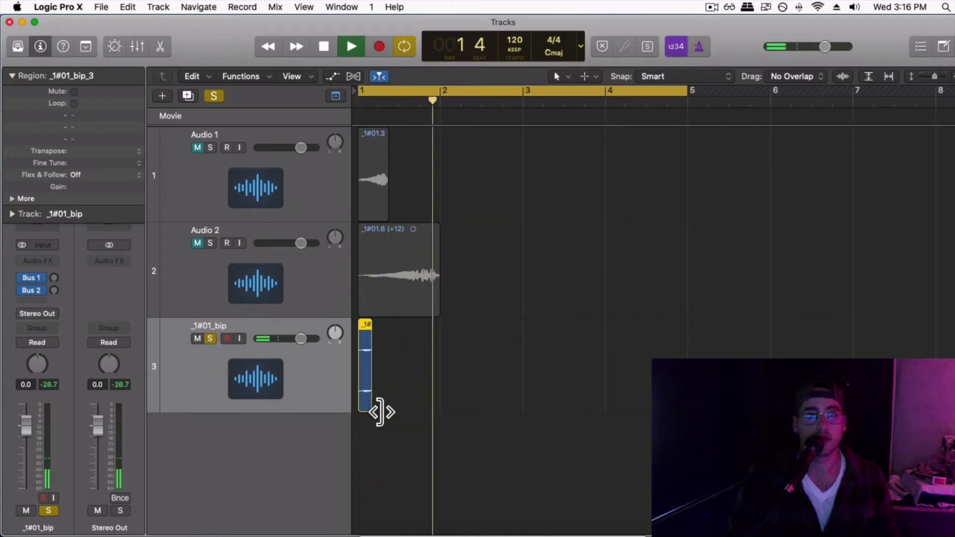
pyautogui.moveTo(379, 411); pyautogui.dragTo(327, 403)
pyautogui.press('space')
pyautogui.press('space')
pyautogui.press('space')
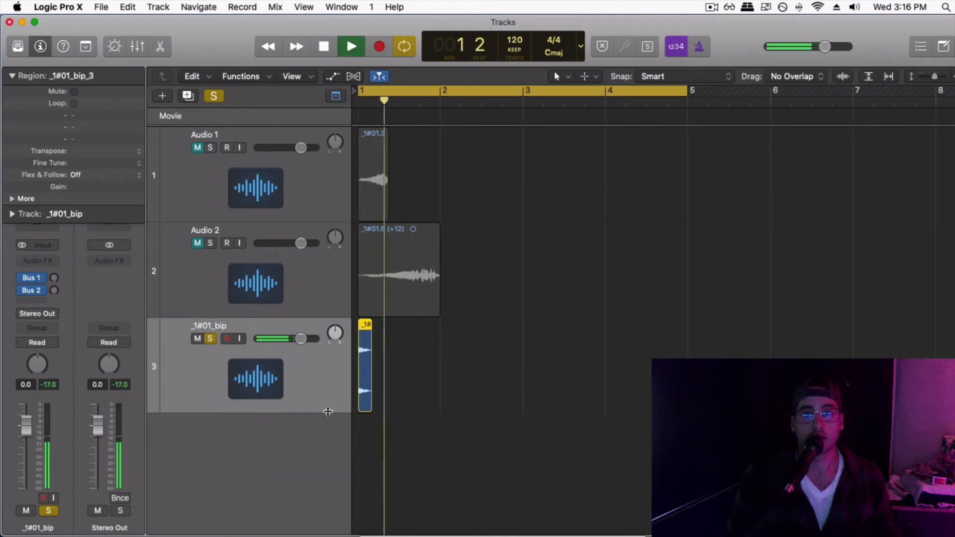
pyautogui.press('space')
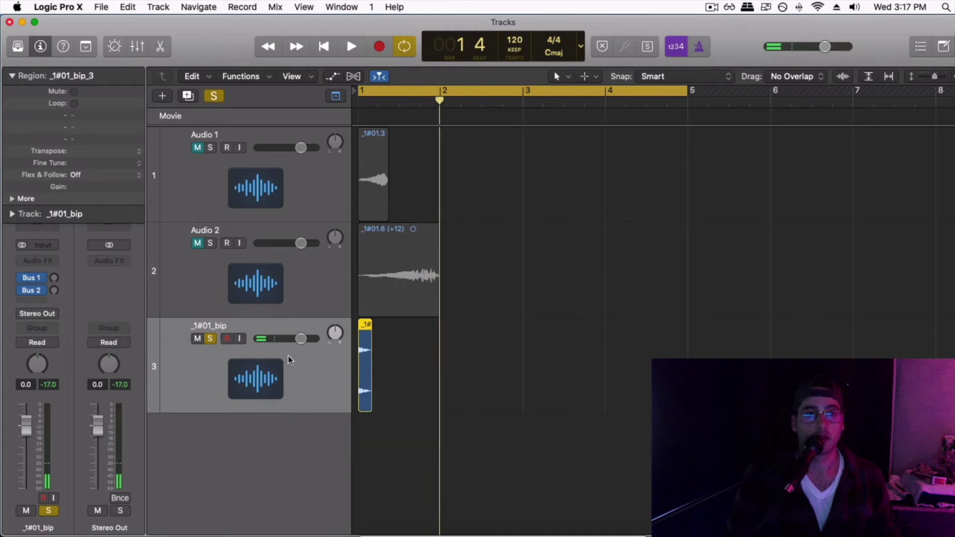
# Transpose the trimmed bounce on track 3 by -12 semitones and play it back.
pyautogui.moveTo(87, 152); pyautogui.dragTo(113, 165)
pyautogui.press('space')
pyautogui.press('space')
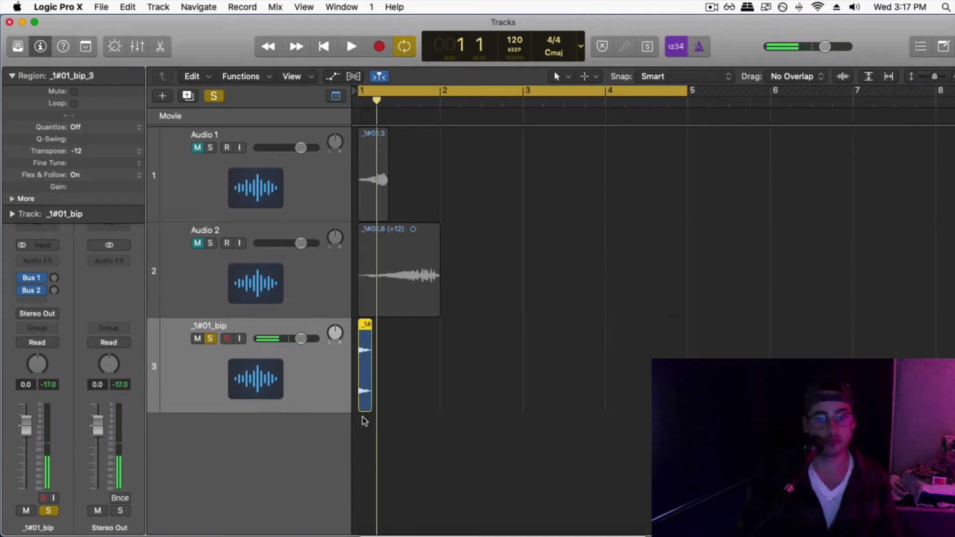
# Create another audio track and copy the original Audio 1 region onto it at bar 1.
pyautogui.click(192, 95)
pyautogui.moveTo(371, 182); pyautogui.dragTo(365, 394)
pyautogui.press('super+z')
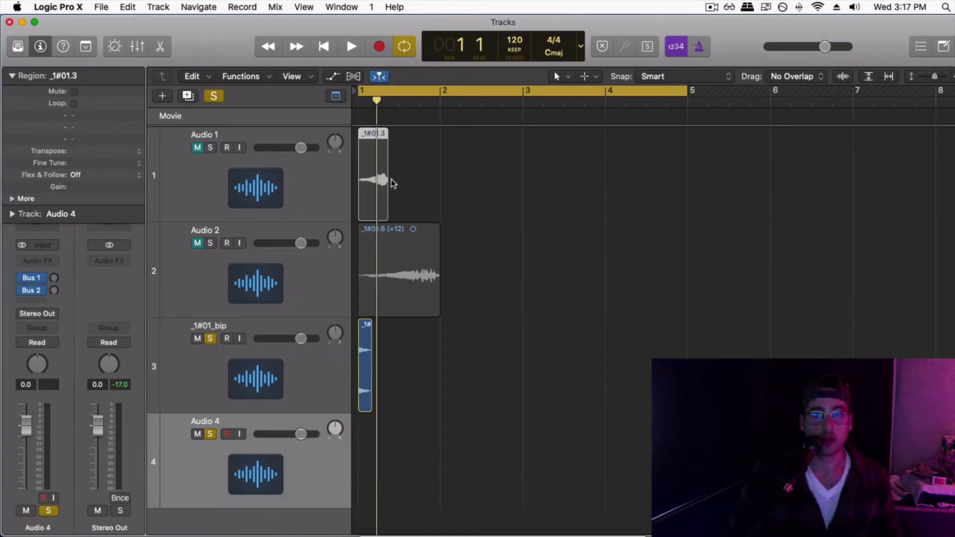
pyautogui.moveTo(373, 198); pyautogui.dragTo(373, 460)
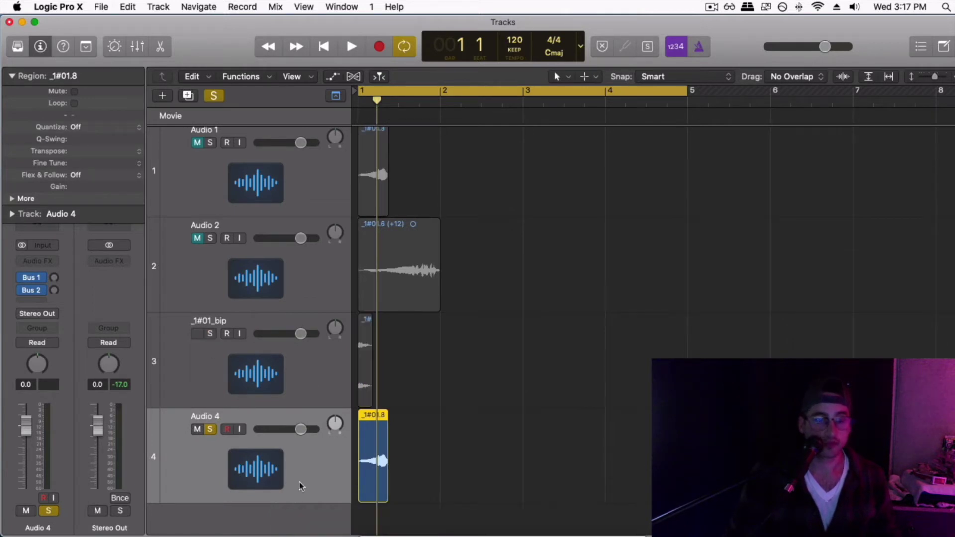
# Mute the bounced track and listen to the copied region on Audio 4 soloed.
pyautogui.press('super+Up')
pyautogui.press('space')
pyautogui.press('space')
pyautogui.press('space')
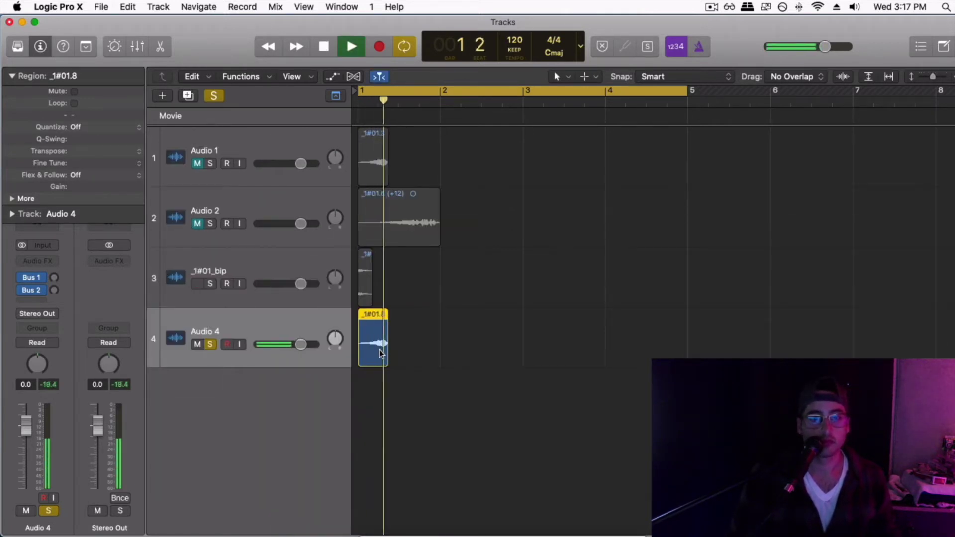
pyautogui.press('space')
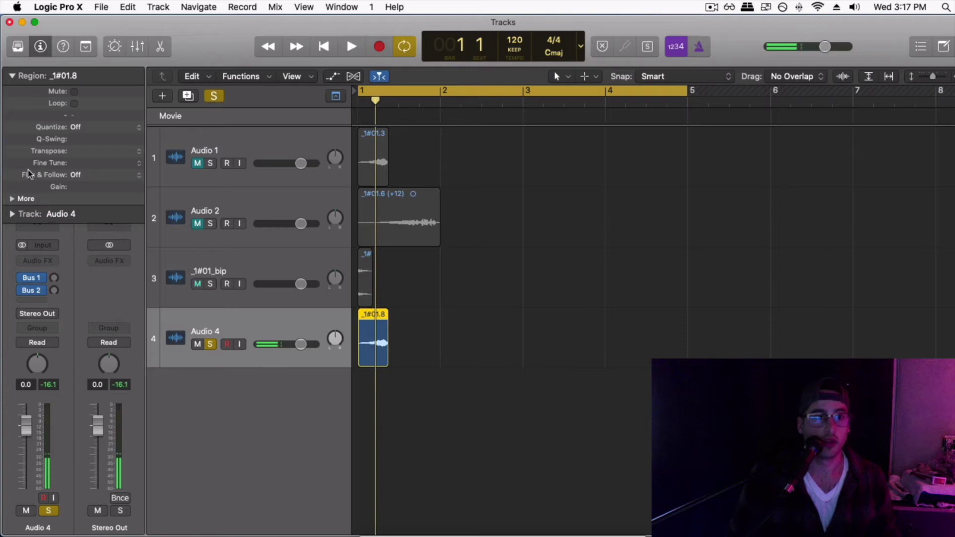
# Transpose the Audio 4 region by -36 semitones with Flex & Follow on, and play it back.
pyautogui.click(30, 198)
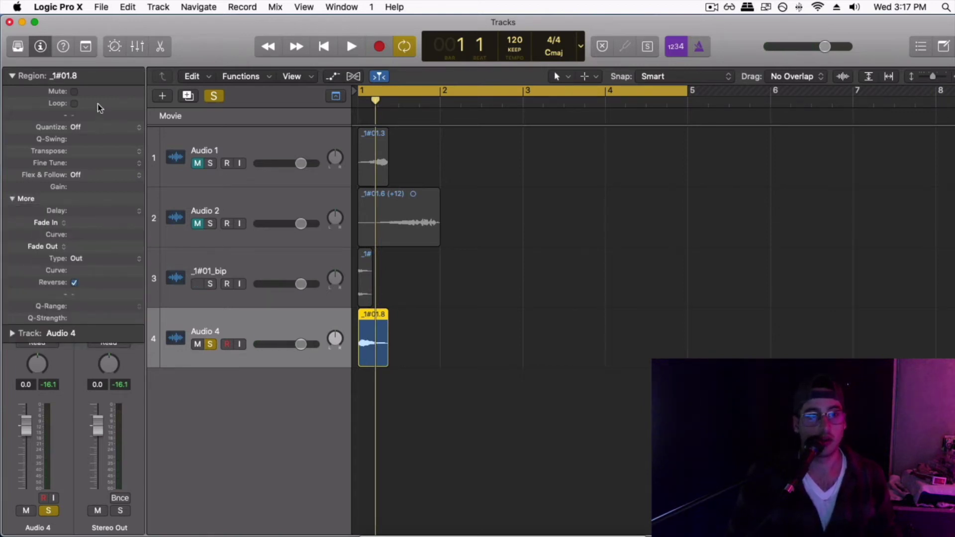
pyautogui.press('space')
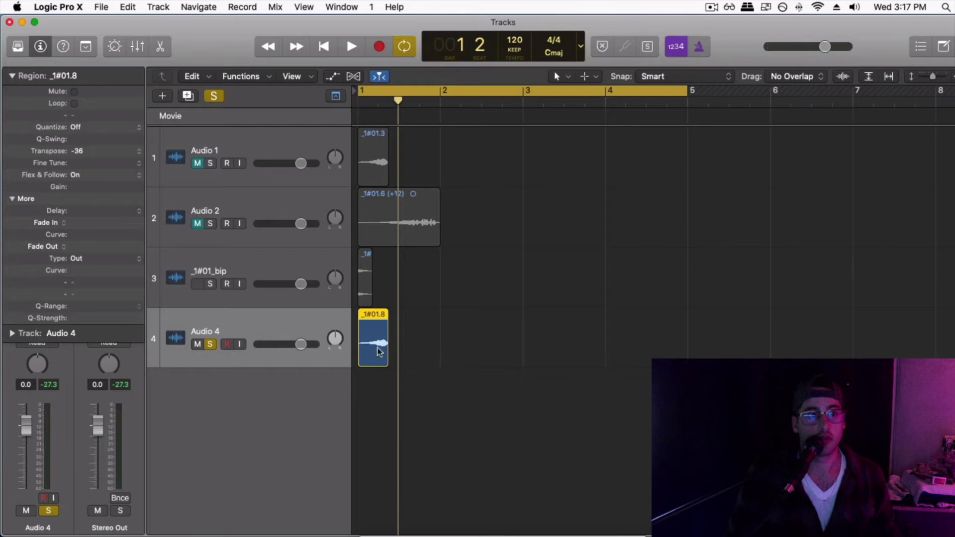
pyautogui.moveTo(492, 382); pyautogui.dragTo(361, 350)
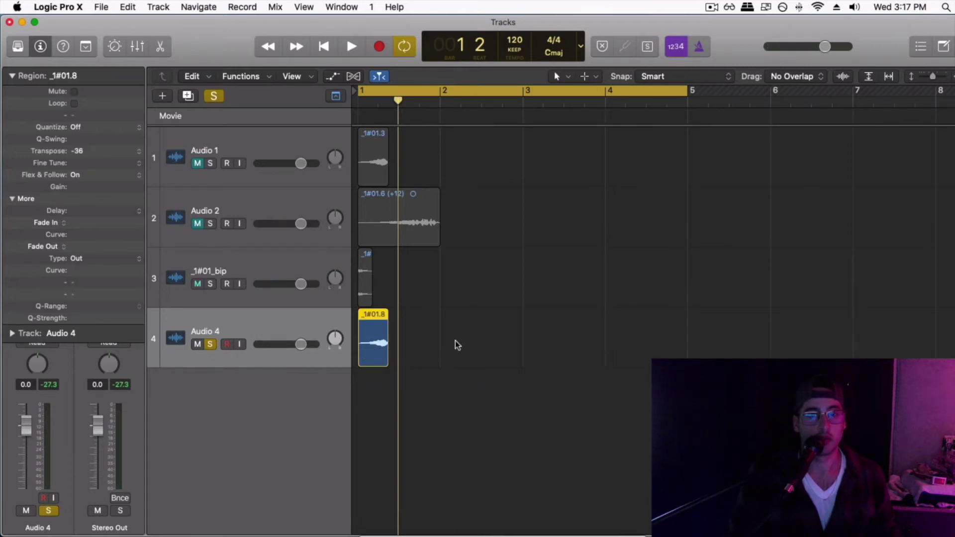
# Bounce the transposed Audio 4 region in place, and delete the source region and its Audio 4 track.
pyautogui.hotkey('ctrl', 'b')
pyautogui.press('Return')
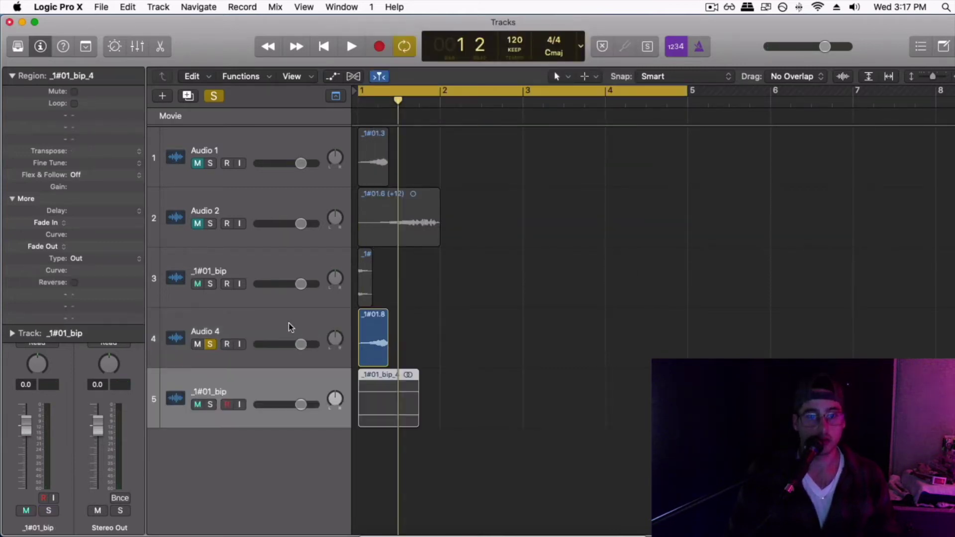
pyautogui.press('BackSpace')
pyautogui.press('super+BackSpace')
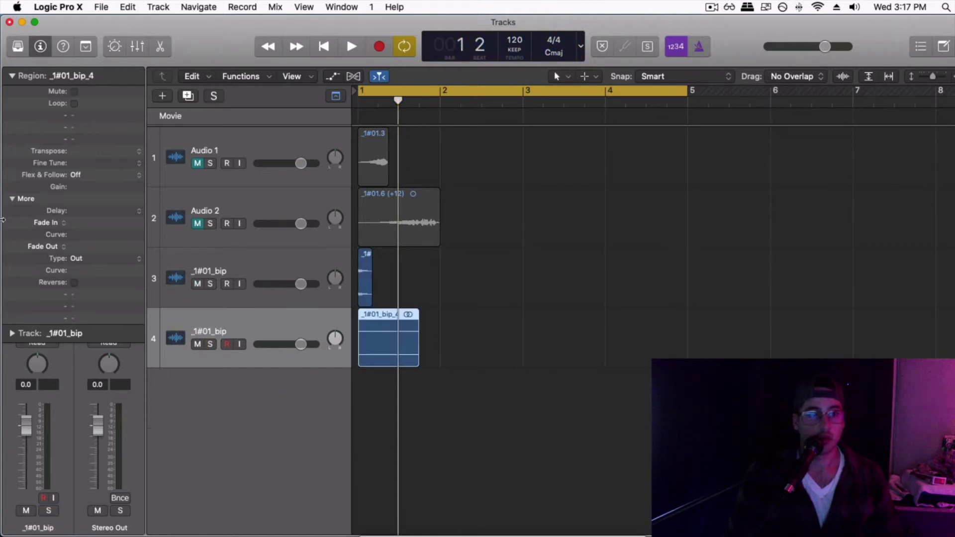
# Reverse the new bounced region on track 4 and play it back from the start.
pyautogui.press('space')
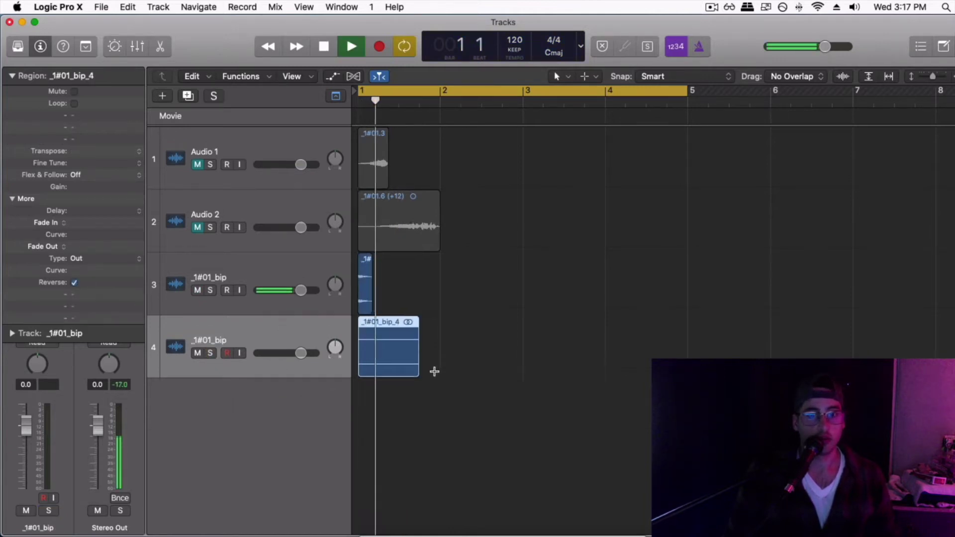
pyautogui.press('z')
pyautogui.press('super+Left')
pyautogui.press('super+Left')
pyautogui.press('super+Left')
pyautogui.press('super+Left')
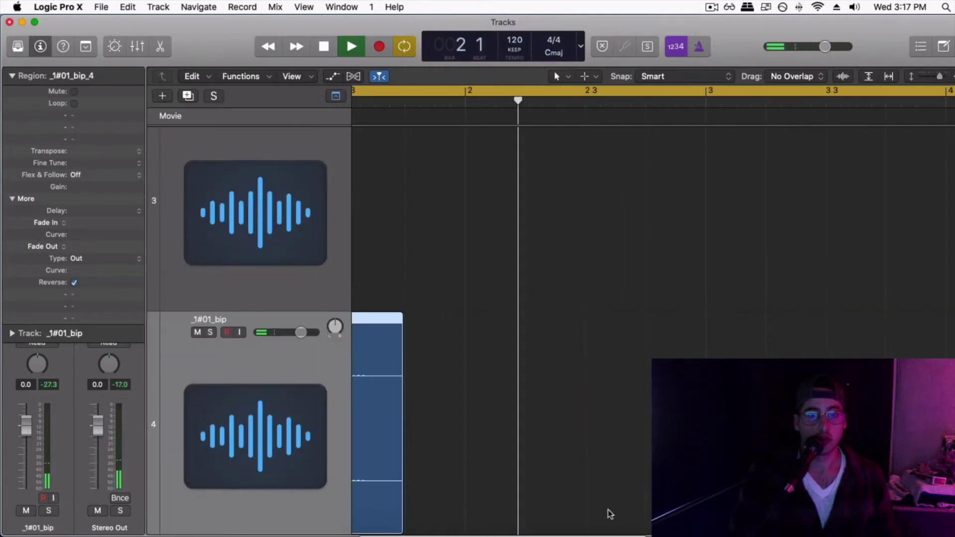
pyautogui.scroll(3, 540, 507)
pyautogui.press('Return')
pyautogui.scroll(-4, 505, 469)
pyautogui.press('space')
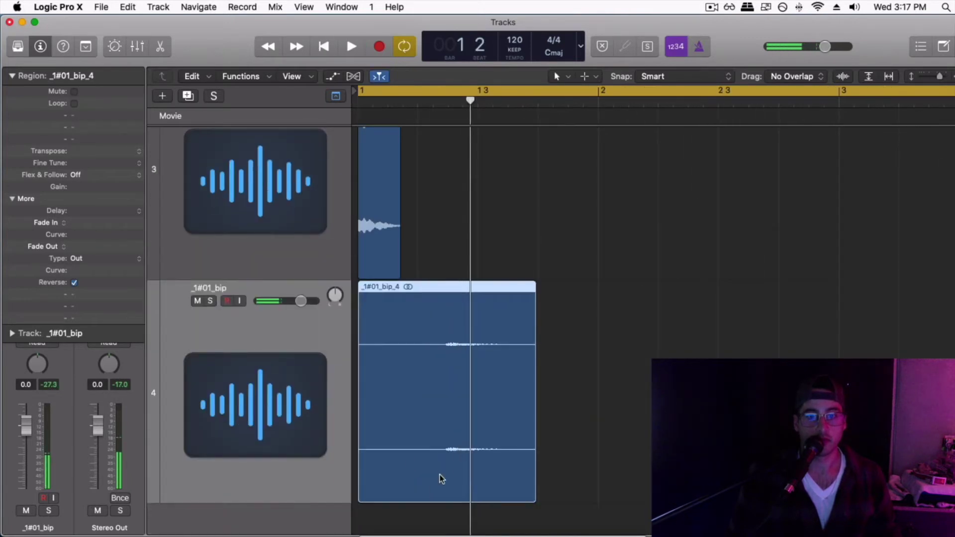
# Cut the silence before the sound in the reversed region, align the remainder to bar 1 and play it soloed.
pyautogui.moveTo(444, 470); pyautogui.dragTo(343, 468)
pyautogui.press('BackSpace')
pyautogui.press('space')
pyautogui.press('s')
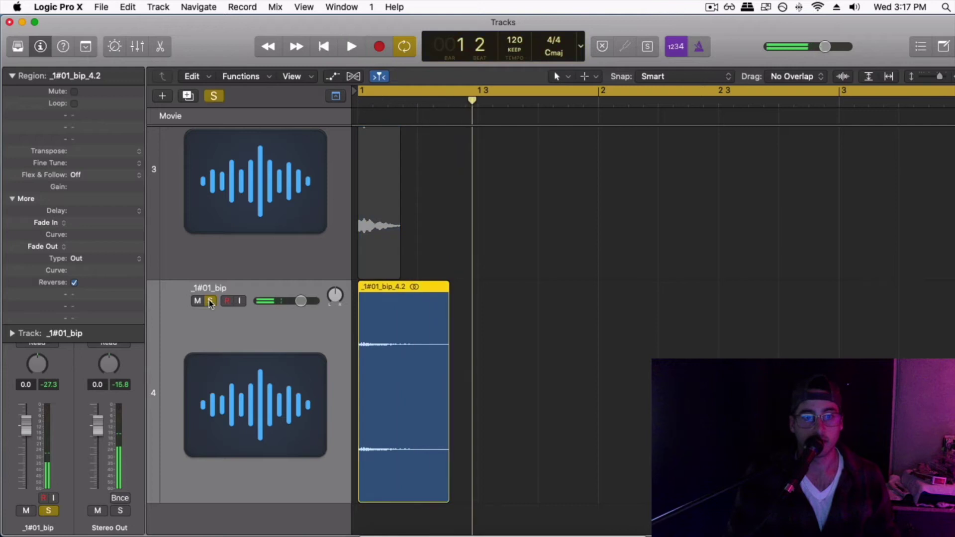
pyautogui.press('space')
# Insert a stereo Gain plug-in on track 4 and play the reversed region through it.
pyautogui.click(11, 75)
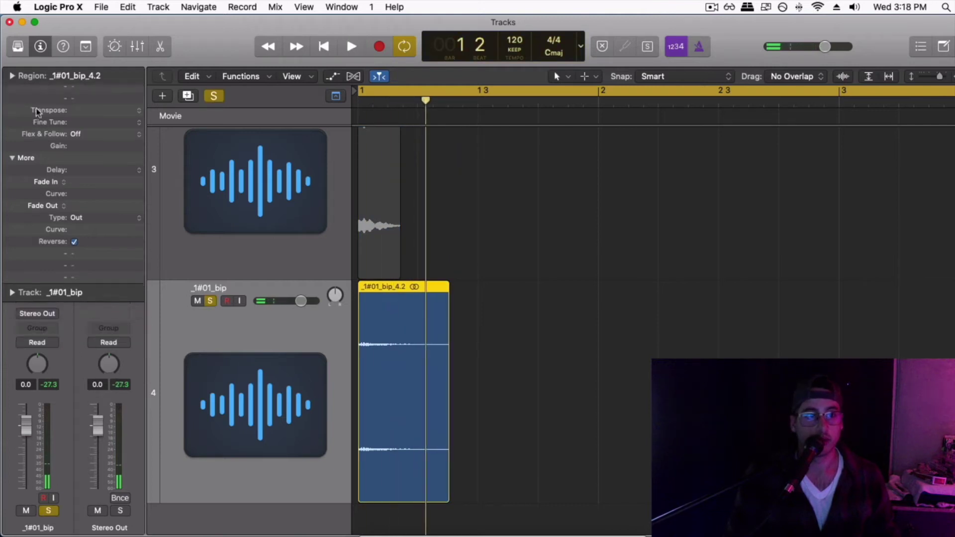
pyautogui.click(37, 261)
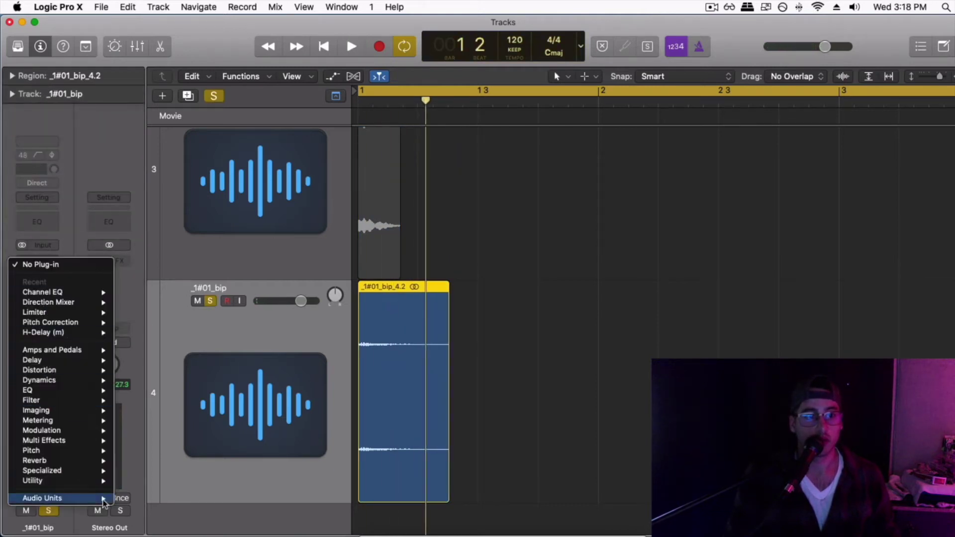
pyautogui.moveTo(82, 485)
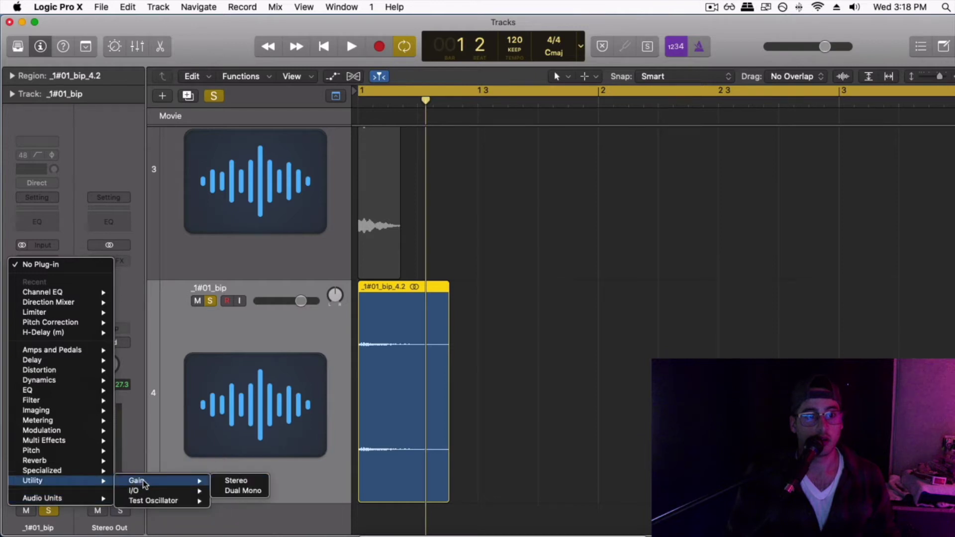
pyautogui.click(235, 480)
pyautogui.press('space')
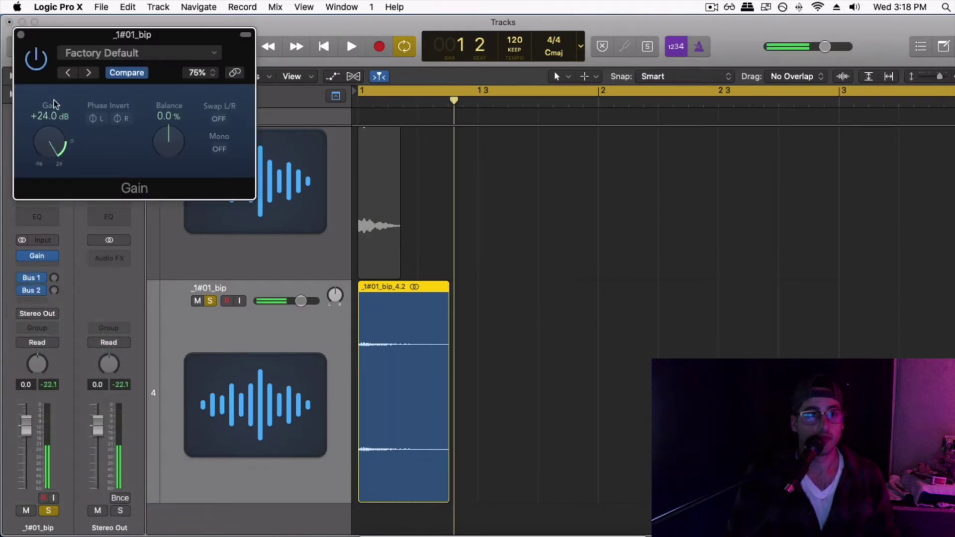
# Turn on Mono in the Gain plug-in, set its gain to +24.0 dB and audition the region before closing the plug-in.
pyautogui.press('space')
pyautogui.moveTo(53, 102)
pyautogui.mouseDown()
pyautogui.moveTo(57, 131)
pyautogui.moveTo(56, 112)
pyautogui.mouseUp()
pyautogui.press('space')
pyautogui.press('space')
pyautogui.press('space')
pyautogui.press('space')
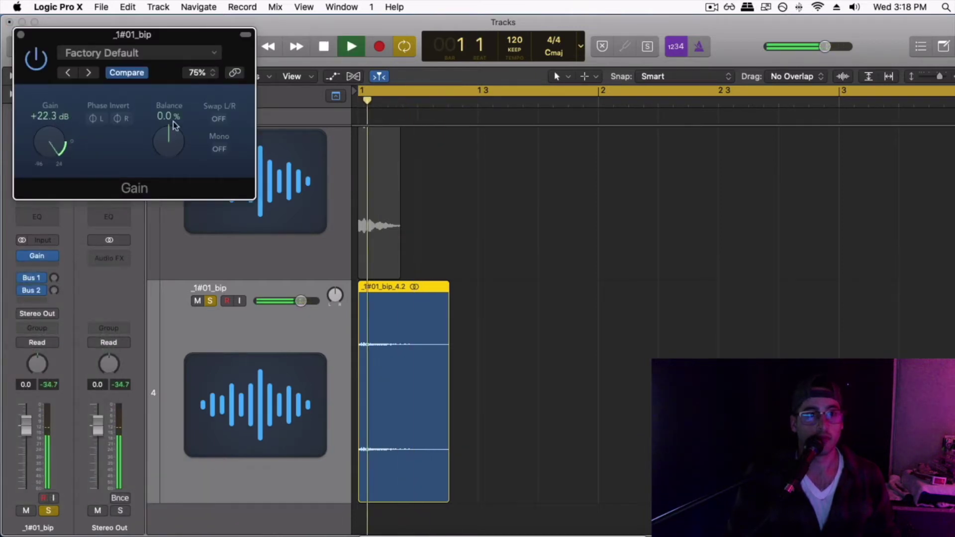
pyautogui.click(217, 150)
pyautogui.press('space')
pyautogui.press('space')
pyautogui.moveTo(53, 150); pyautogui.dragTo(70, 5)
pyautogui.press('space')
pyautogui.press('space')
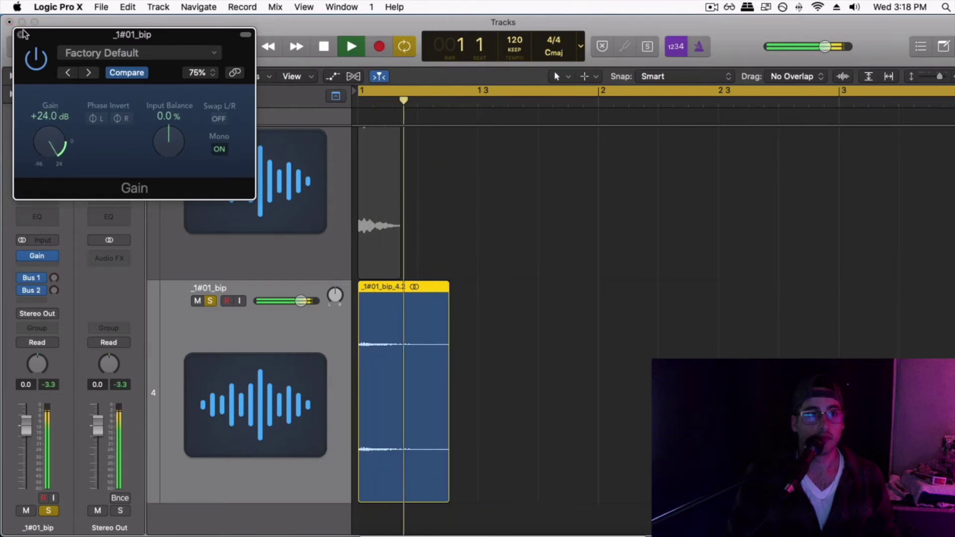
pyautogui.click(22, 35)
# Bounce the gain-boosted reversed region on track 4 in place.
pyautogui.scroll(2, 506, 313)
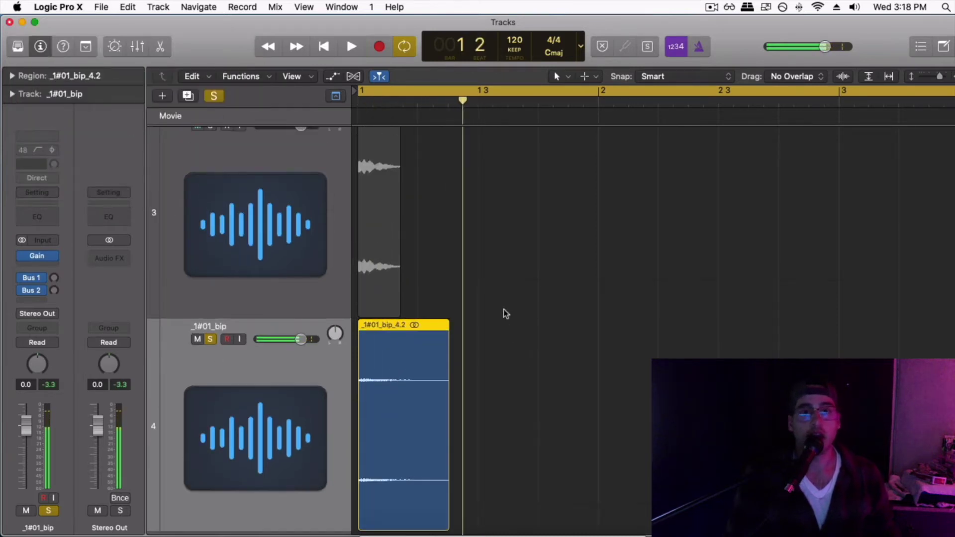
pyautogui.press('super+Up')
pyautogui.press('super+Up')
pyautogui.press('super+Up')
pyautogui.press('super+Left')
pyautogui.press('super+Left')
pyautogui.click(538, 396)
pyautogui.click(369, 376)
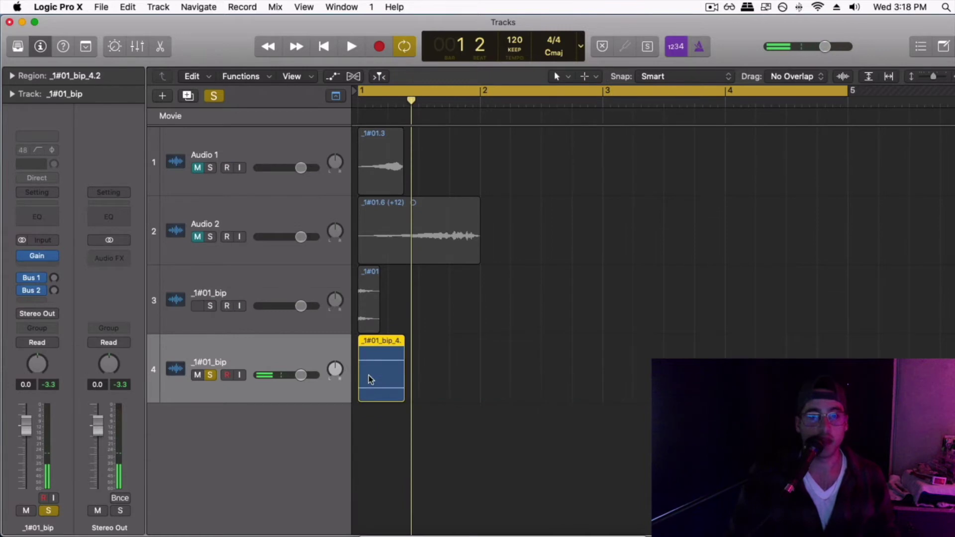
pyautogui.hotkey('ctrl', 'b')
pyautogui.press('Return')
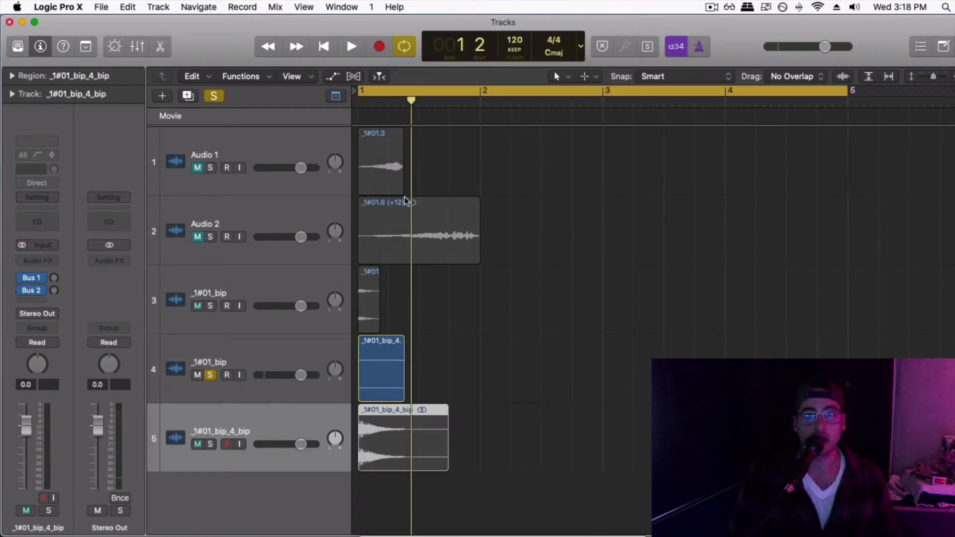
# Add a new audio track below the others and copy the Audio 1 region onto it at bar 1.
pyautogui.click(178, 97)
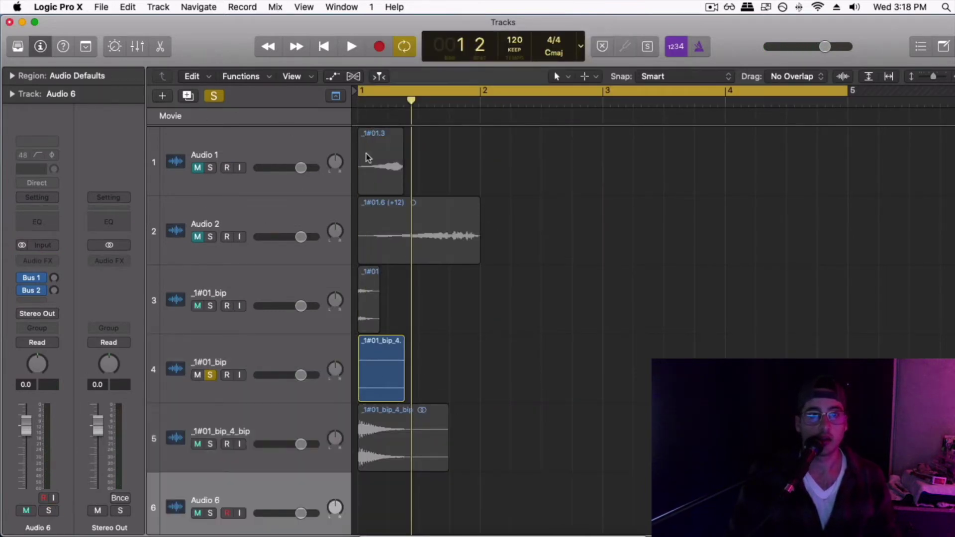
pyautogui.moveTo(368, 160)
pyautogui.mouseDown()
pyautogui.moveTo(357, 494)
pyautogui.moveTo(354, 119)
pyautogui.moveTo(355, 164)
pyautogui.mouseUp()
pyautogui.scroll(-2, 356, 494)
pyautogui.press('super+Up')
pyautogui.press('super+Up')
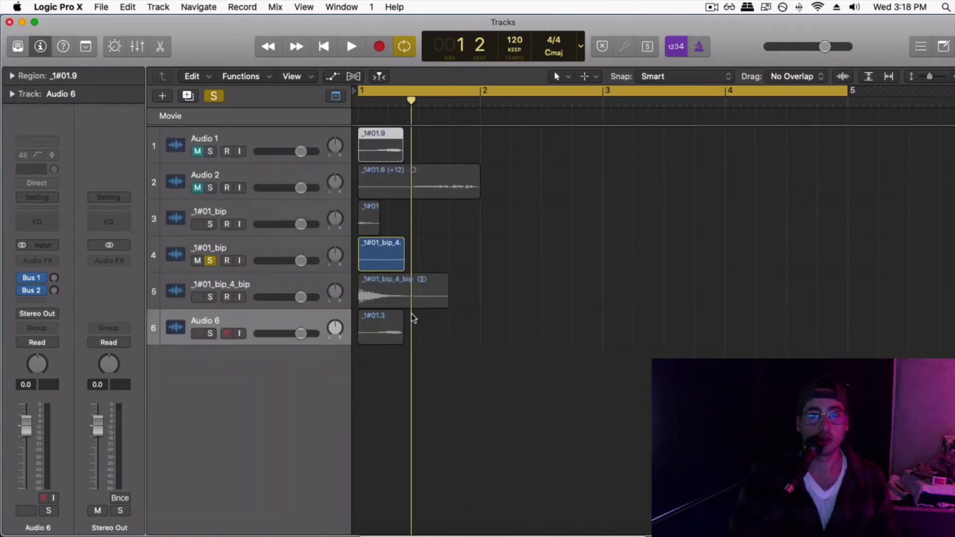
# Solo the Audio 6 track and bounce its copied region in place.
pyautogui.click(211, 334)
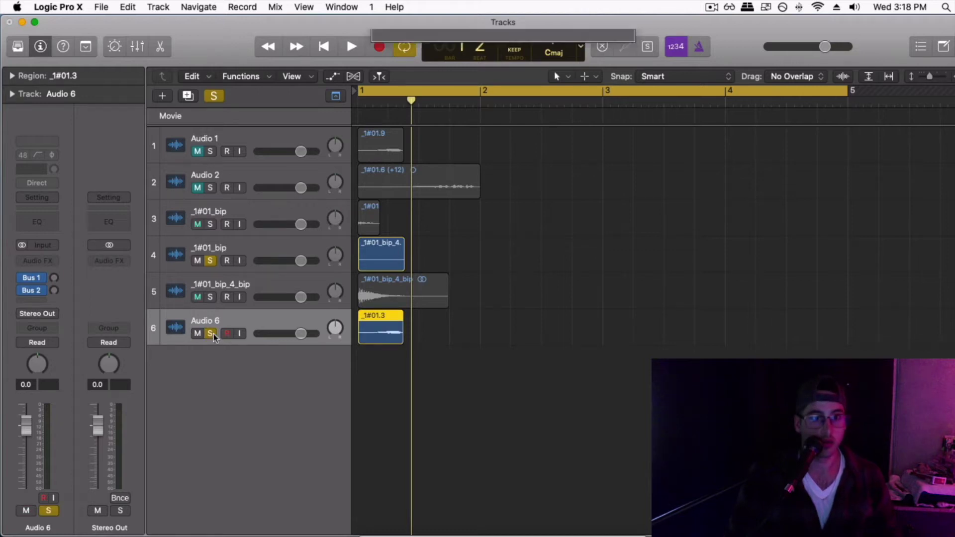
pyautogui.hotkey('ctrl', 'b')
pyautogui.press('Return')
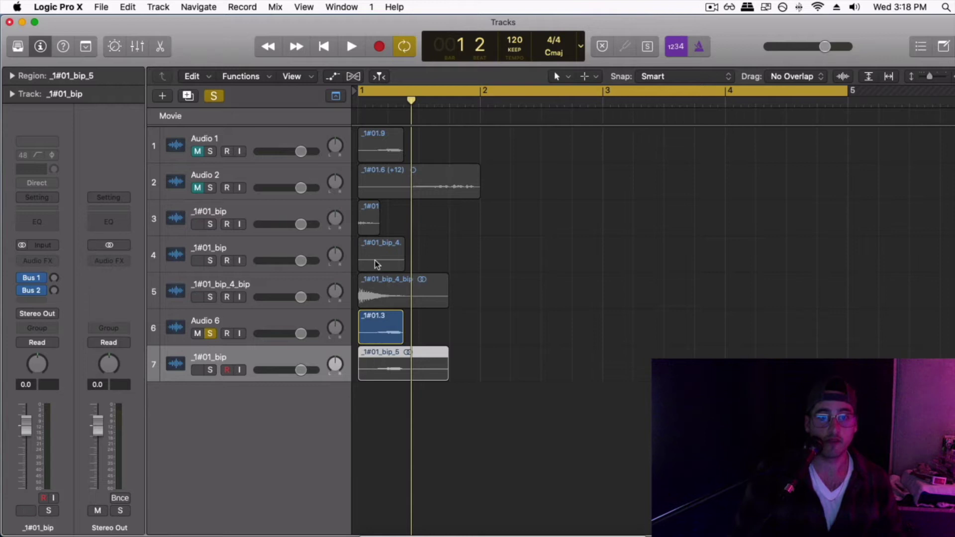
# Compare the gain-boosted region on track 4 with its bounced version on track 5 by playing them soloed.
pyautogui.press('Return')
pyautogui.press('space')
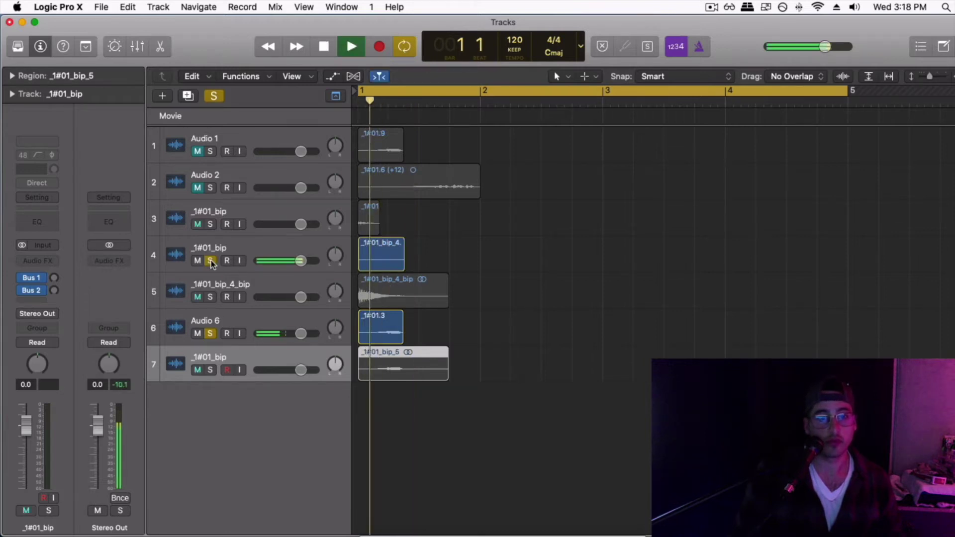
pyautogui.press('space')
pyautogui.click(210, 297)
pyautogui.press('space')
pyautogui.click(210, 260)
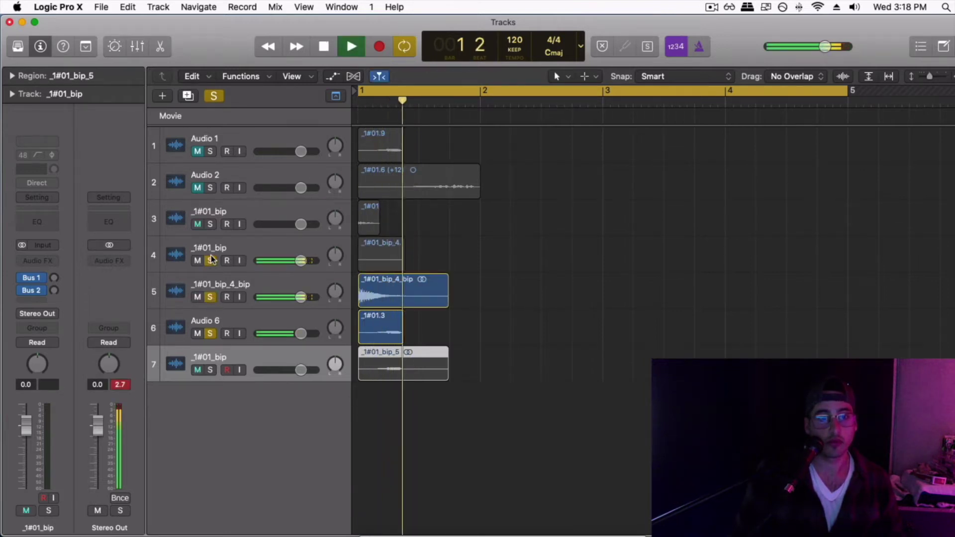
pyautogui.press('space')
# Delete the source region on track 4 together with its track.
pyautogui.click(373, 268)
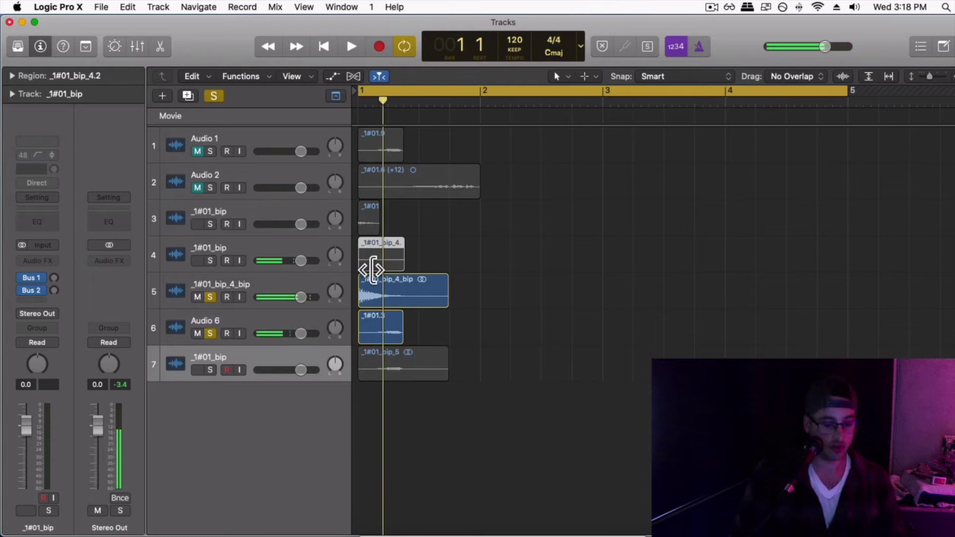
pyautogui.click(317, 248)
pyautogui.press('super+BackSpace')
pyautogui.press('super+Down')
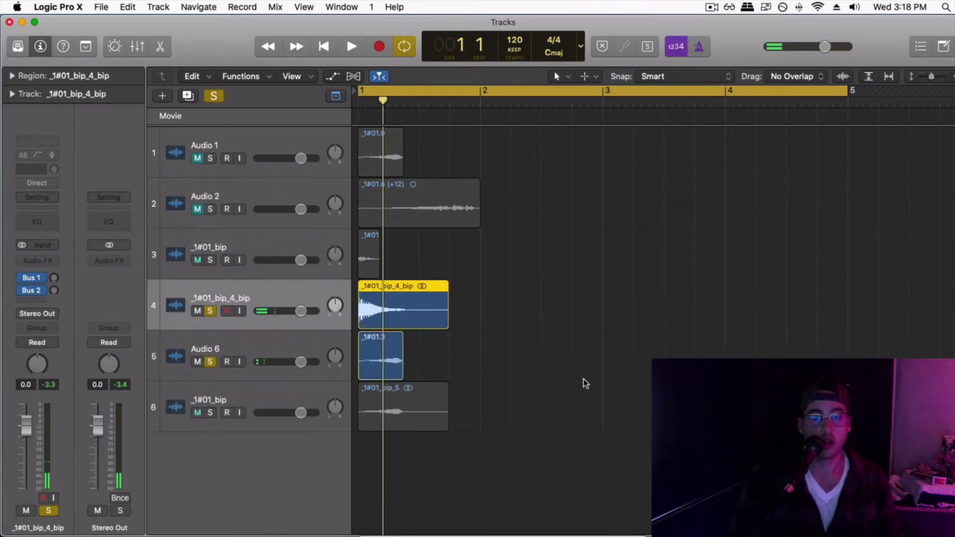
# Solo only the bounced copy on track 6, play it and trim the silent tail from its end.
pyautogui.click(565, 363)
pyautogui.click(214, 413)
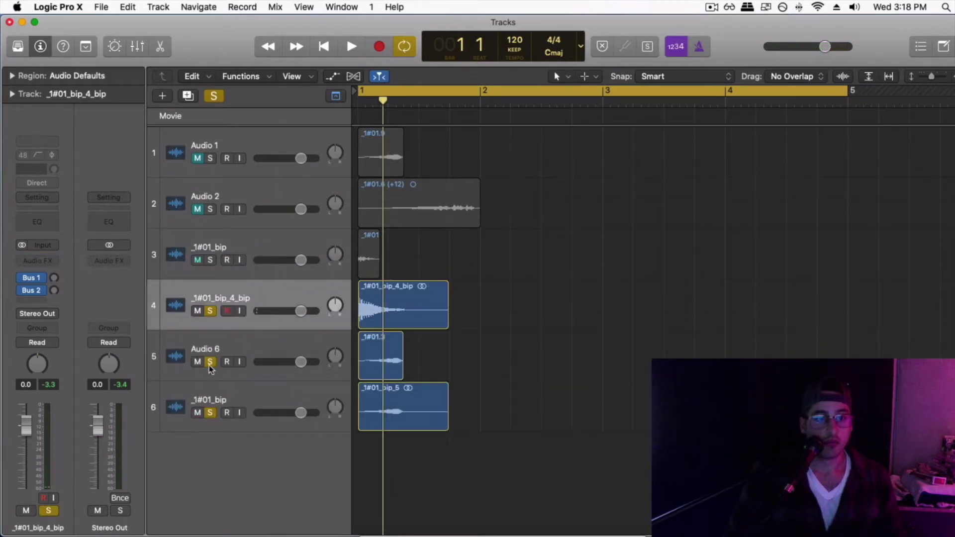
pyautogui.moveTo(209, 363); pyautogui.dragTo(211, 308)
pyautogui.press('space')
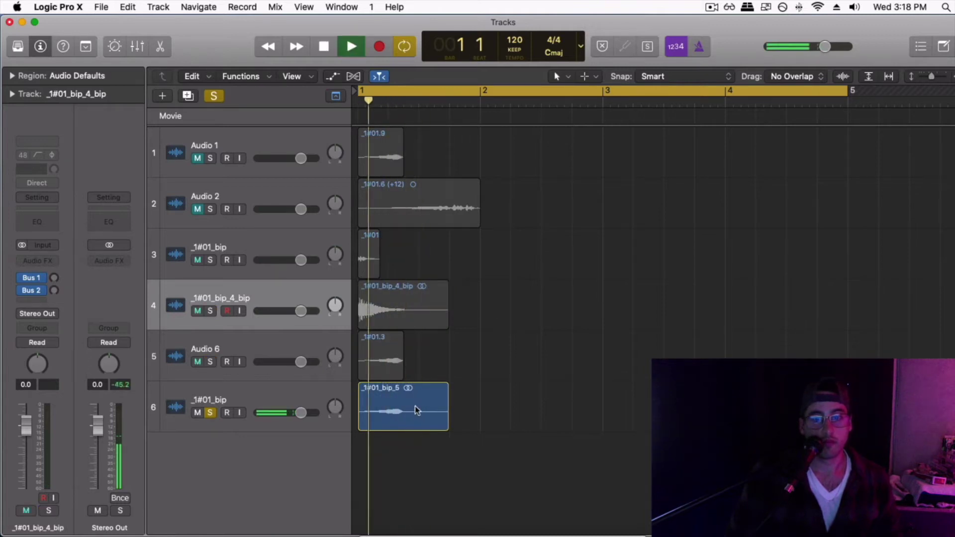
pyautogui.moveTo(451, 397); pyautogui.dragTo(403, 398)
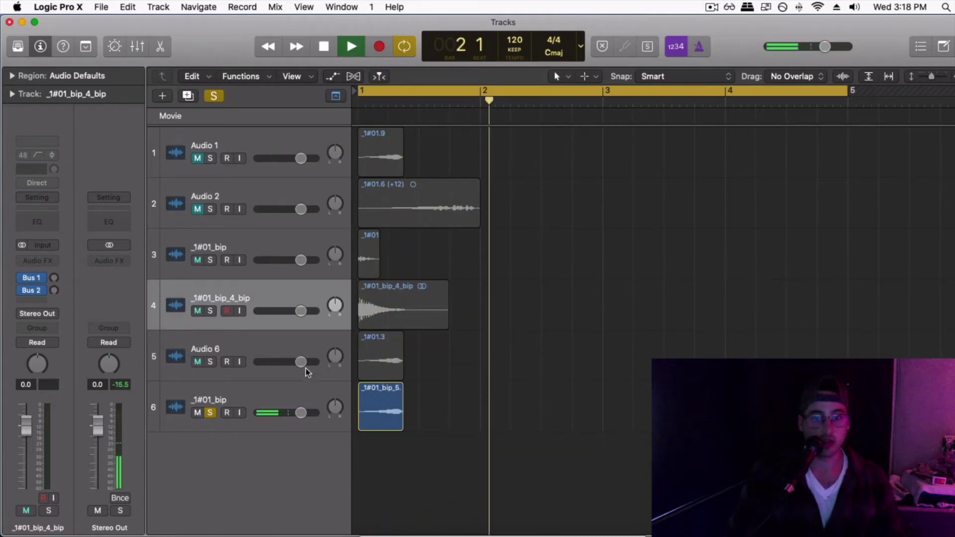
# Delete the source region on Audio 6 together with its track.
pyautogui.click(395, 356)
pyautogui.press('Delete')
pyautogui.click(314, 354)
pyautogui.press('super+BackSpace')
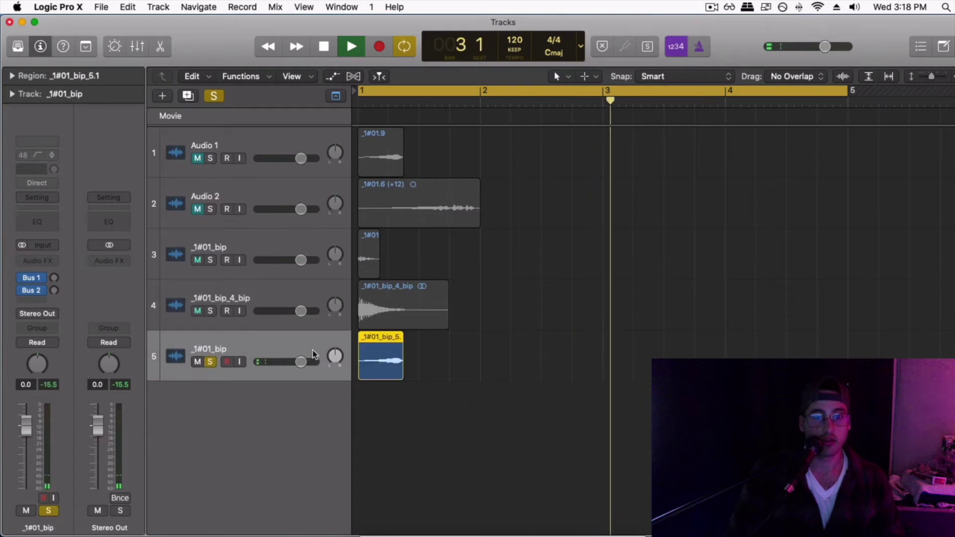
# Play the bounced region on track 5 and trim both ends down to a short slice of the loud part.
pyautogui.press('space')
pyautogui.press('space')
pyautogui.press('space')
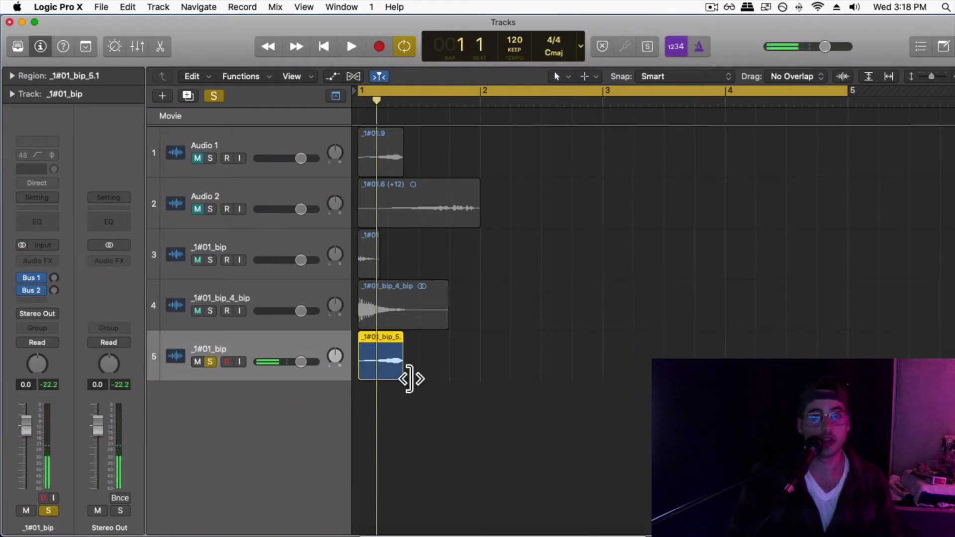
pyautogui.moveTo(409, 379)
pyautogui.mouseDown()
pyautogui.moveTo(388, 383)
pyautogui.moveTo(404, 384)
pyautogui.moveTo(397, 383)
pyautogui.mouseUp()
# Give the slice on track 5 a fade-in of 3 and a fade-out of 3, and play it back.
pyautogui.click(27, 73)
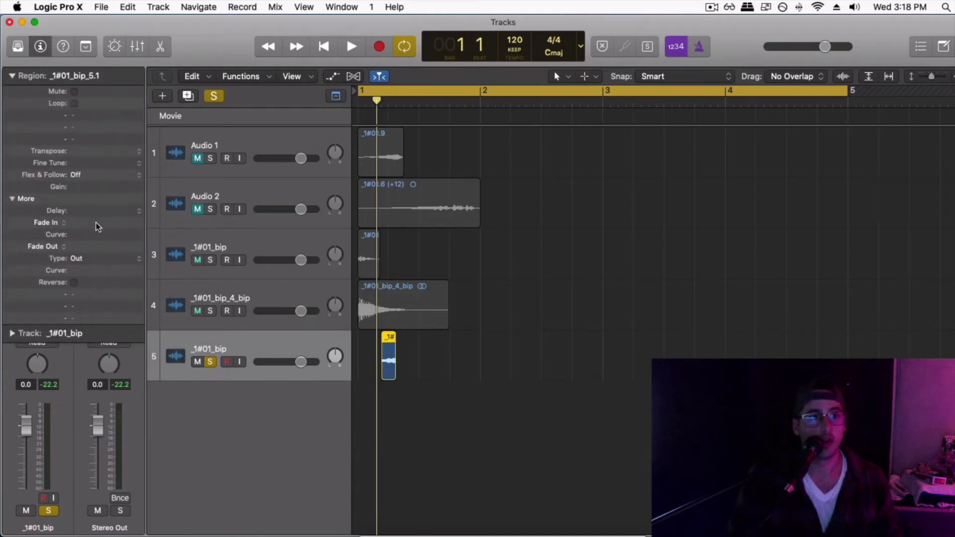
pyautogui.moveTo(92, 244); pyautogui.dragTo(91, 240)
pyautogui.press('space')
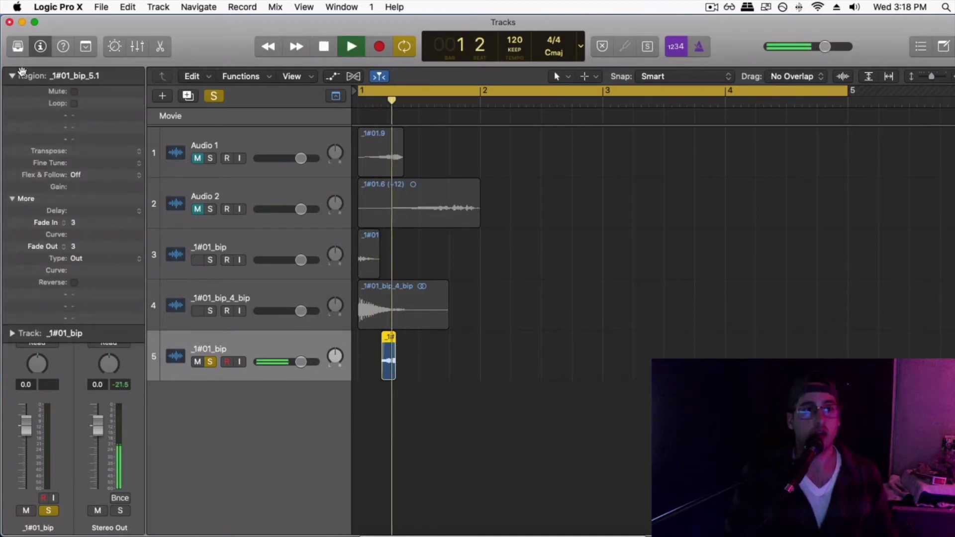
pyautogui.click(15, 76)
pyautogui.press('Return')
pyautogui.press('space')
# Turn on Flex & Follow for the slice and audition it transposed by -36, -12 and -10 semitones.
pyautogui.click(41, 80)
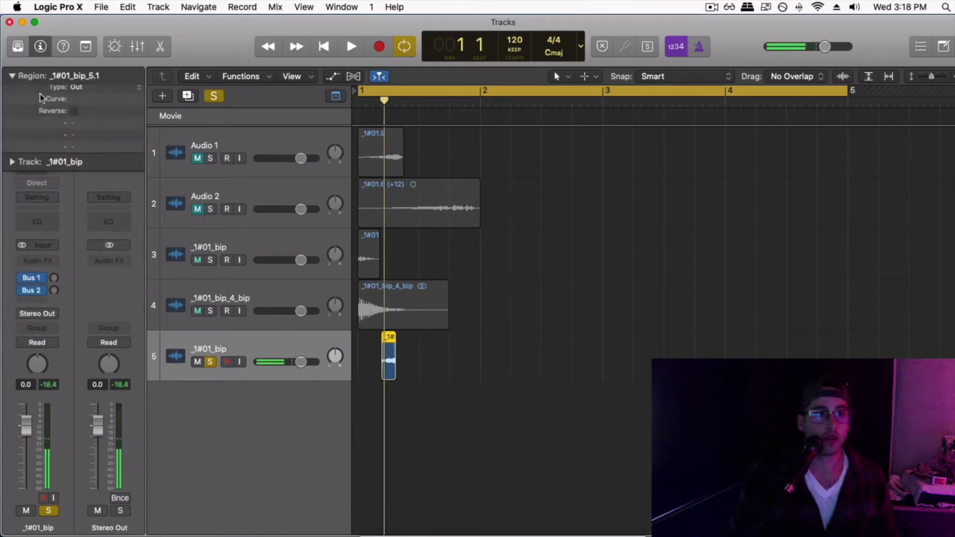
pyautogui.press('space')
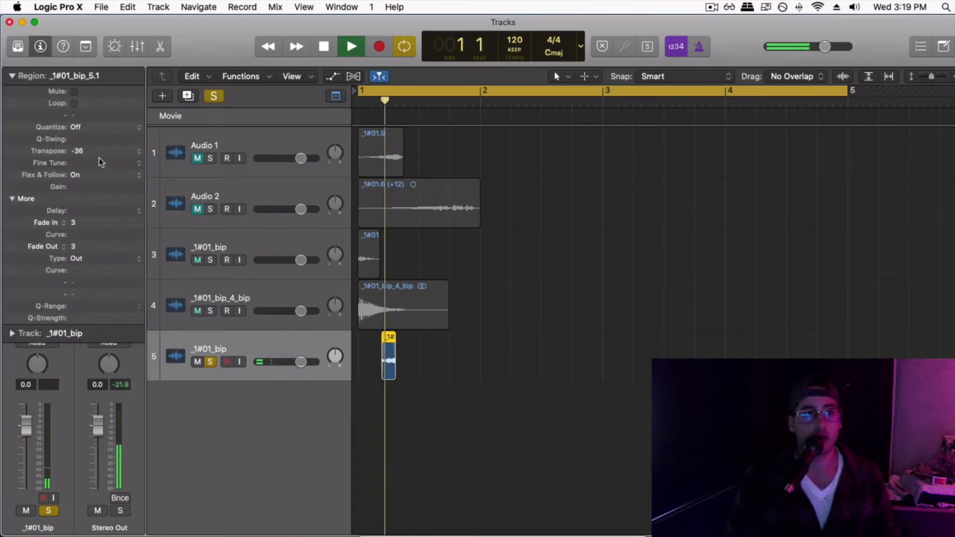
pyautogui.moveTo(100, 153); pyautogui.dragTo(114, 109)
pyautogui.press('Return')
pyautogui.moveTo(100, 153); pyautogui.dragTo(99, 148)
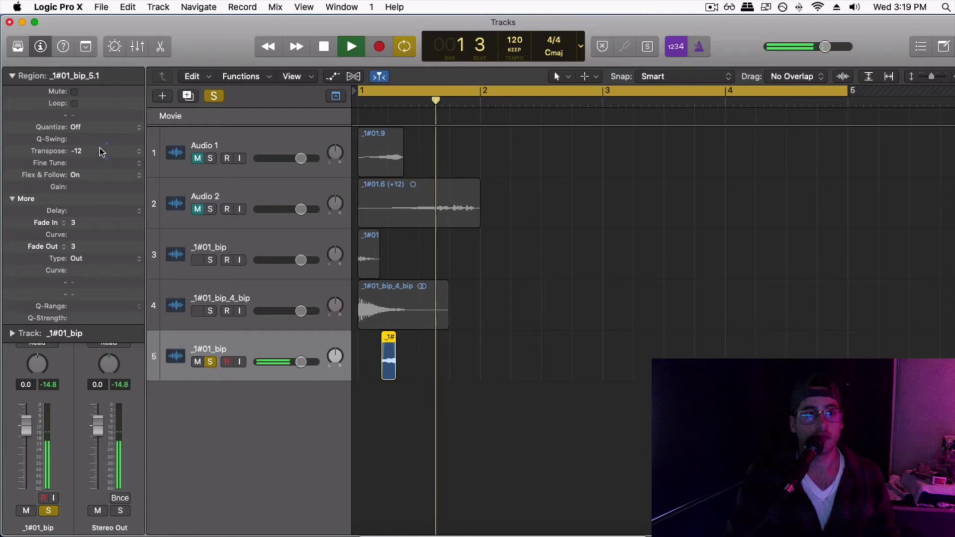
# Shorten the slice on track 5 by about half from its end and play it back.
pyautogui.press('super+Right')
pyautogui.press('super+Right')
pyautogui.press('super+Right')
pyautogui.press('super+Right')
pyautogui.press('super+Right')
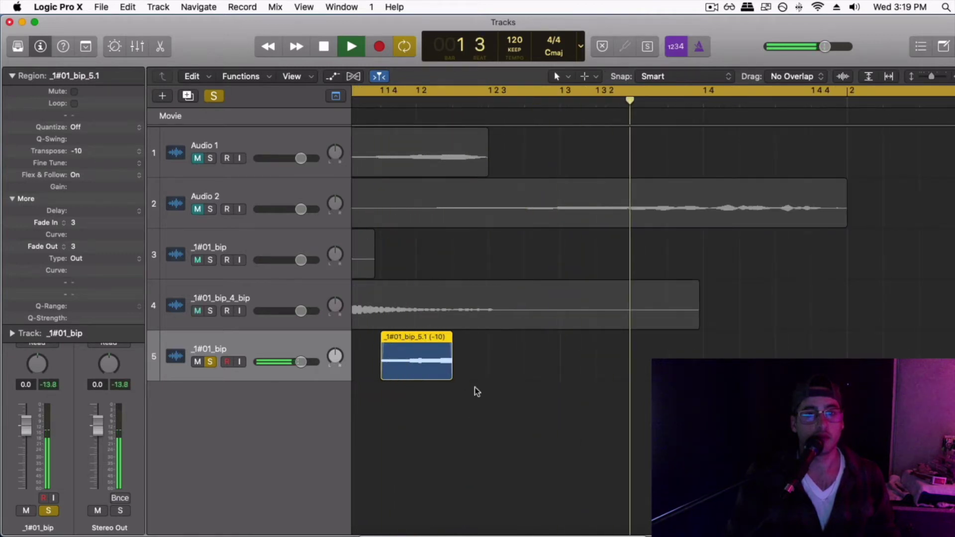
pyautogui.moveTo(429, 377); pyautogui.dragTo(417, 376)
pyautogui.press('space')
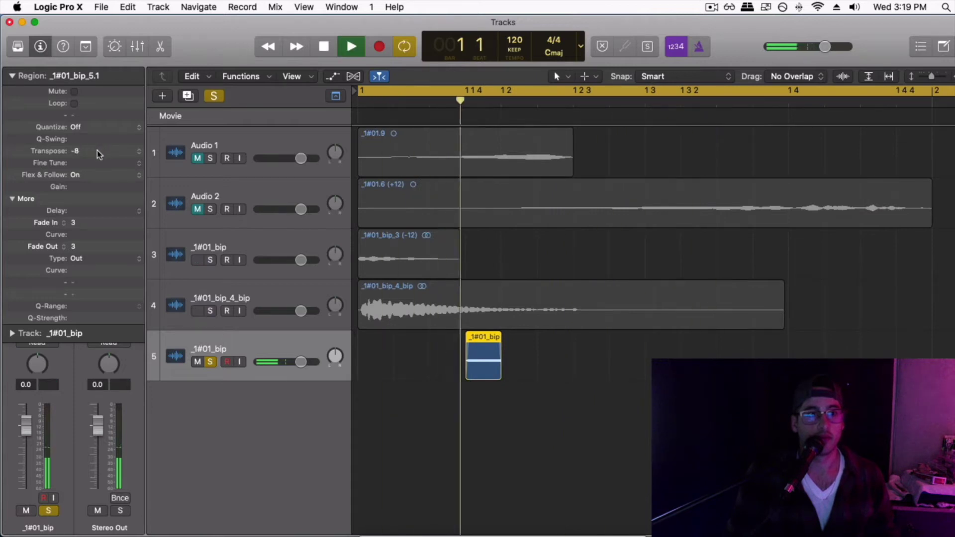
# Transpose the shortened slice by +17 semitones while auditioning it.
pyautogui.moveTo(98, 153); pyautogui.dragTo(106, 112)
pyautogui.press('space')
pyautogui.press('space')
pyautogui.moveTo(106, 149); pyautogui.dragTo(106, 154)
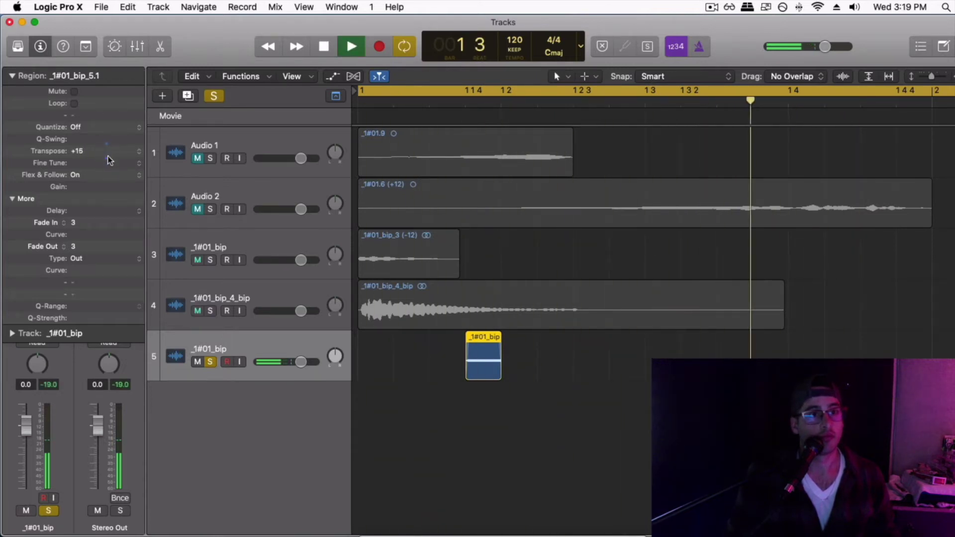
pyautogui.press('space')
# Play the transposed slice on track 5 once more and bounce it in place.
pyautogui.press('super+Left')
pyautogui.press('super+Up')
pyautogui.press('space')
pyautogui.moveTo(607, 380); pyautogui.dragTo(444, 293)
pyautogui.press('space')
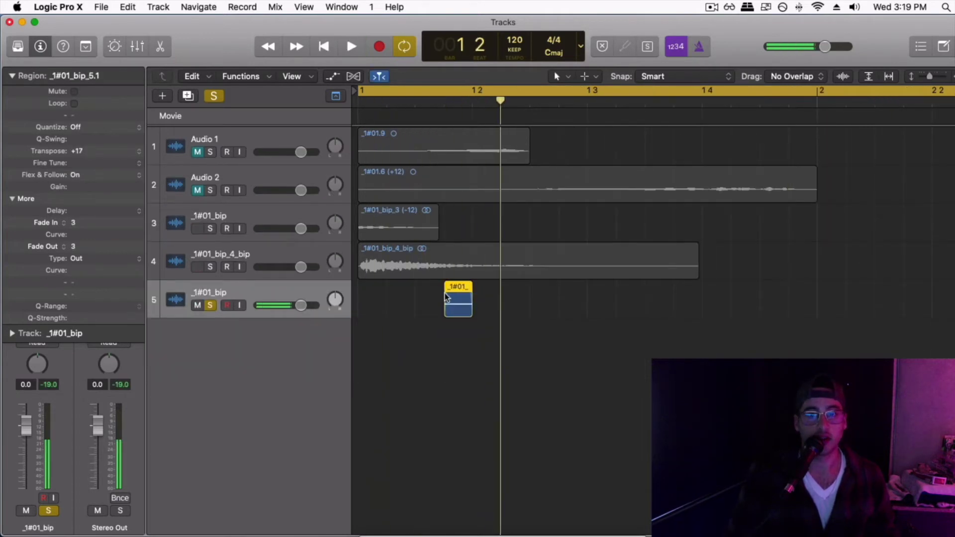
pyautogui.hotkey('ctrl', 'b')
pyautogui.press('Return')
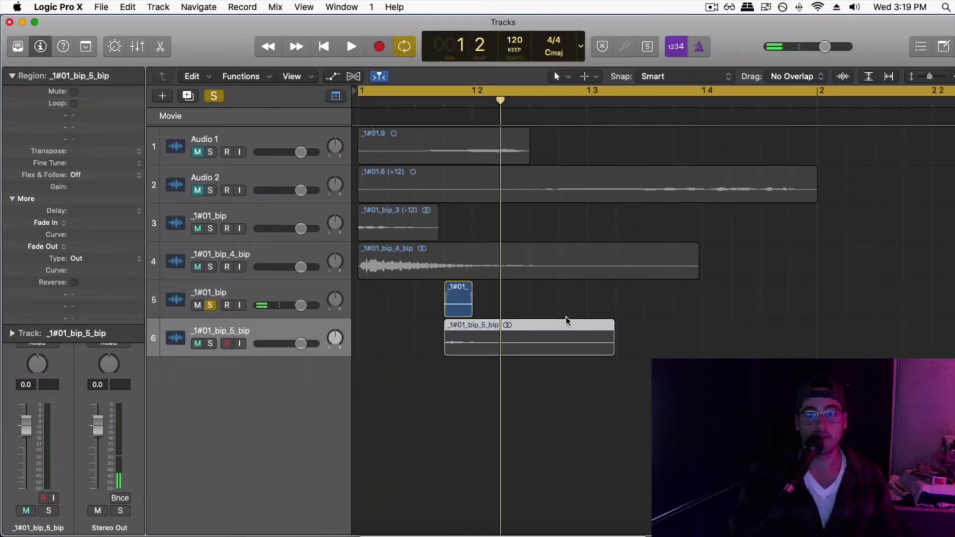
# Delete the source slice on track 5 together with its track.
pyautogui.press('BackSpace')
pyautogui.click(309, 297)
pyautogui.press('super+BackSpace')
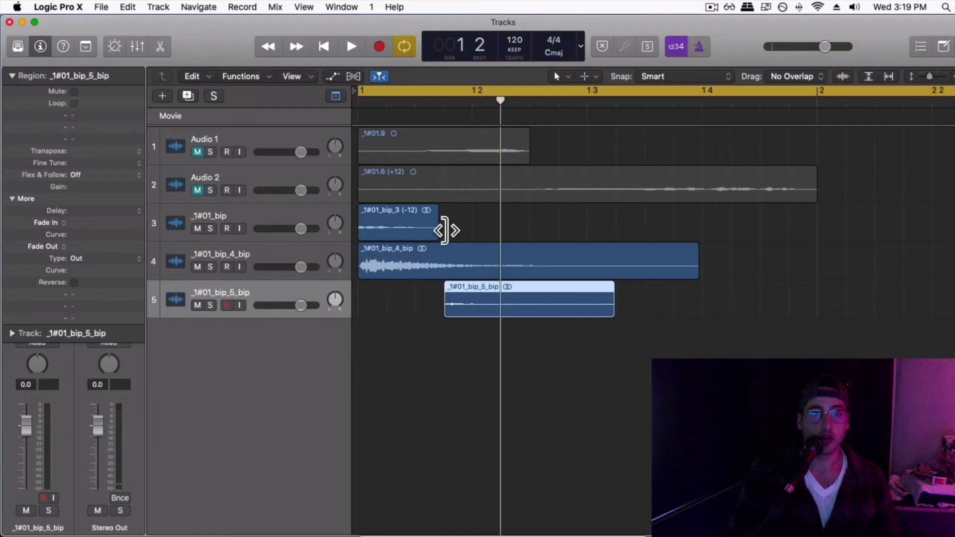
# Duplicate the Audio 1 track with a copy of its region and unmute the new track.
pyautogui.press('super+Up')
pyautogui.press('super+Down')
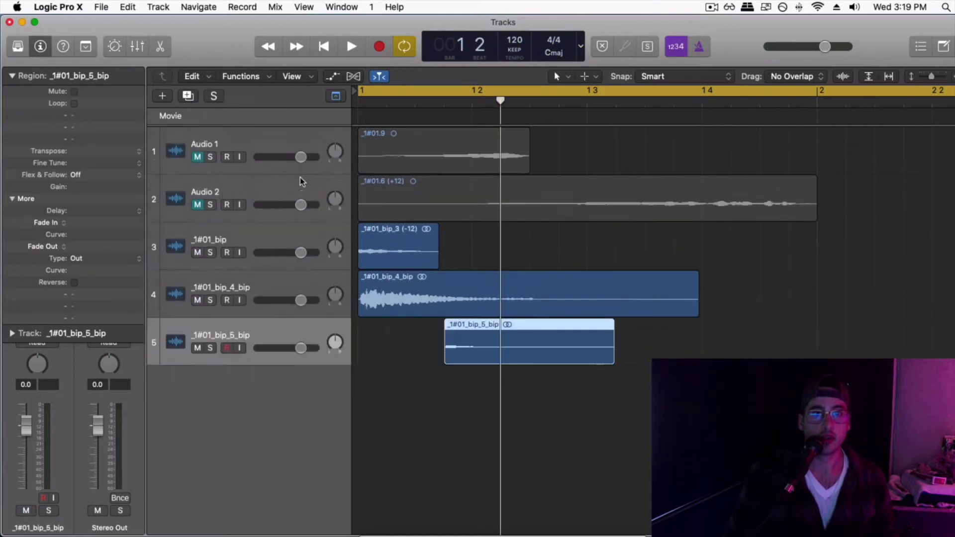
pyautogui.click(301, 139)
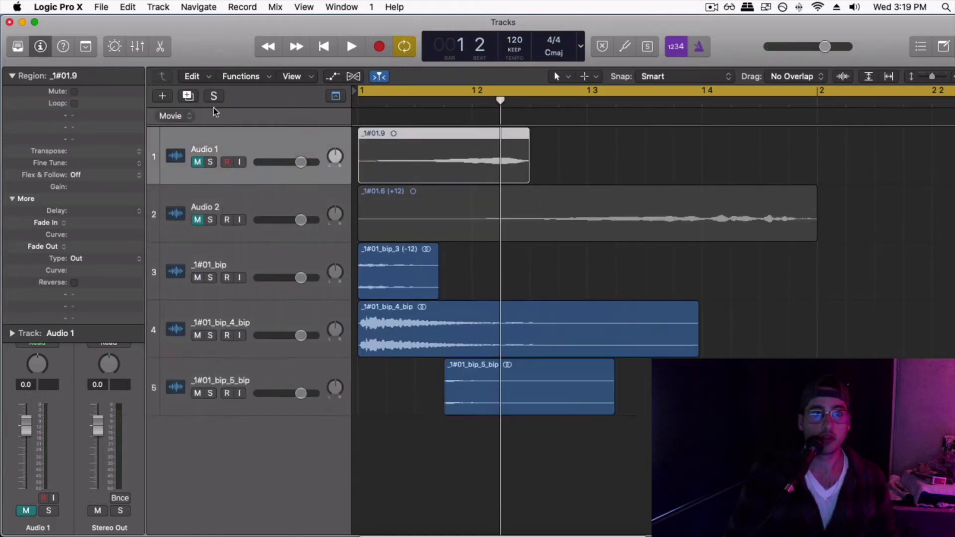
pyautogui.click(187, 95)
pyautogui.moveTo(416, 164); pyautogui.dragTo(400, 201)
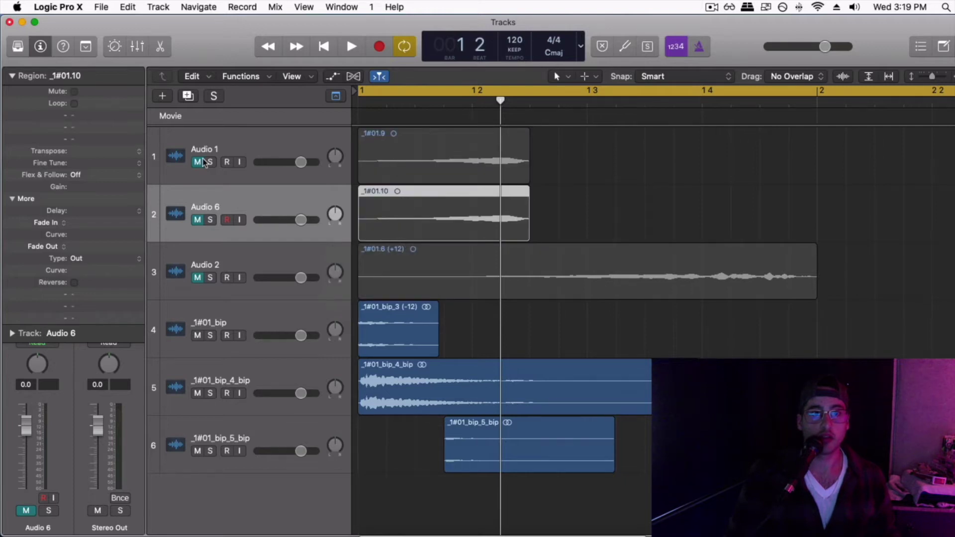
pyautogui.click(200, 219)
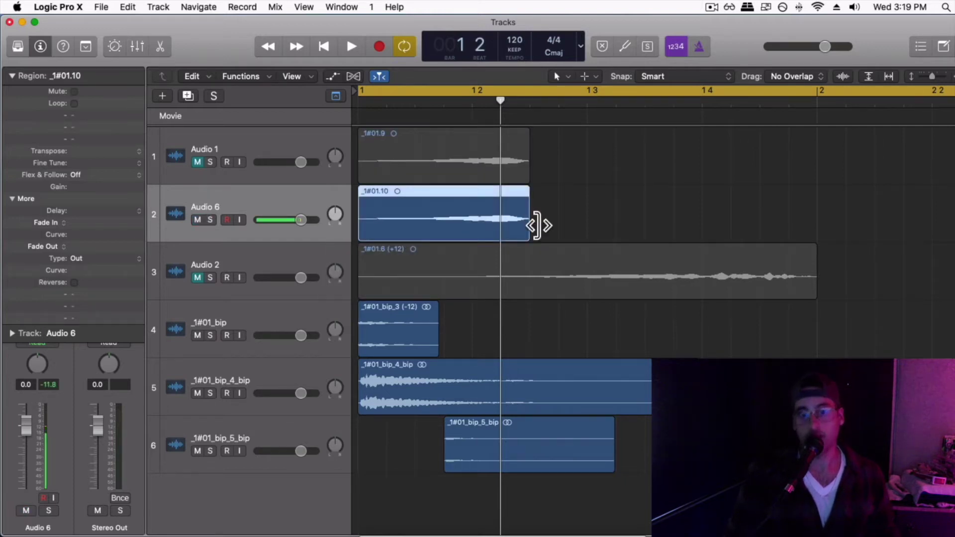
# Move the duplicated track below track 5's bounced audio to the end of the track list and bounce its region in place.
pyautogui.click(597, 218)
pyautogui.click(457, 146)
pyautogui.moveTo(285, 201); pyautogui.dragTo(275, 437)
pyautogui.click(412, 449)
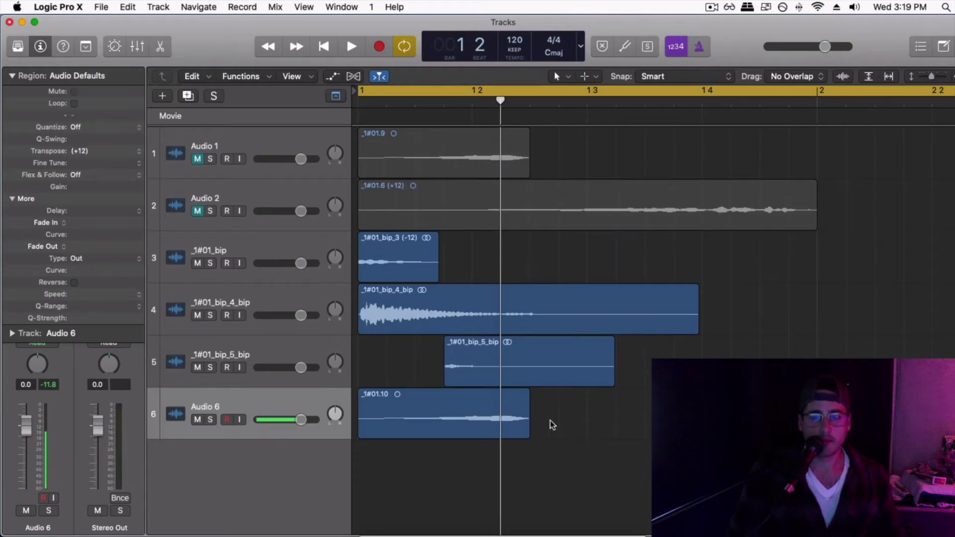
pyautogui.click(487, 438)
pyautogui.hotkey('ctrl', 'b')
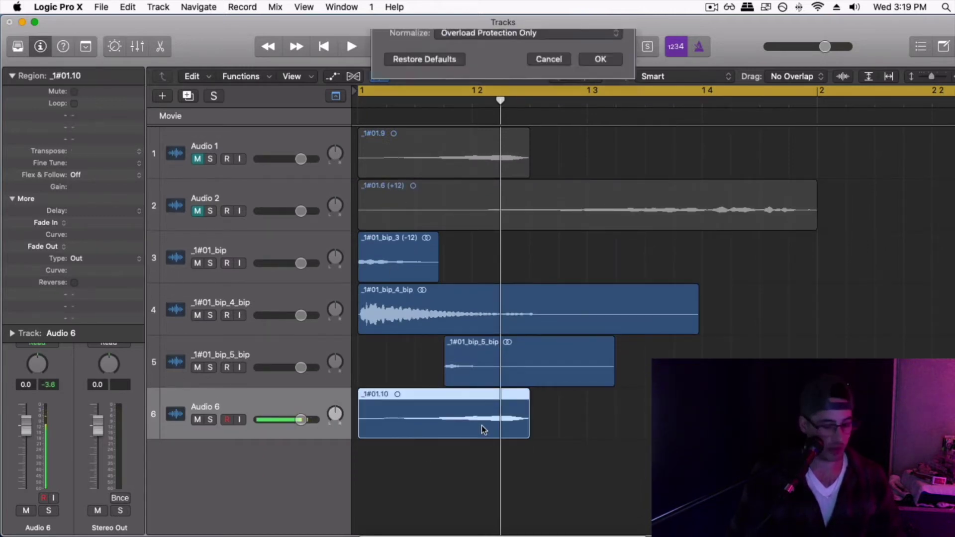
pyautogui.press('Return')
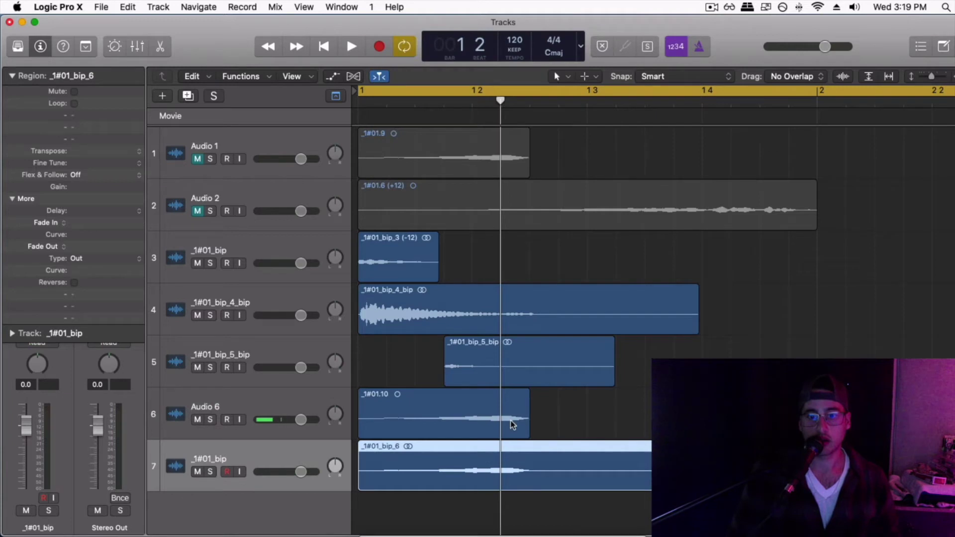
# Delete the source region with its track and remove the empty tail of the bounced region on track 6.
pyautogui.click(511, 420)
pyautogui.press('BackSpace')
pyautogui.press('super+BackSpace')
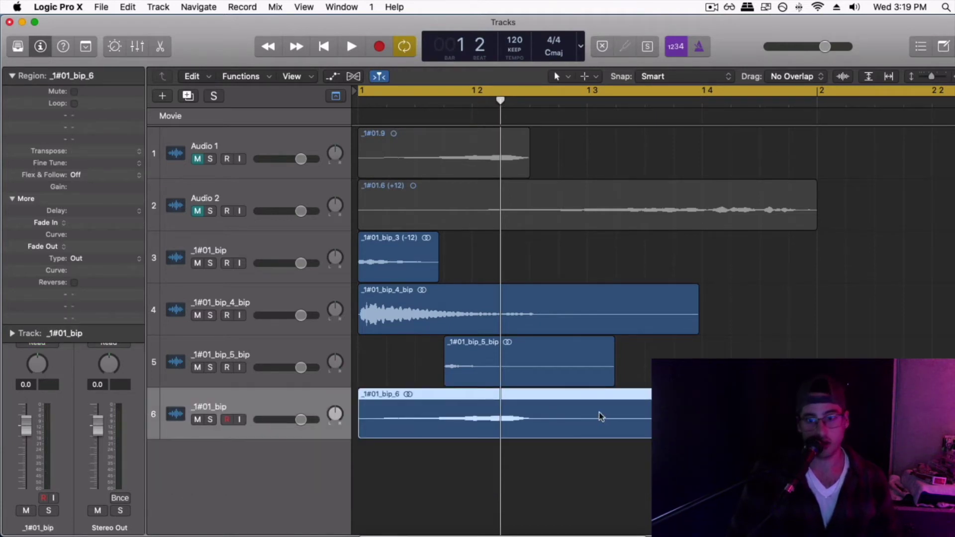
pyautogui.moveTo(531, 406); pyautogui.dragTo(706, 413)
pyautogui.press('BackSpace')
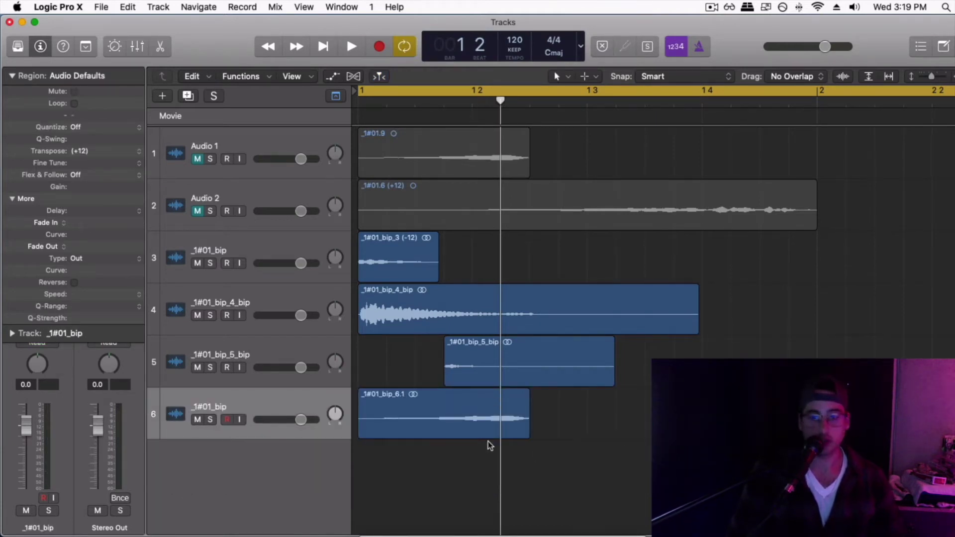
# Trim the region on track 6 to a very short slice of its loud part and transpose it by +28 semitones using Flex.
pyautogui.press('super+Down')
pyautogui.press('super+Down')
pyautogui.press('super+Down')
pyautogui.click(471, 449)
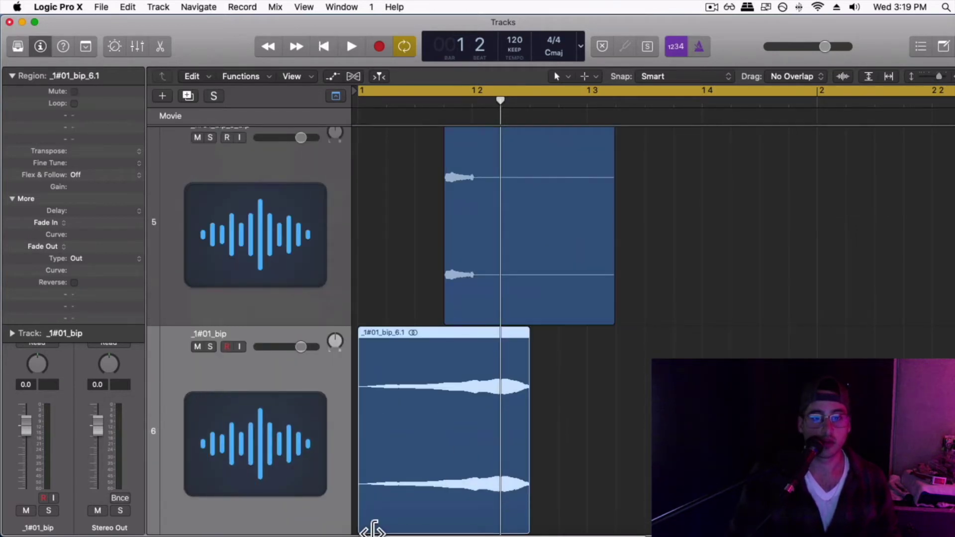
pyautogui.moveTo(374, 530); pyautogui.dragTo(513, 523)
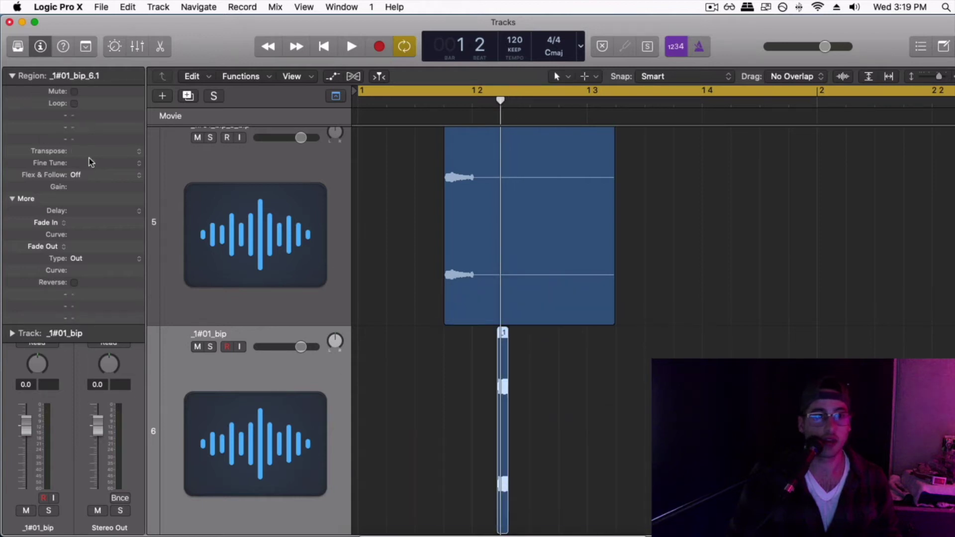
pyautogui.press('super+f')
pyautogui.press('space')
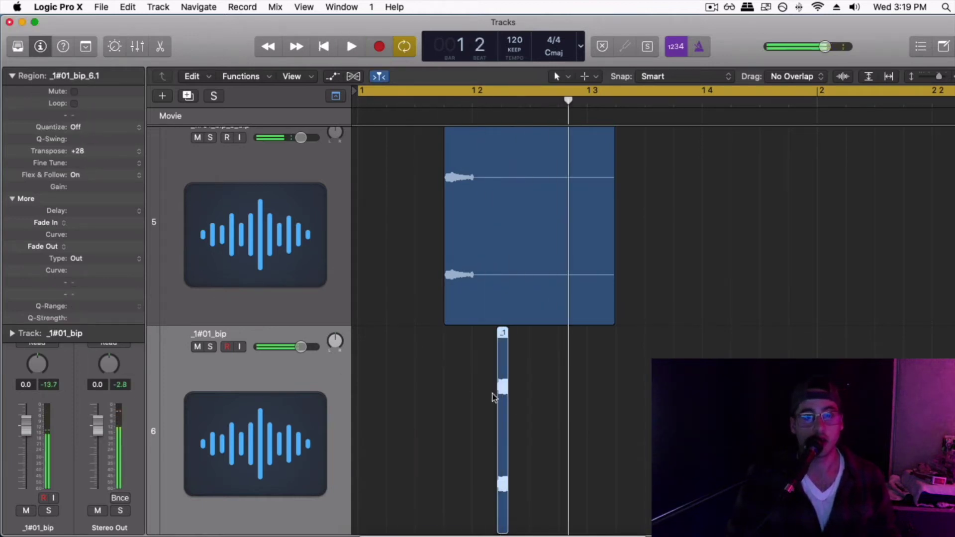
# Move the short slice to the start of bar 1 and loop it, muting track 5 during playback.
pyautogui.moveTo(500, 426); pyautogui.dragTo(335, 418)
pyautogui.press('l')
pyautogui.press('space')
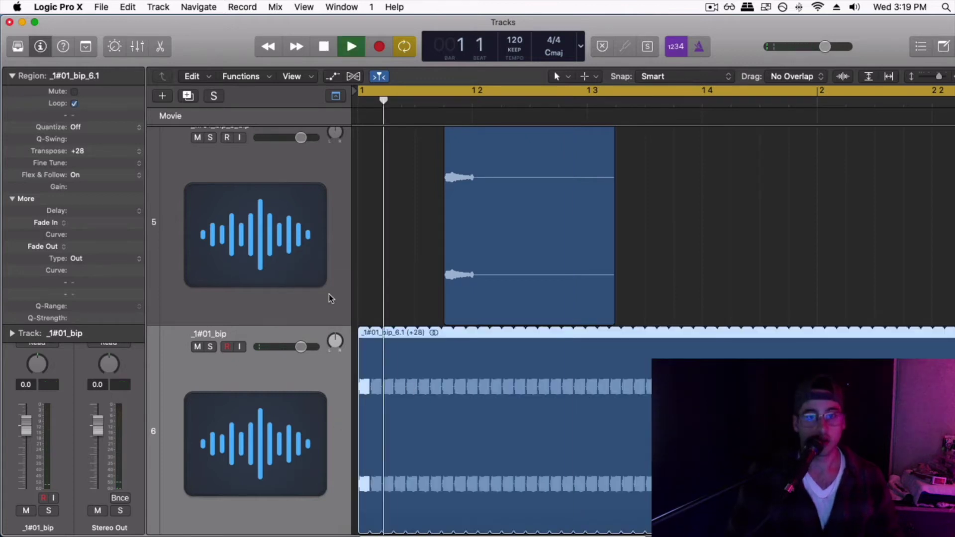
pyautogui.click(198, 138)
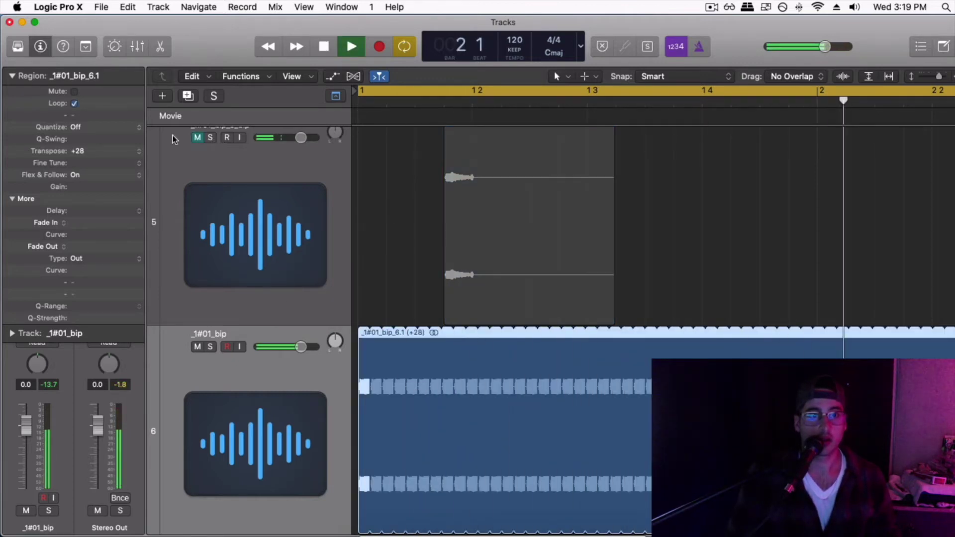
# Transpose the looped slice to +5 semitones while it plays and extend its end to more than double its length.
pyautogui.moveTo(85, 183); pyautogui.dragTo(87, 209)
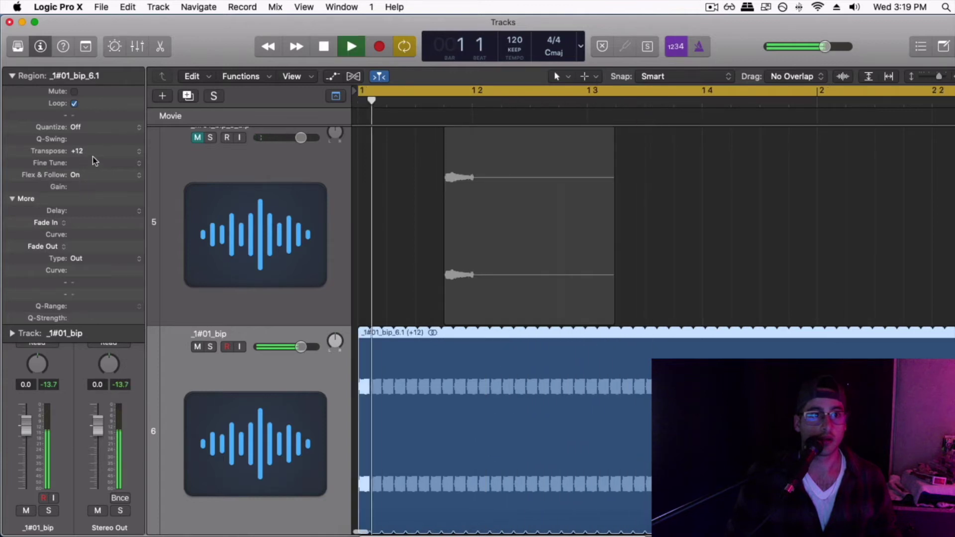
pyautogui.moveTo(92, 156); pyautogui.dragTo(102, 135)
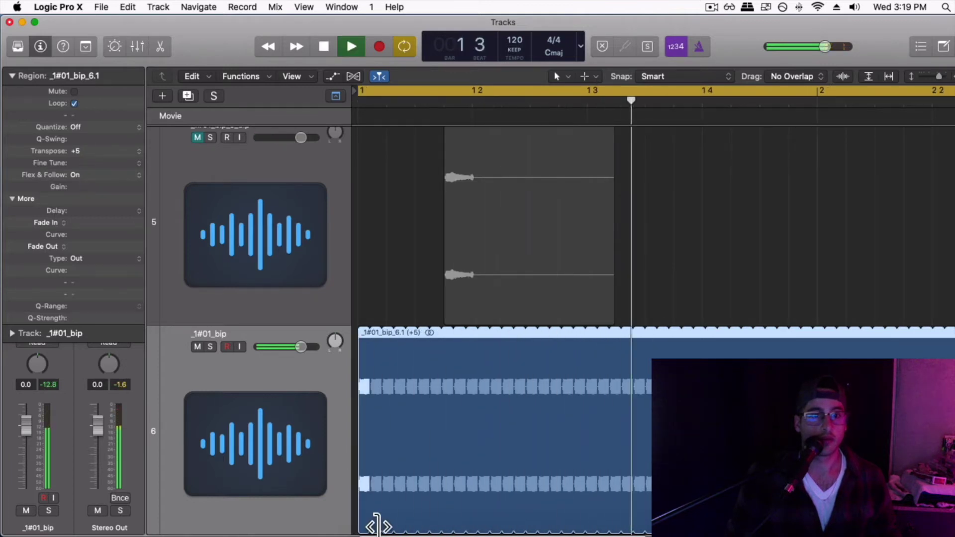
pyautogui.moveTo(375, 522)
pyautogui.mouseDown()
pyautogui.moveTo(394, 523)
pyautogui.moveTo(384, 521)
pyautogui.mouseUp()
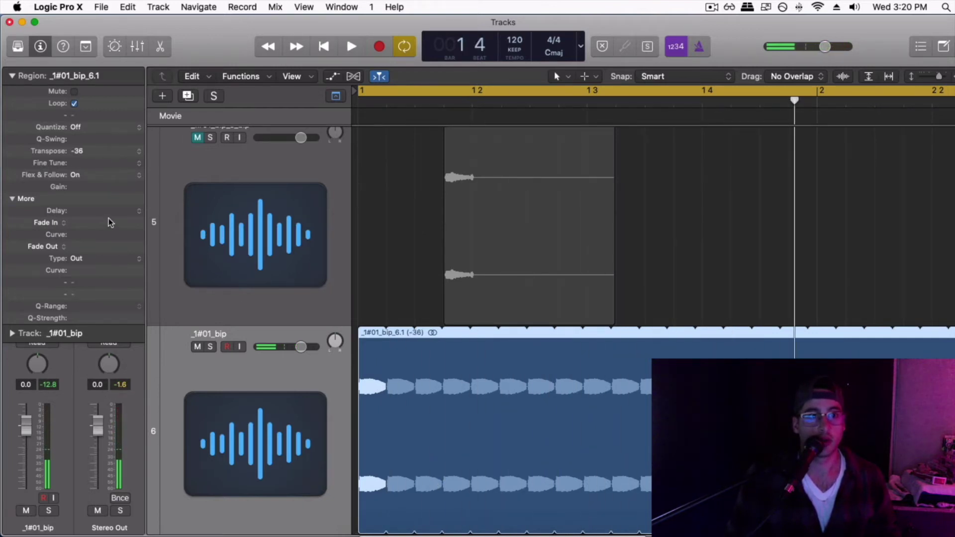
# Transpose the lengthened slice to -6 semitones while auditioning different pitches.
pyautogui.moveTo(111, 149); pyautogui.dragTo(115, 129)
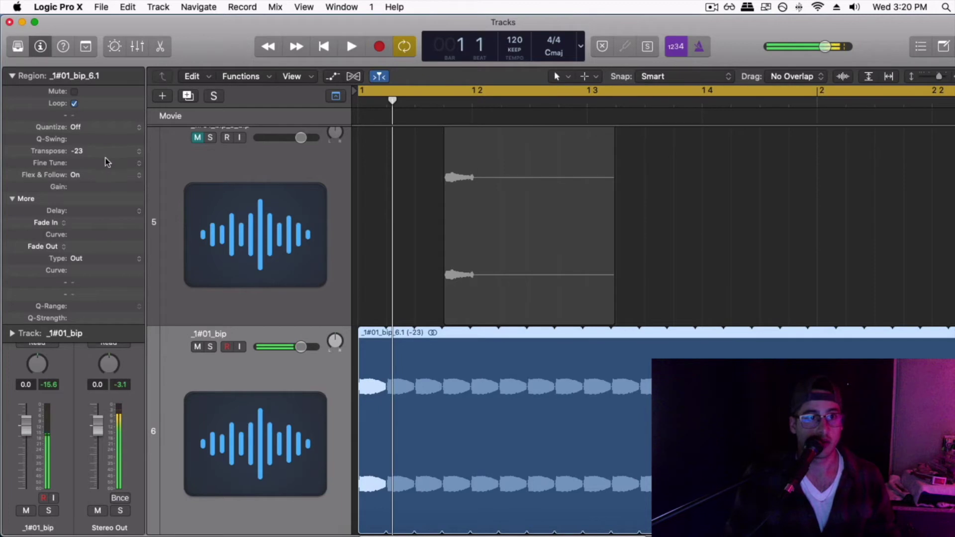
pyautogui.press('space')
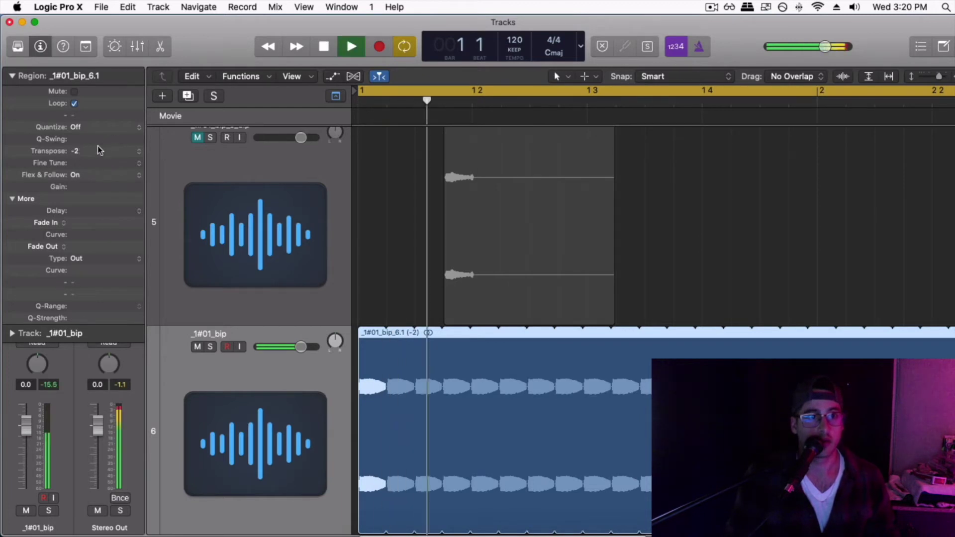
pyautogui.moveTo(97, 146)
pyautogui.mouseDown()
pyautogui.moveTo(97, 162)
pyautogui.moveTo(97, 155)
pyautogui.mouseUp()
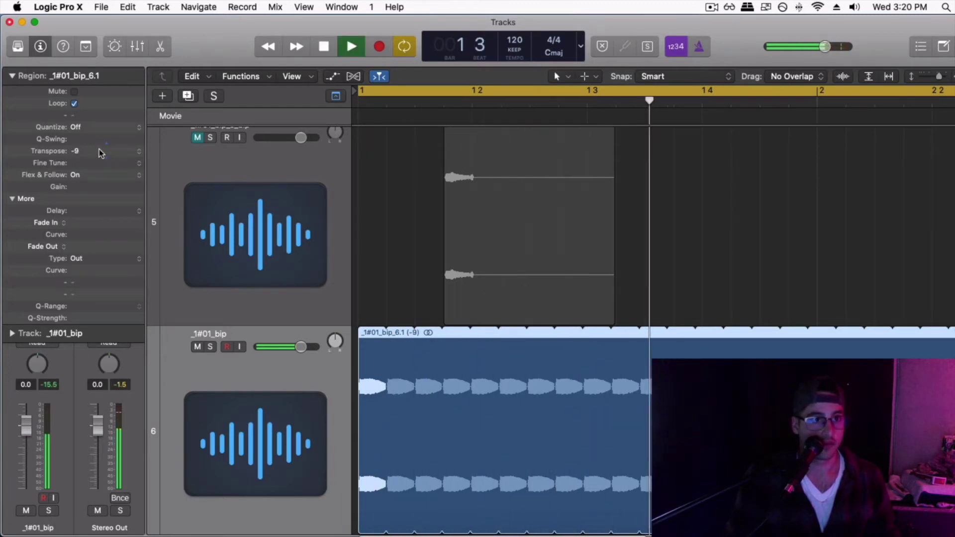
pyautogui.press('space')
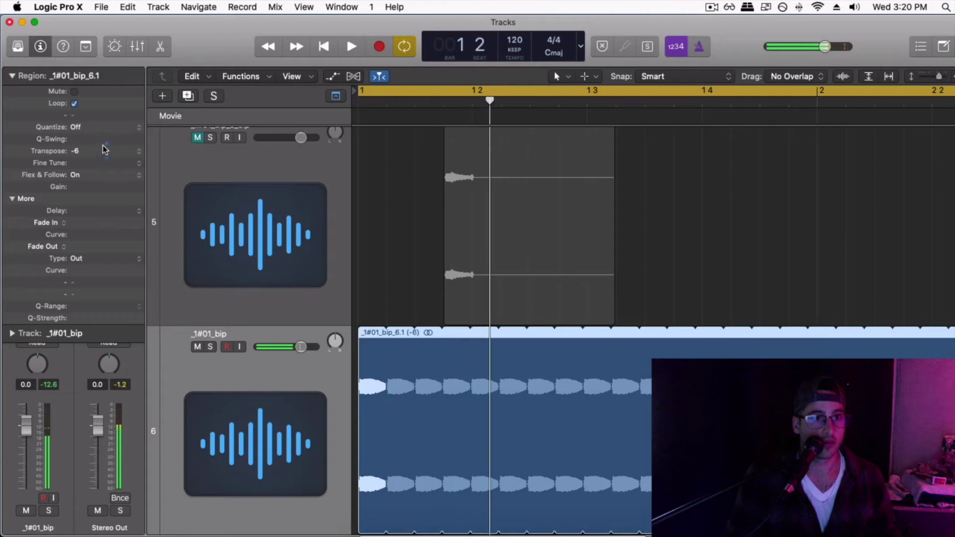
pyautogui.press('space')
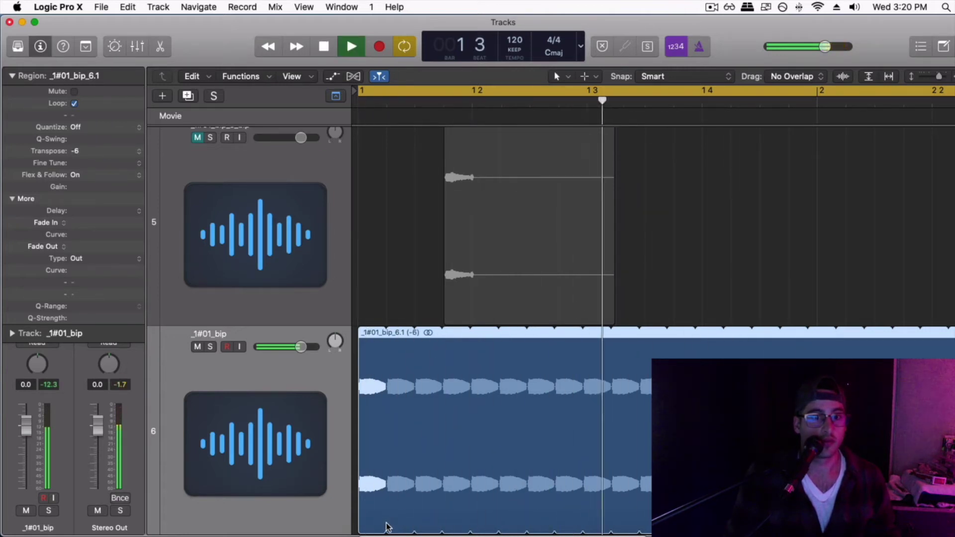
# Cut the loop repeats on track 6 back to the single slice and solo the track.
pyautogui.moveTo(398, 338); pyautogui.dragTo(401, 334)
pyautogui.press('space')
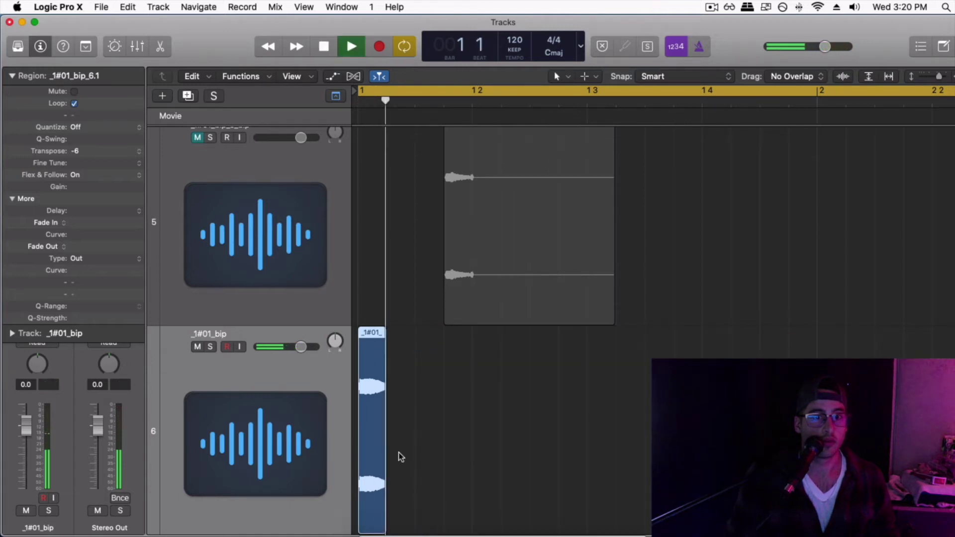
pyautogui.click(209, 347)
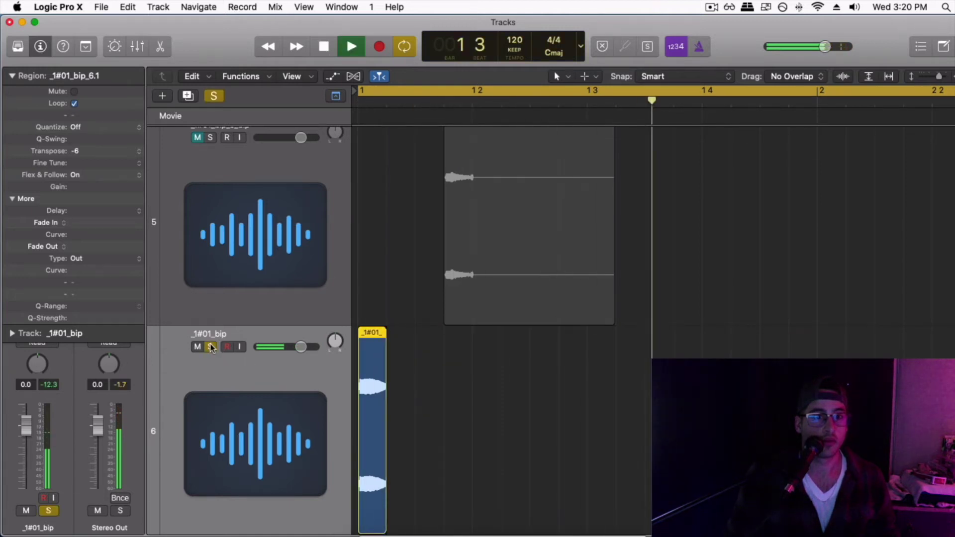
# Bounce the soloed slice on track 6 in place and stop playback.
pyautogui.press('super+Up')
pyautogui.hotkey('ctrl', 'alt', 'Up')
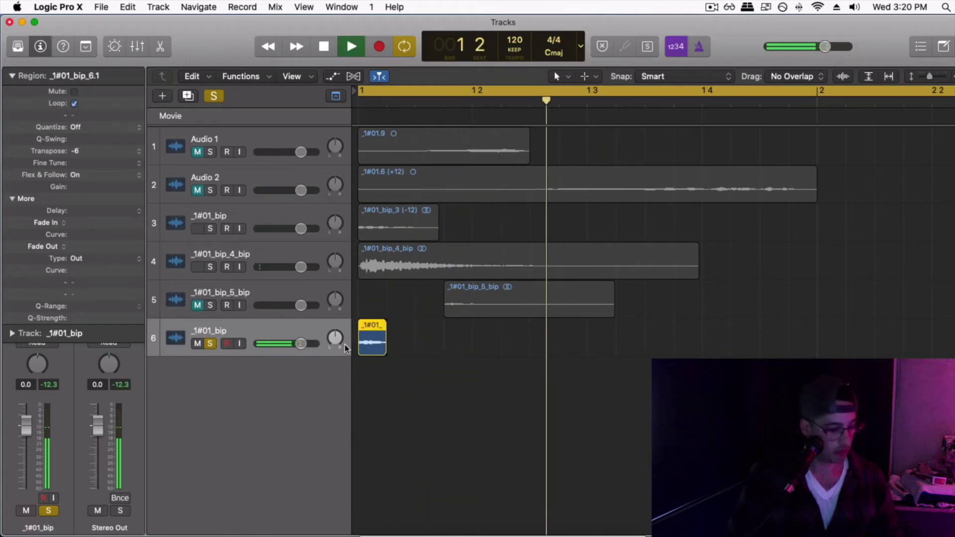
pyautogui.hotkey('ctrl', 'b')
pyautogui.press('Escape')
pyautogui.press('c')
pyautogui.press('space')
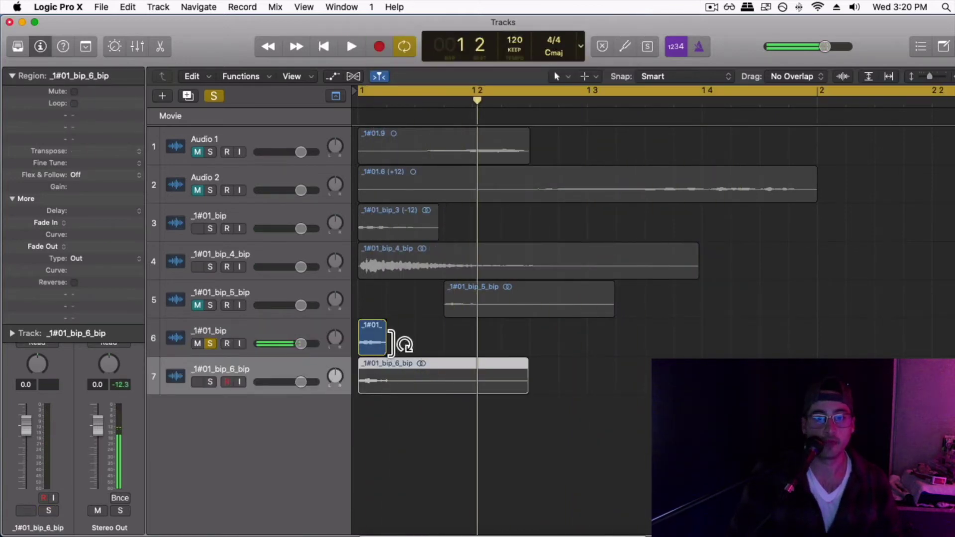
# Delete the source slice on track 6 together with its track.
pyautogui.click(270, 333)
pyautogui.press('BackSpace')
pyautogui.press('BackSpace')
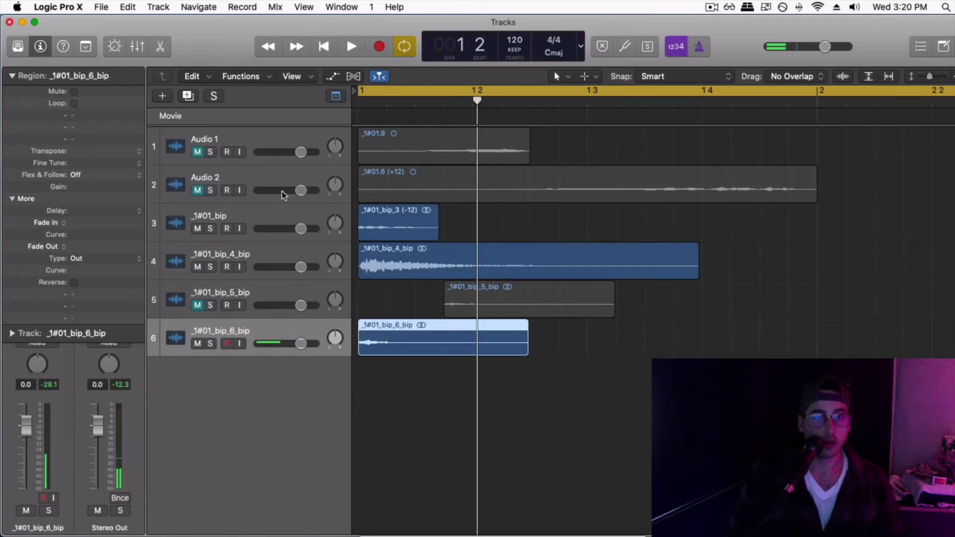
# Duplicate the Audio 1 track with a copy of its region and move the new track to the end of the track list.
pyautogui.click(287, 140)
pyautogui.click(189, 95)
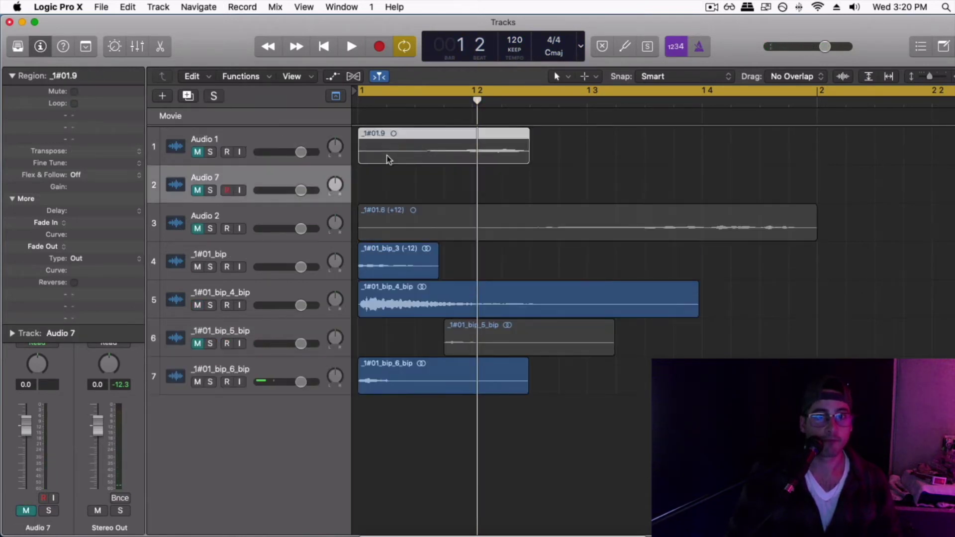
pyautogui.moveTo(387, 155); pyautogui.dragTo(381, 189)
pyautogui.moveTo(267, 187); pyautogui.dragTo(269, 398)
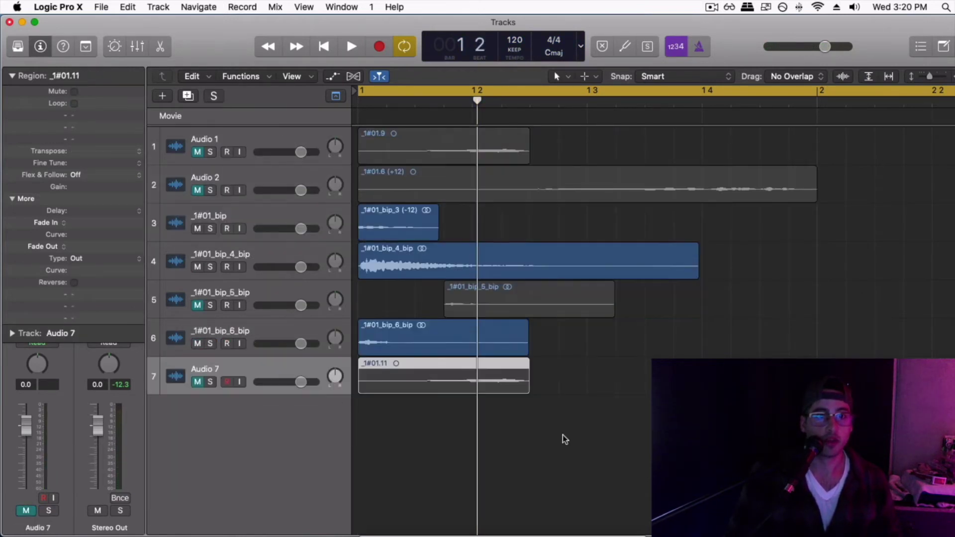
# Solo the duplicated track 7 and bounce its region in place.
pyautogui.click(210, 382)
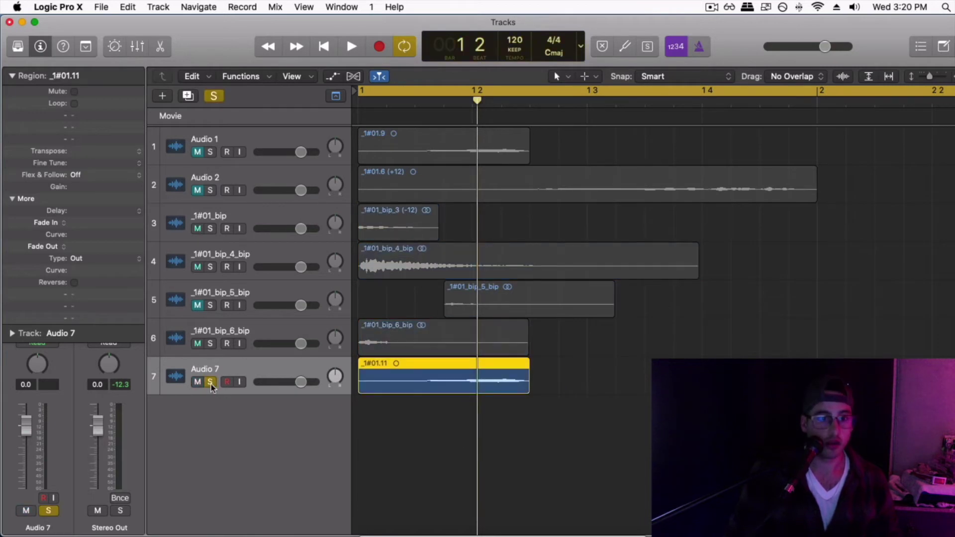
pyautogui.hotkey('ctrl', 'b')
pyautogui.press('Return')
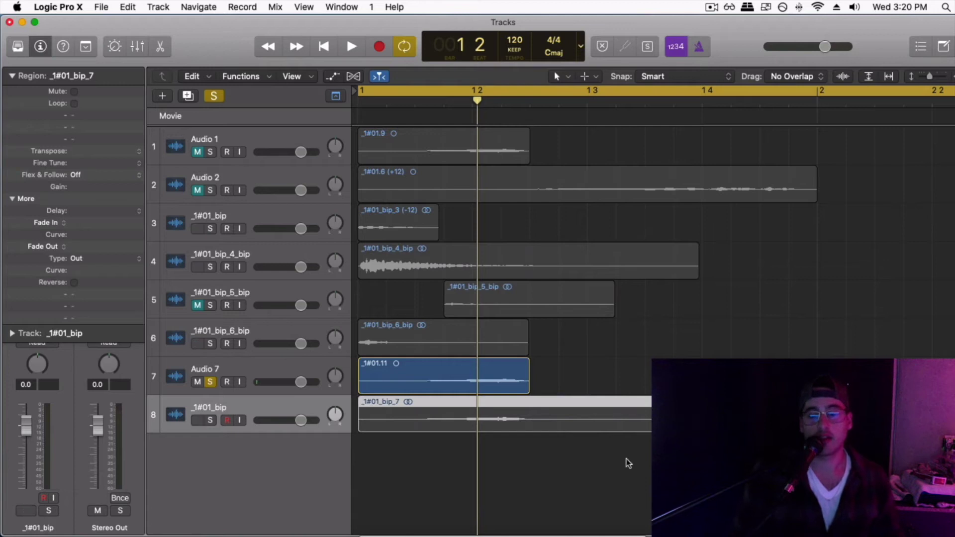
# Remove the empty tail of the bounced region on track 8 and delete the source region on track 7.
pyautogui.moveTo(530, 405); pyautogui.dragTo(706, 412)
pyautogui.press('BackSpace')
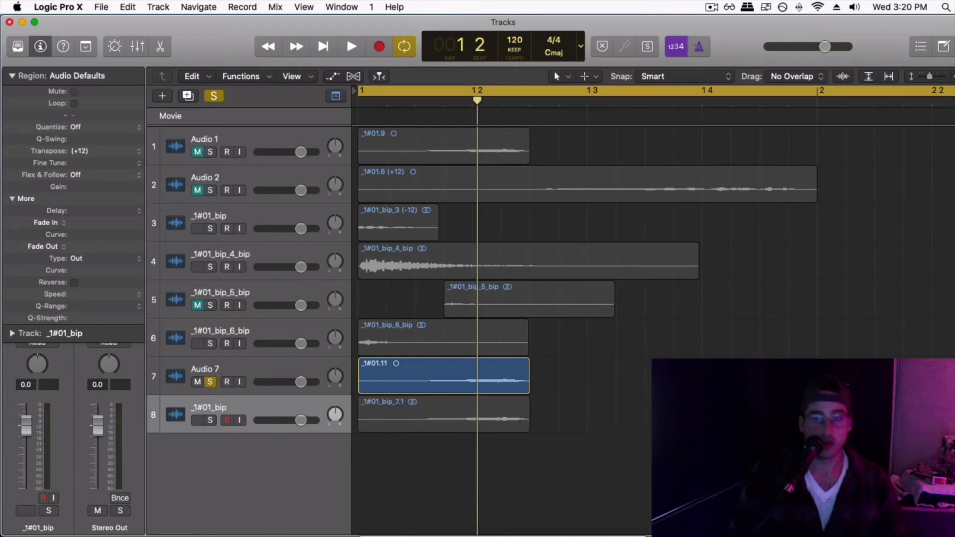
pyautogui.click(281, 373)
pyautogui.press('Delete')
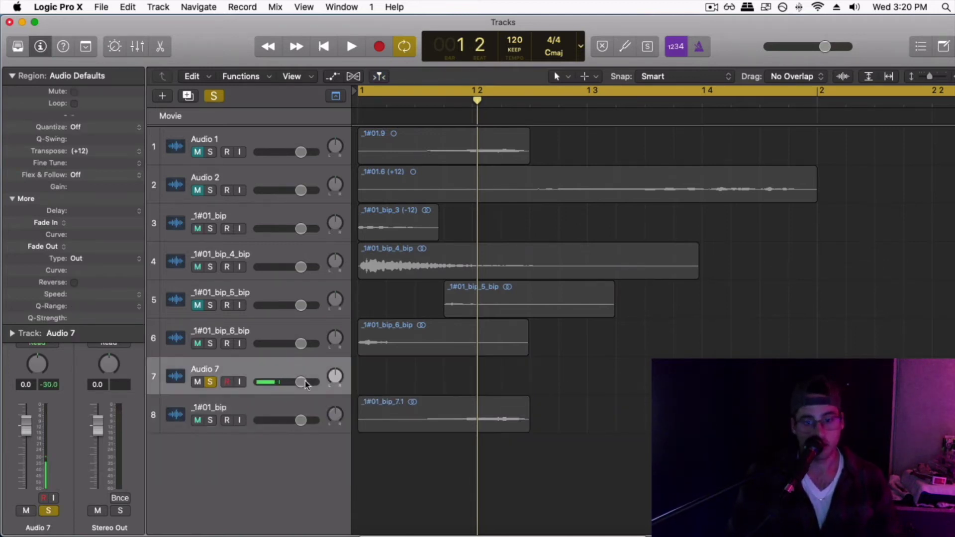
# Solo track 8 and play back its bounced region.
pyautogui.click(297, 407)
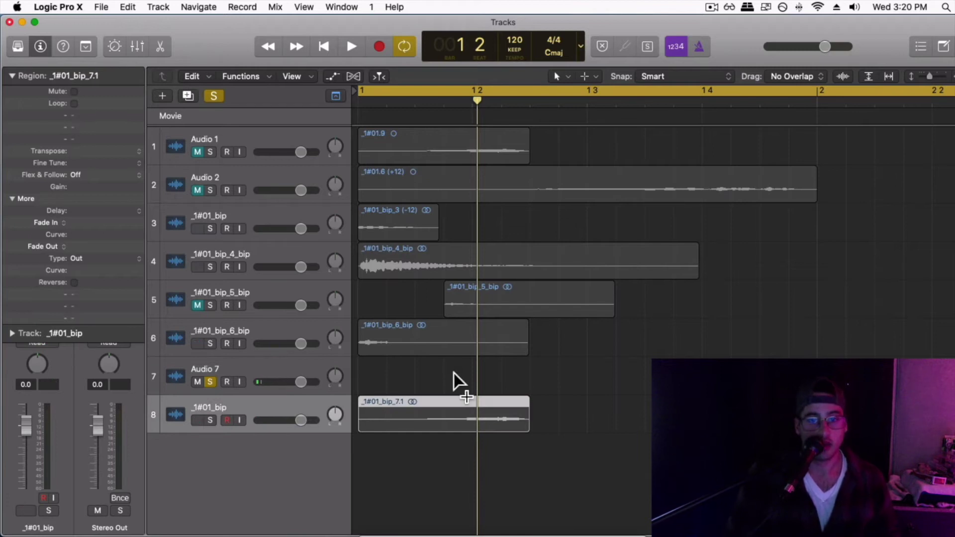
pyautogui.press('super+Down')
pyautogui.press('super+Down')
pyautogui.press('super+Left')
pyautogui.press('super+Down')
pyautogui.press('super+Down')
pyautogui.press('space')
pyautogui.press('space')
pyautogui.click(210, 484)
pyautogui.click(210, 436)
pyautogui.press('space')
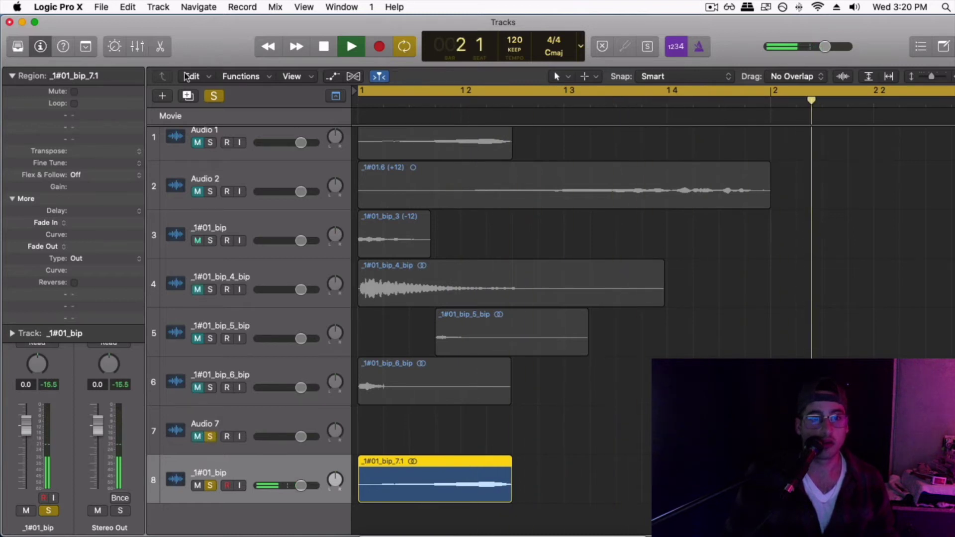
# Play back the bounced region on track 8 from the start.
pyautogui.press('super+Up')
pyautogui.press('super+Up')
pyautogui.press('super+Up')
pyautogui.press('super+Up')
pyautogui.press('space')
pyautogui.press('space')
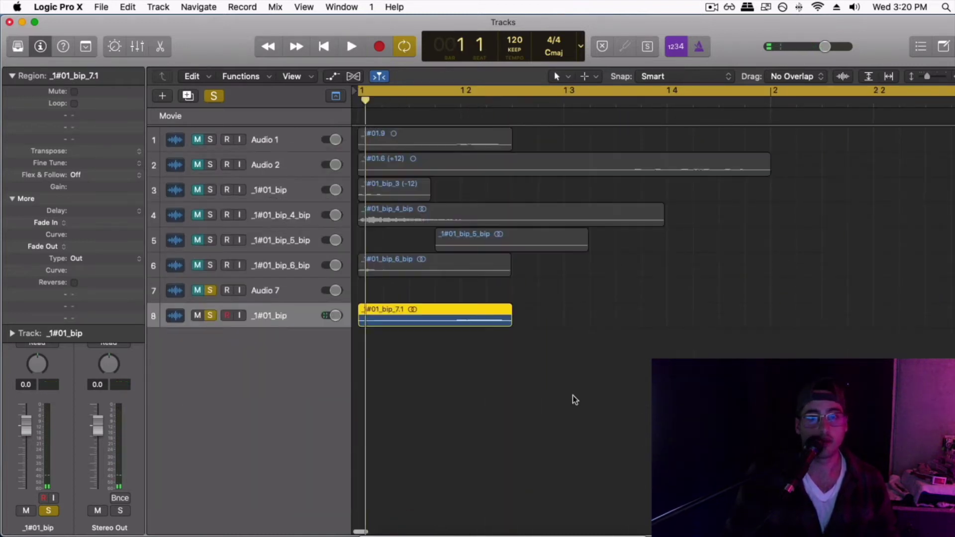
pyautogui.press('super+Down')
pyautogui.press('super+Down')
pyautogui.press('super+Down')
pyautogui.press('super+Down')
pyautogui.press('super+Down')
pyautogui.press('space')
pyautogui.press('Return')
pyautogui.press('space')
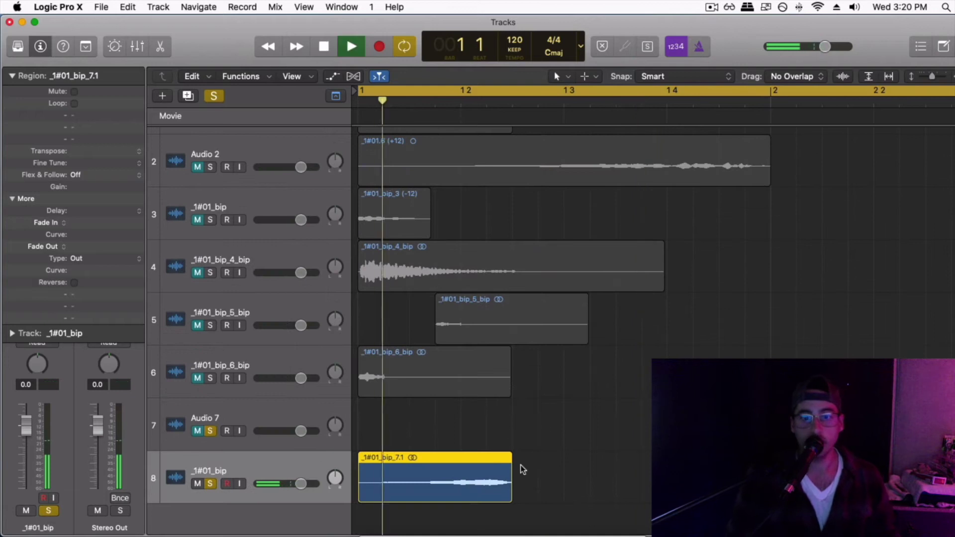
pyautogui.press('space')
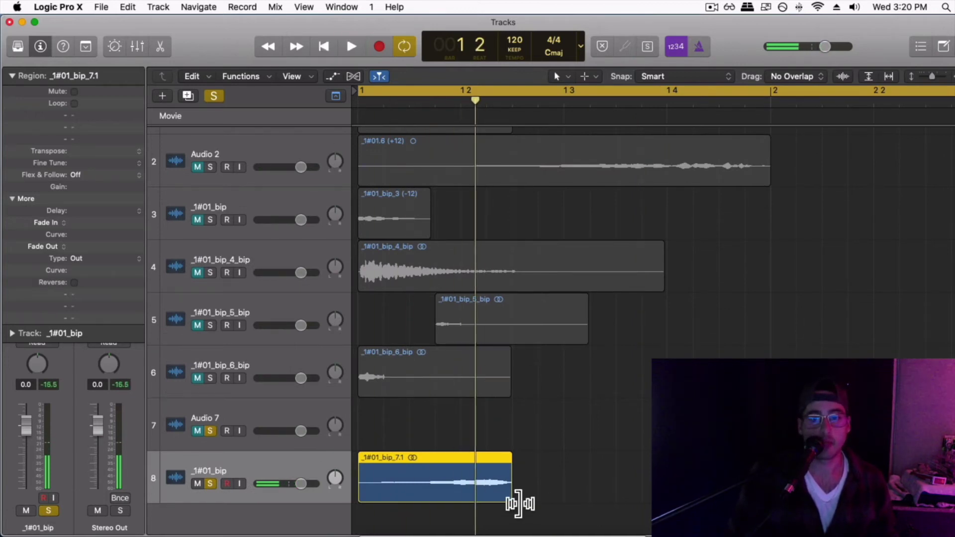
# Time-stretch the bounced region on track 8 to a longer duration and play it back.
pyautogui.moveTo(518, 503); pyautogui.dragTo(662, 503)
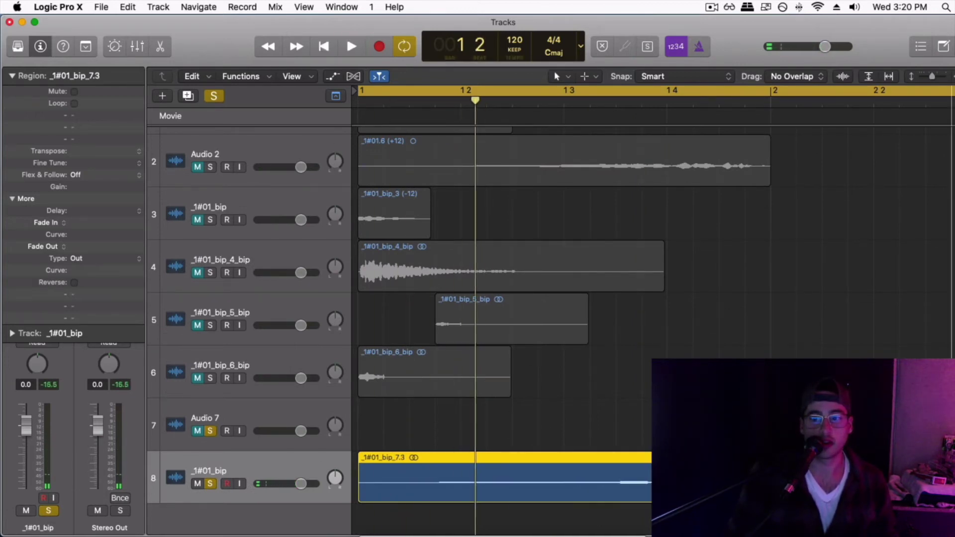
pyautogui.press('space')
pyautogui.press('super+Down')
pyautogui.press('super+Down')
pyautogui.press('super+Down')
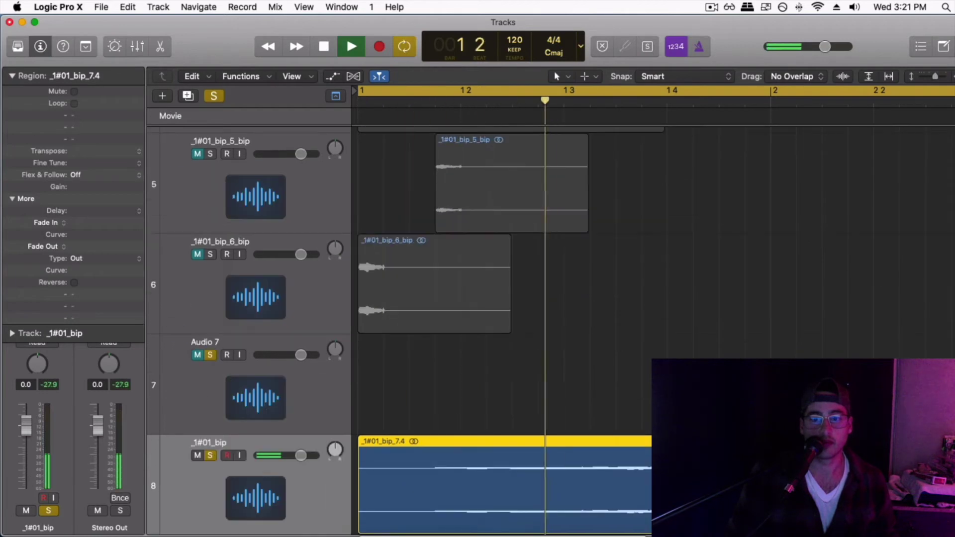
# Stretch the region on track 8 across several more bars and listen to it from bar 1.
pyautogui.press('super+Left')
pyautogui.press('super+Left')
pyautogui.press('super+Left')
pyautogui.press('super+Left')
pyautogui.press('super+Left')
pyautogui.press('super+Left')
pyautogui.press('super+Right')
pyautogui.press('super+Right')
pyautogui.press('space')
pyautogui.moveTo(477, 531); pyautogui.dragTo(654, 527)
pyautogui.press('Return')
pyautogui.press('space')
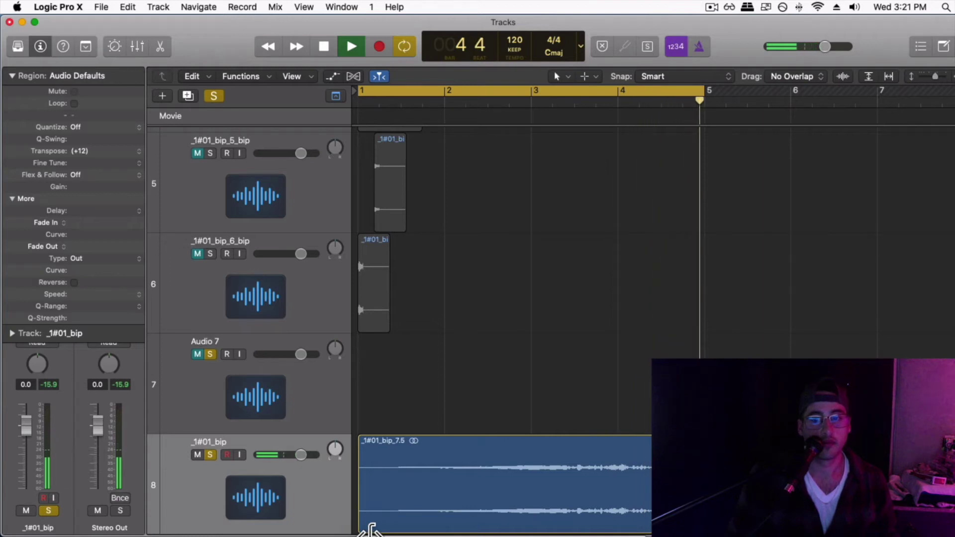
# Turn on Flex for the stretched region on track 8, transpose it to -14 and play it from the start.
pyautogui.moveTo(370, 530); pyautogui.dragTo(318, 520)
pyautogui.press('space')
pyautogui.moveTo(93, 152); pyautogui.dragTo(94, 186)
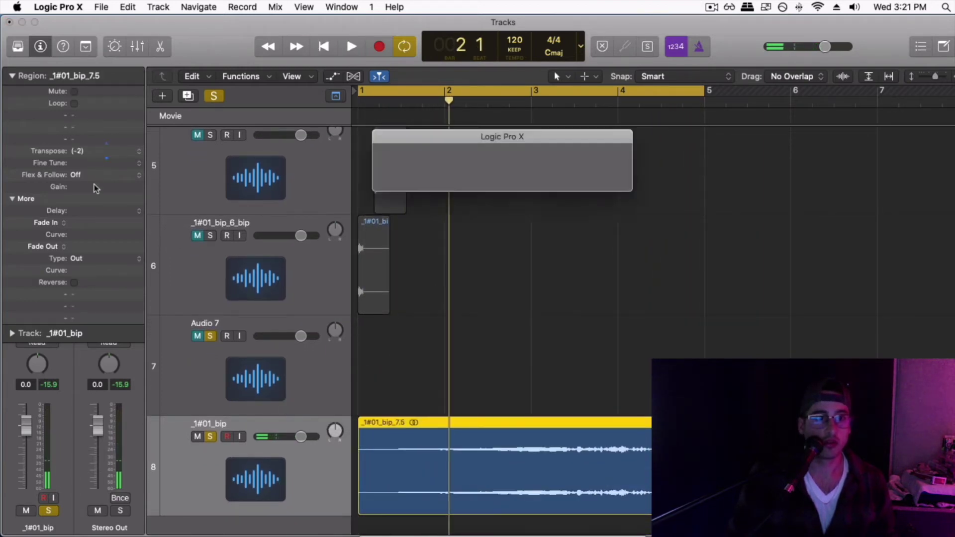
pyautogui.press('Return')
pyautogui.press('space')
pyautogui.press('space')
pyautogui.press('space')
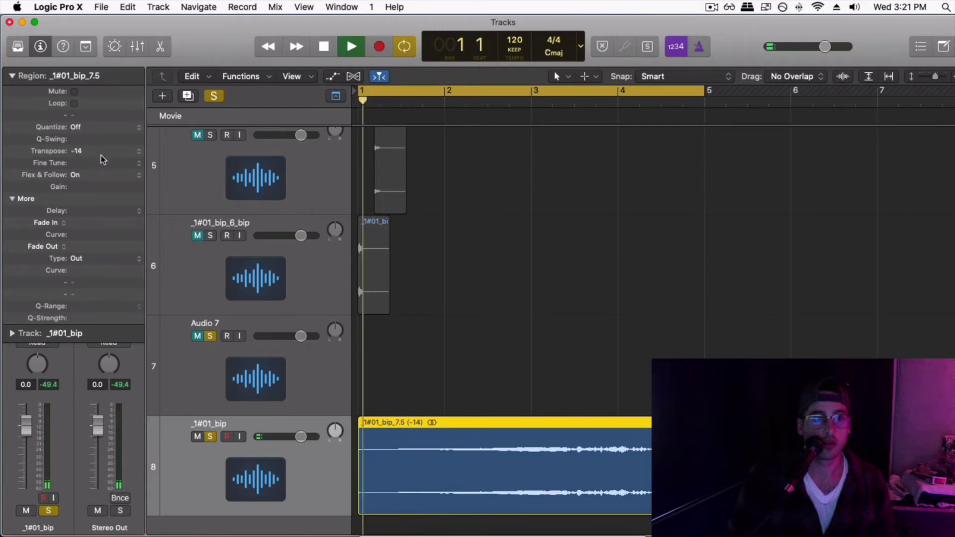
# Try transposing the track 8 region up to +18 during playback and settle on +2.
pyautogui.moveTo(101, 155); pyautogui.dragTo(111, 123)
pyautogui.press('space')
pyautogui.press('space')
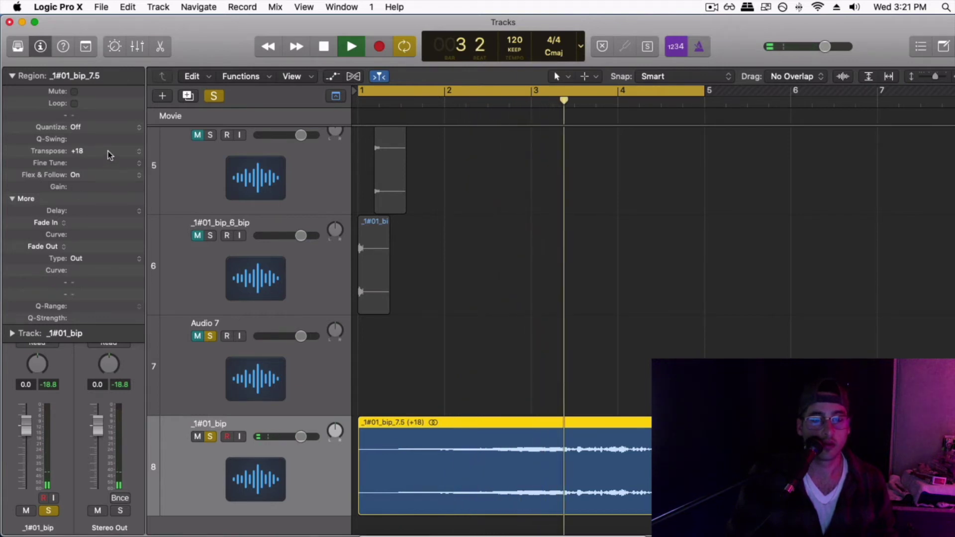
pyautogui.moveTo(109, 150); pyautogui.dragTo(105, 194)
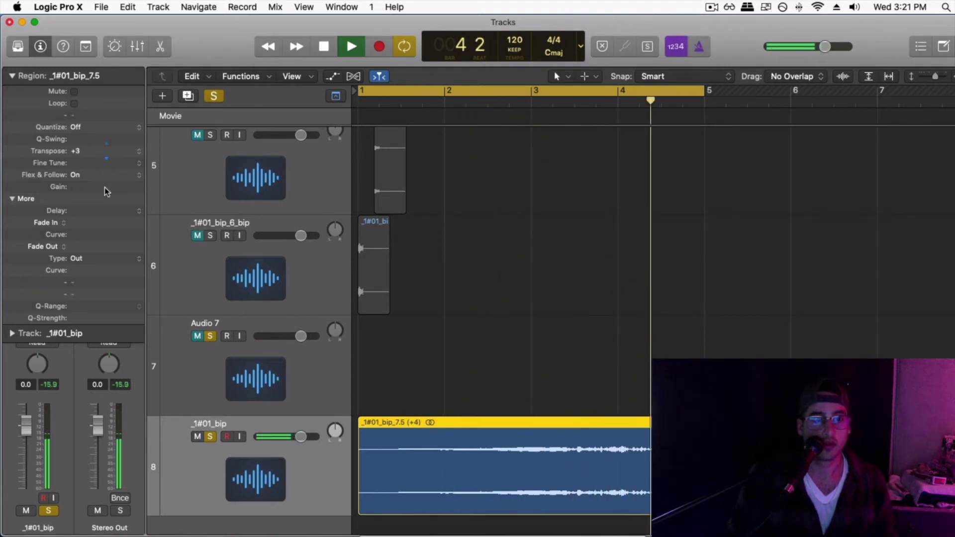
pyautogui.moveTo(105, 149); pyautogui.dragTo(106, 146)
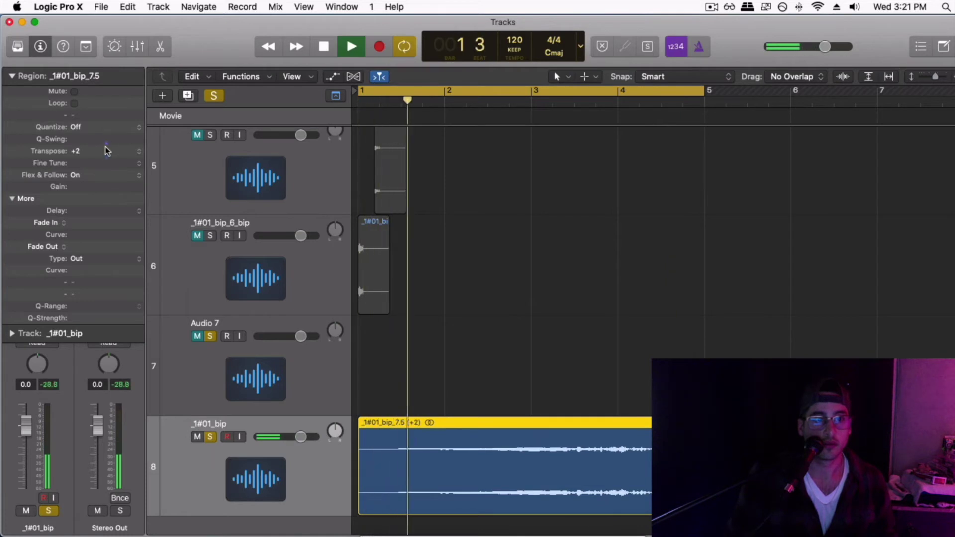
pyautogui.press('space')
pyautogui.press('space')
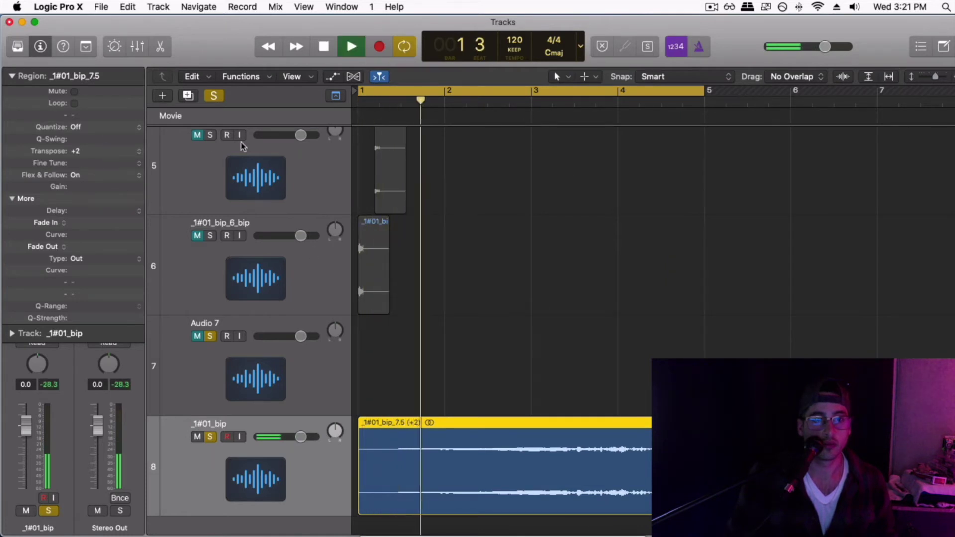
# Insert the ValhallaRoom reverb on track 8 and set its mix to 23.5 %.
pyautogui.scroll(-5, 22, 300)
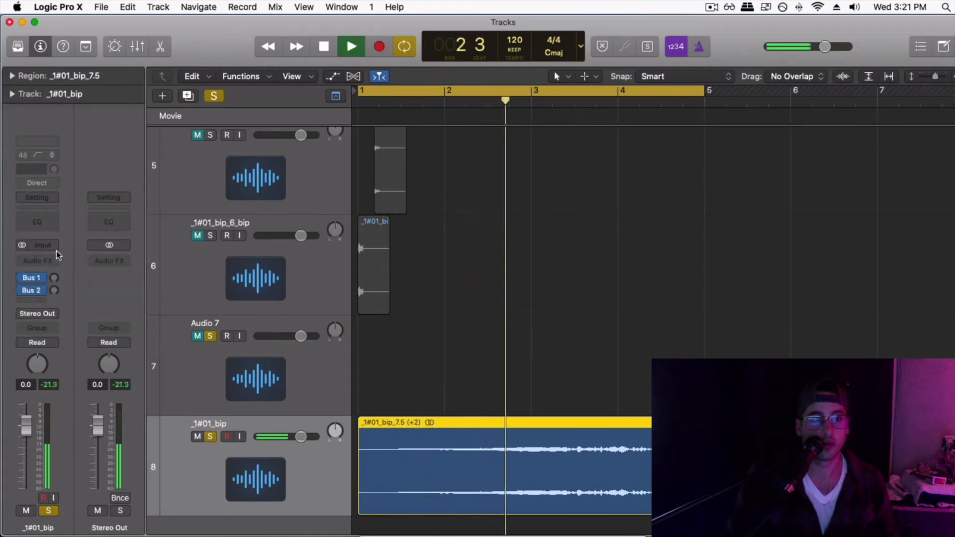
pyautogui.click(37, 261)
pyautogui.moveTo(60, 497)
pyautogui.moveTo(159, 504)
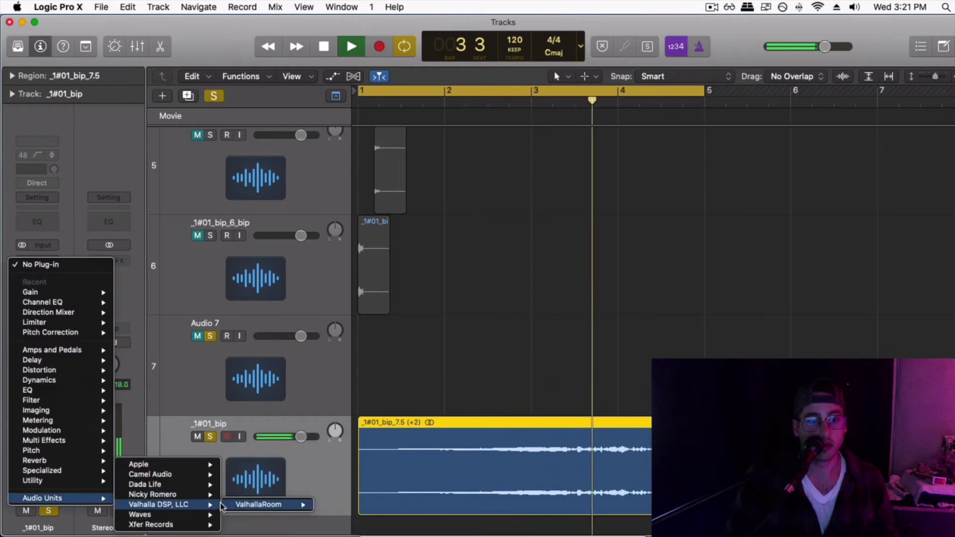
pyautogui.click(262, 503)
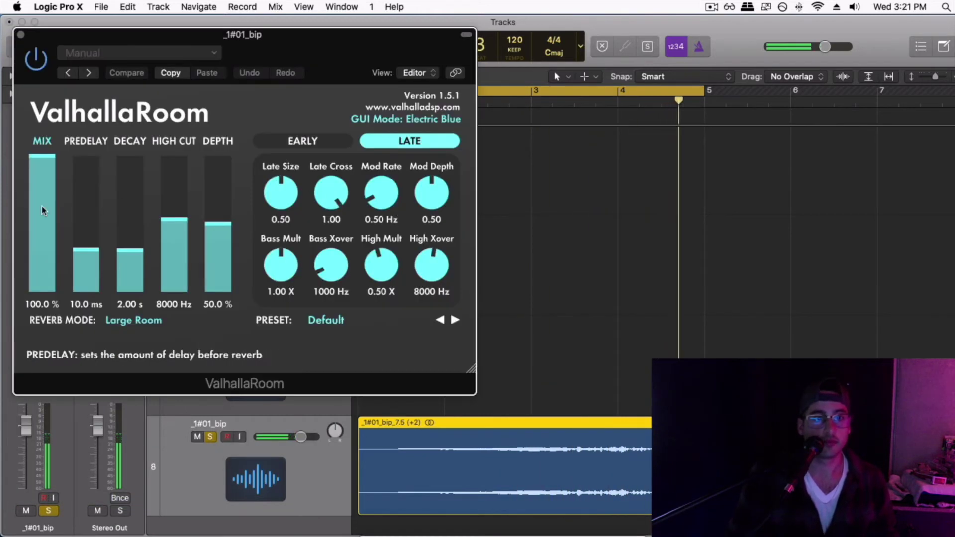
pyautogui.click(36, 254)
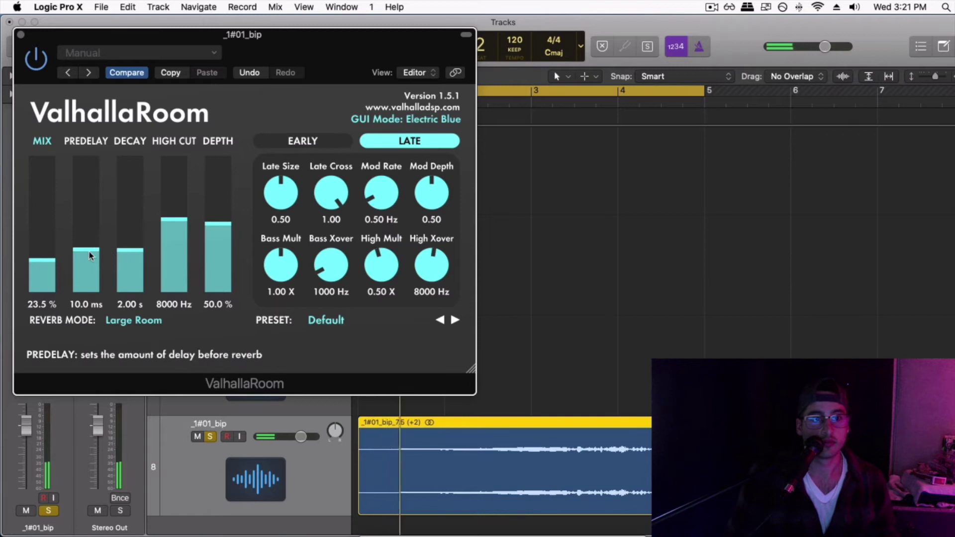
# Set the reverb's predelay to 0.0 ms, high cut to 11770 Hz and decay to 5.42 s.
pyautogui.click(85, 291)
pyautogui.click(182, 188)
pyautogui.click(130, 255)
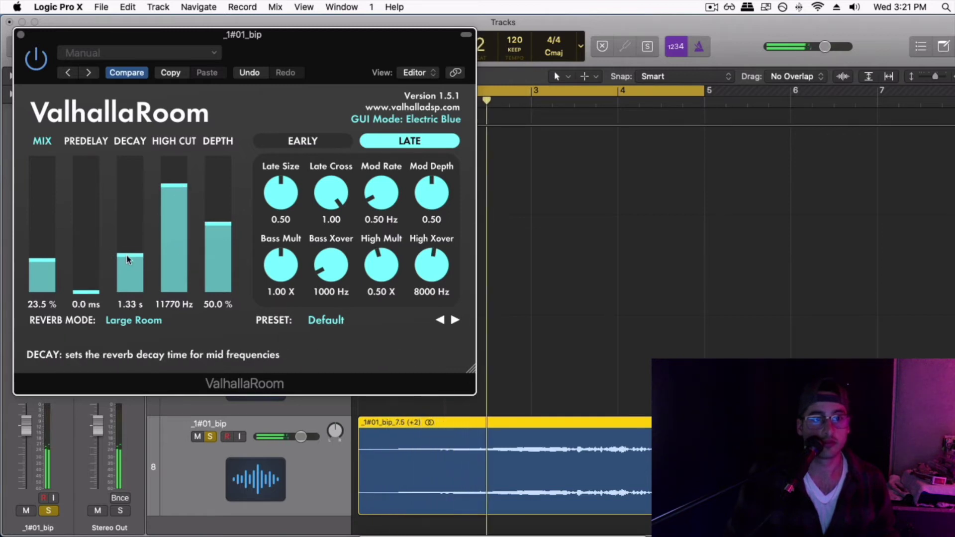
pyautogui.moveTo(134, 257); pyautogui.dragTo(141, 221)
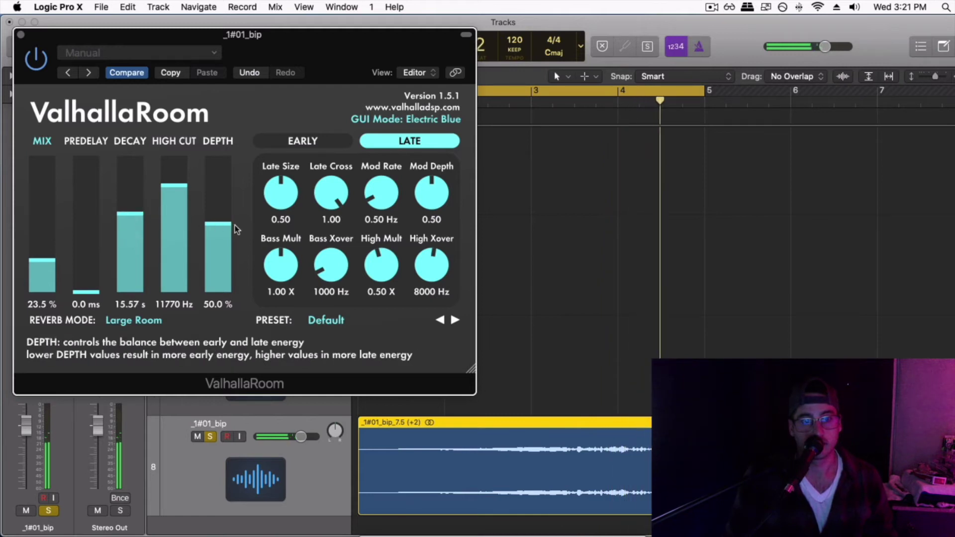
pyautogui.click(134, 215)
pyautogui.moveTo(132, 234); pyautogui.dragTo(133, 236)
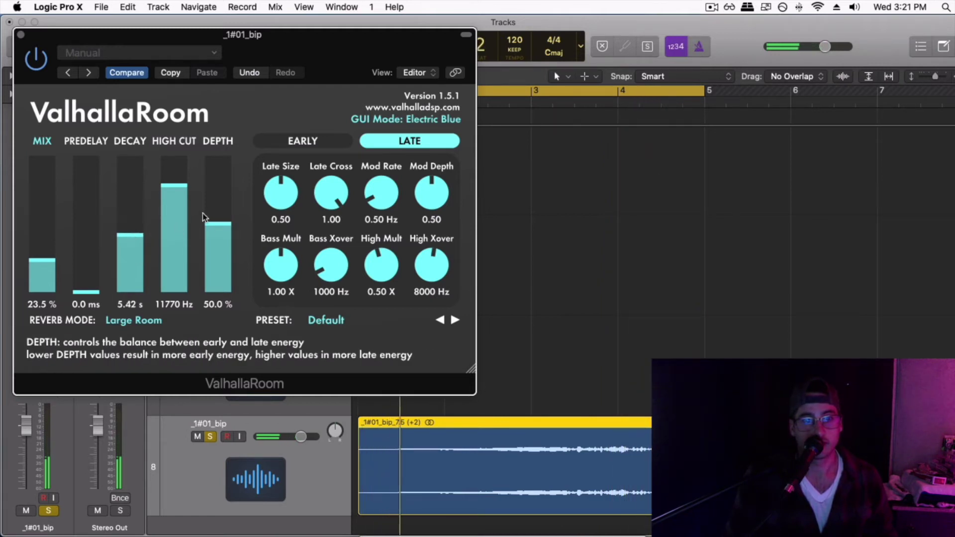
# Set the reverb's mix to 58.1 % and depth to 25.8 %, and close the plug-in window.
pyautogui.moveTo(50, 232); pyautogui.dragTo(50, 212)
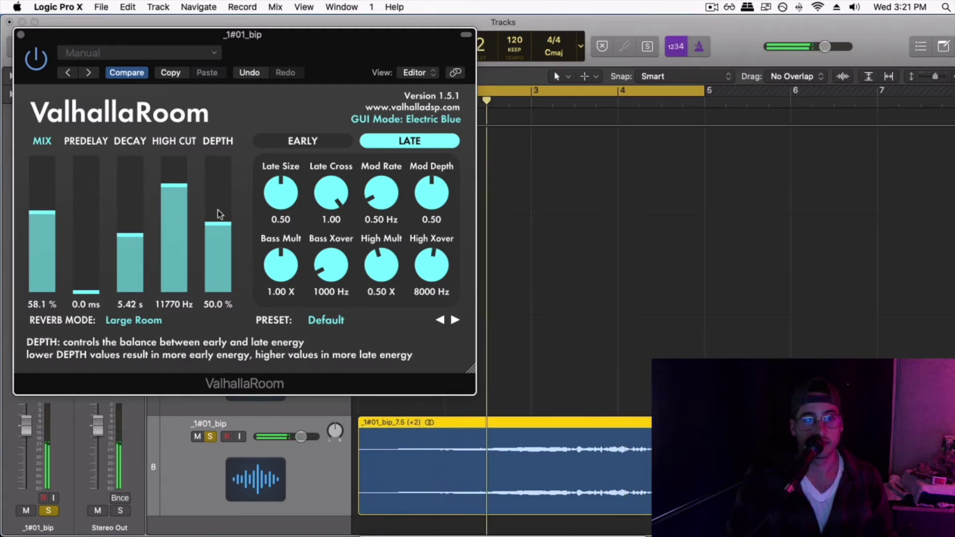
pyautogui.click(225, 253)
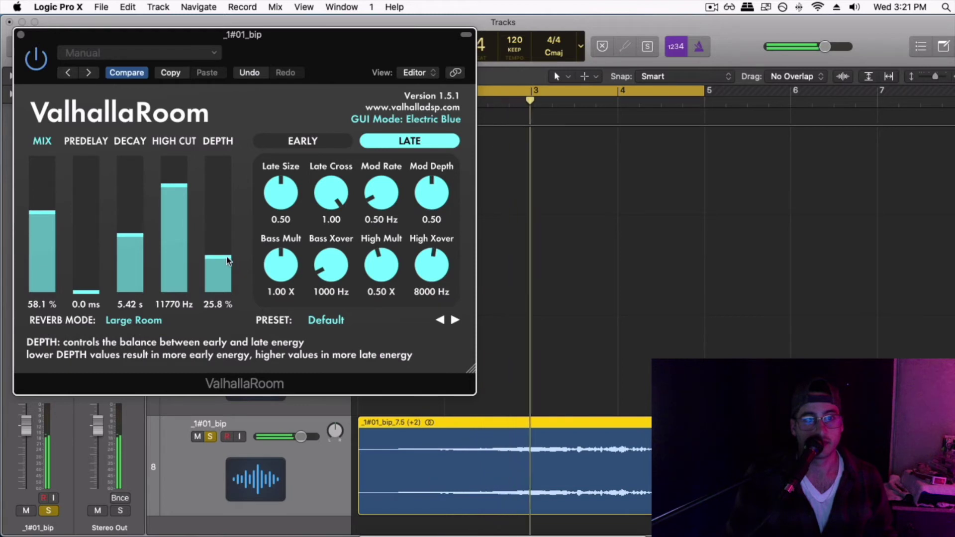
pyautogui.click(20, 34)
# Bounce the stretched region on track 8 in place and delete the source region along with its track.
pyautogui.press('super+Up')
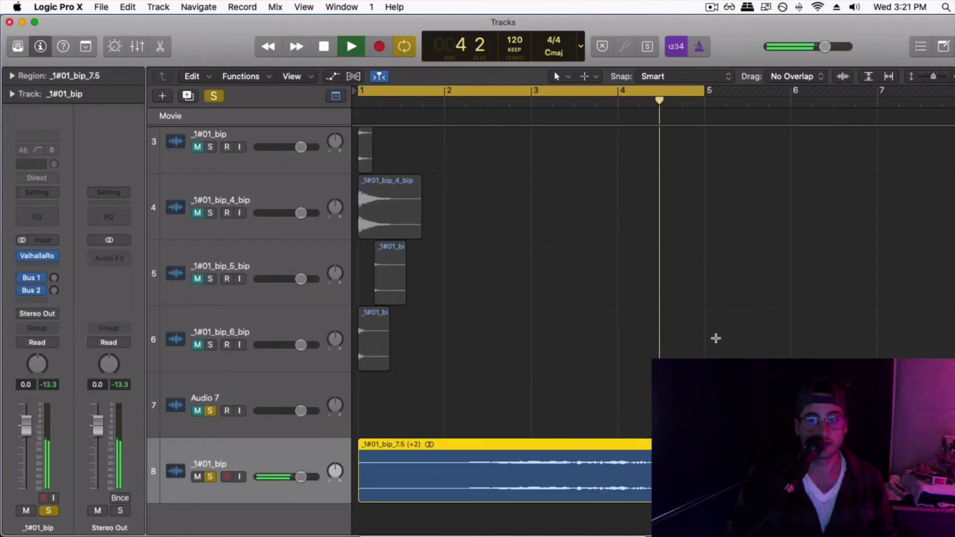
pyautogui.hotkey('ctrl', 'b')
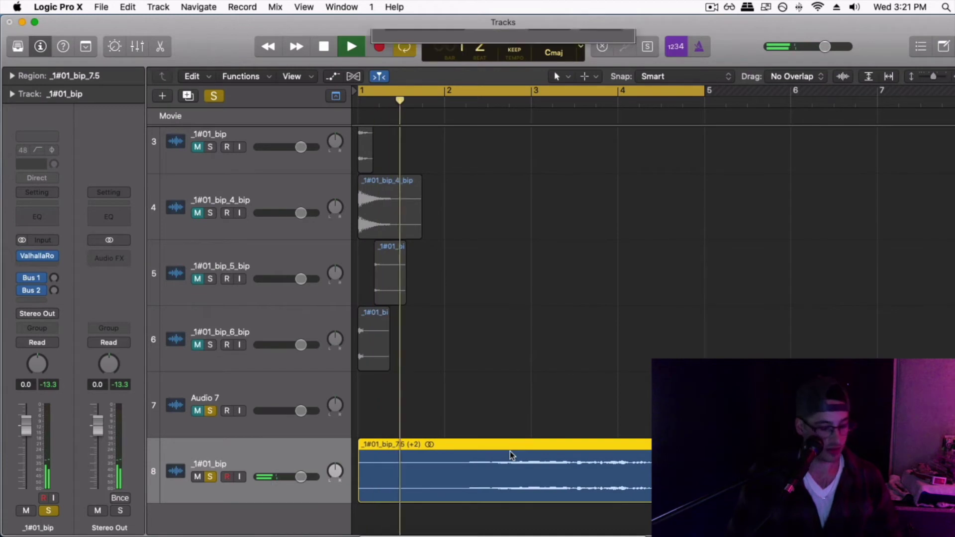
pyautogui.press('Return')
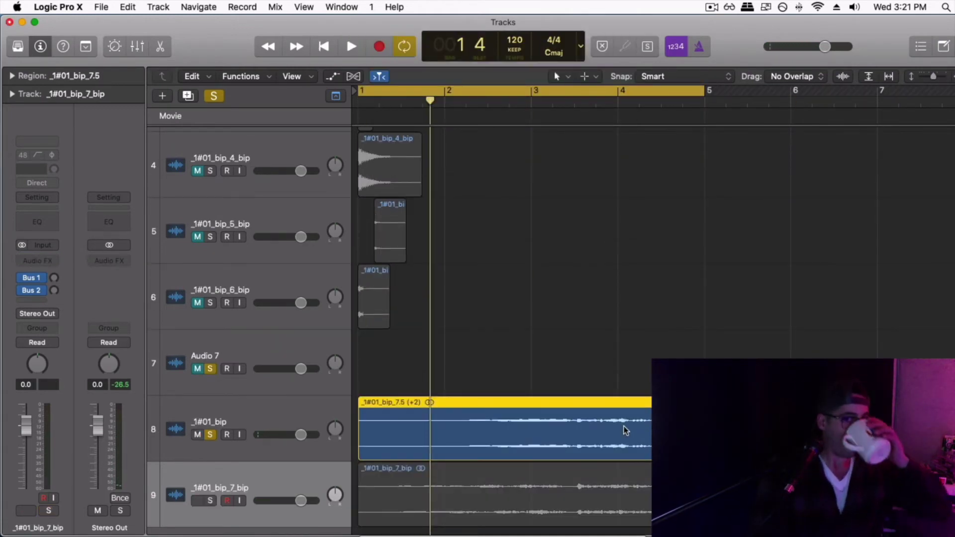
pyautogui.press('Delete')
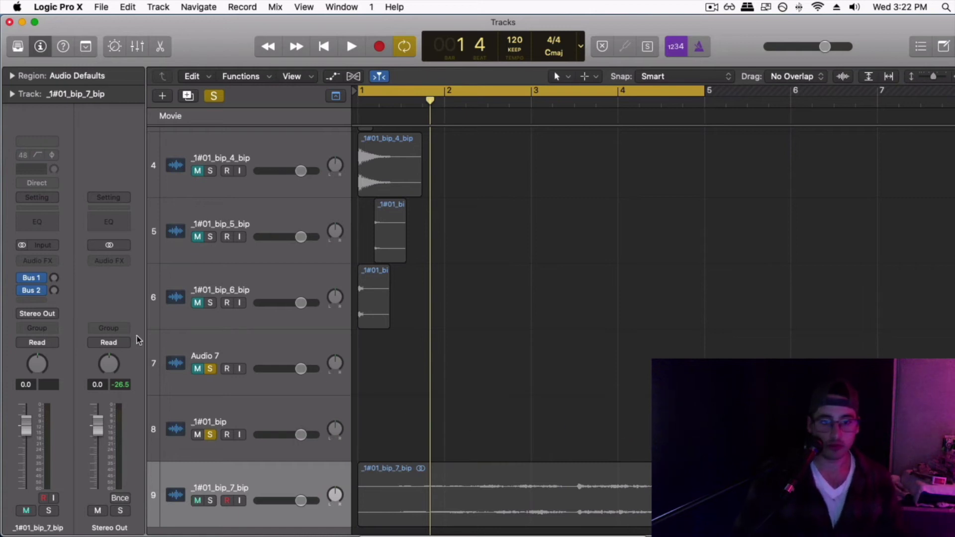
pyautogui.click(273, 418)
pyautogui.press('Delete')
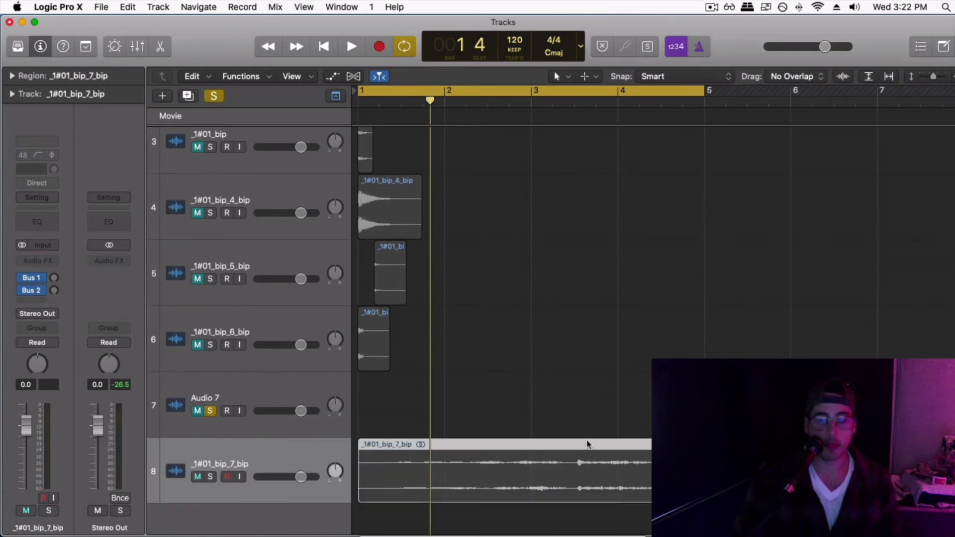
# Unmute and solo the Audio 1 track and bounce its region in place.
pyautogui.press('z')
pyautogui.click(373, 150)
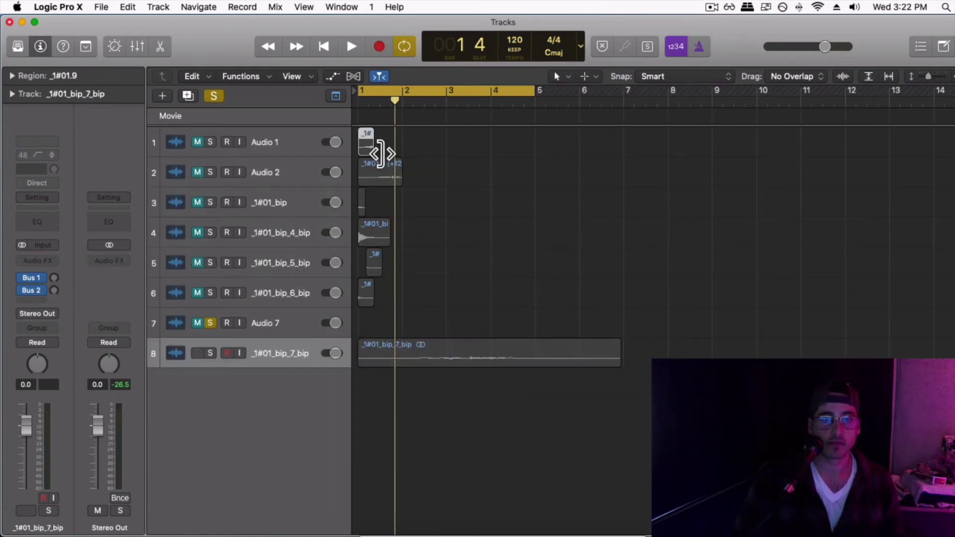
pyautogui.click(194, 144)
pyautogui.click(211, 142)
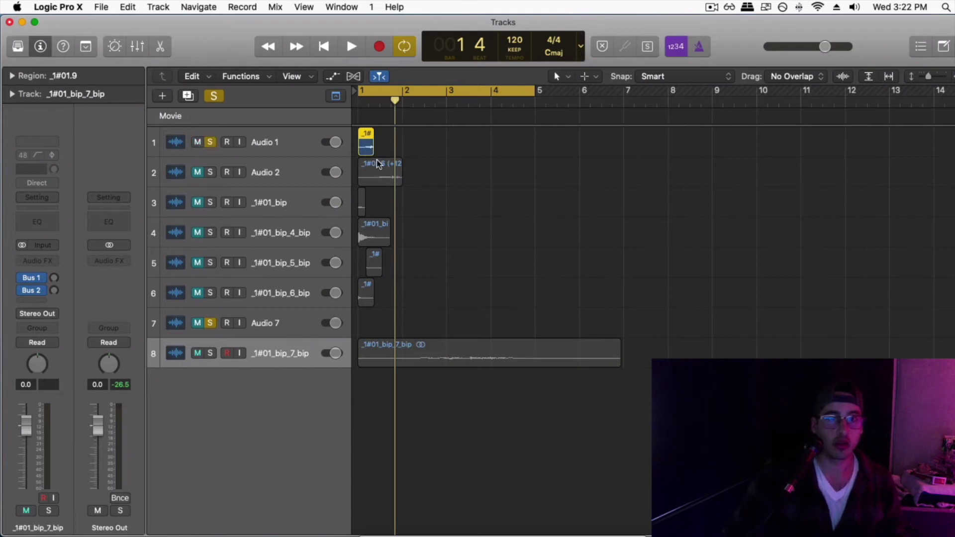
pyautogui.hotkey('ctrl', 'b')
pyautogui.press('Return')
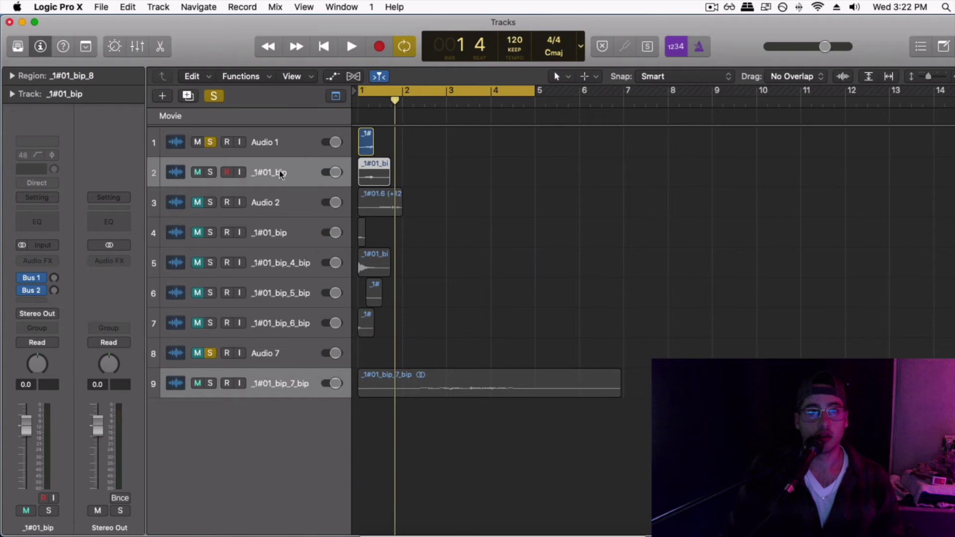
# Rearrange the track list so _1#01_bip_7_bip sits above Audio 7 and the newly bounced _1#01_bip track comes last.
pyautogui.moveTo(281, 174); pyautogui.dragTo(261, 369)
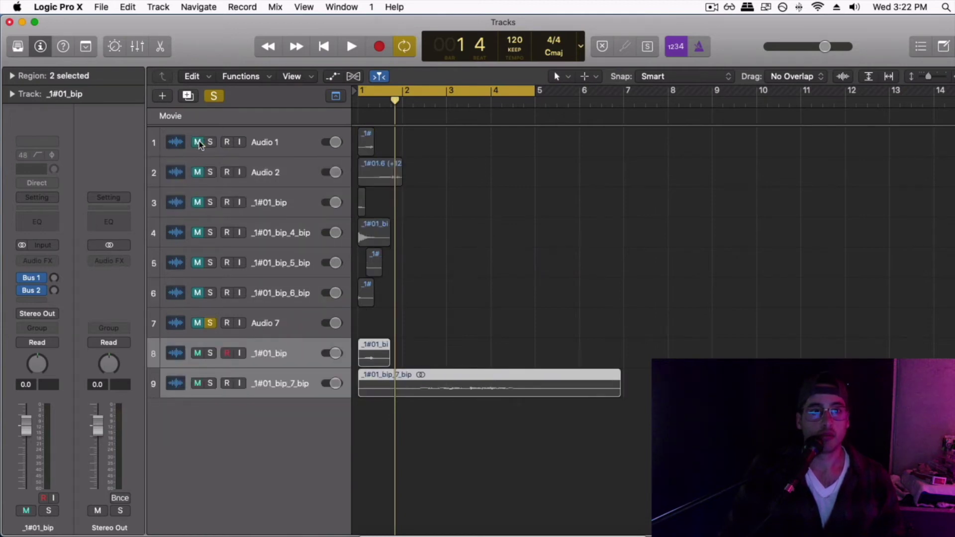
pyautogui.click(210, 354)
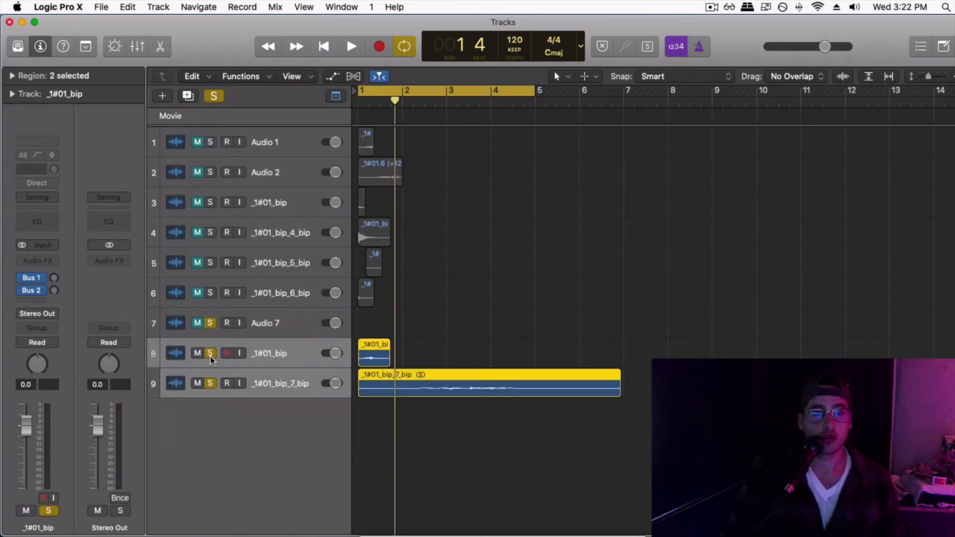
pyautogui.click(239, 353)
pyautogui.moveTo(279, 374); pyautogui.dragTo(259, 354)
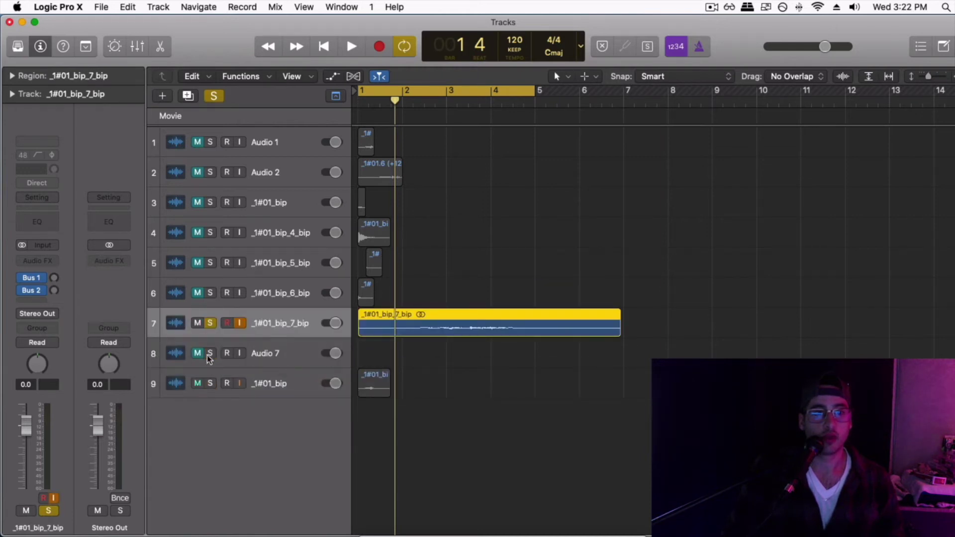
# Unsolo and mute track 7, and play back the new bounced region on track 9.
pyautogui.click(210, 323)
pyautogui.click(200, 323)
pyautogui.press('space')
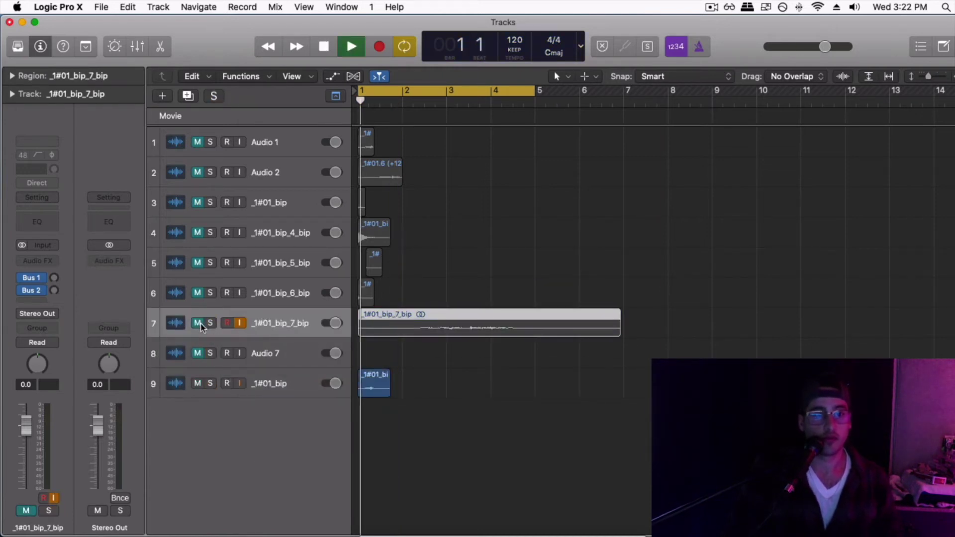
pyautogui.press('space')
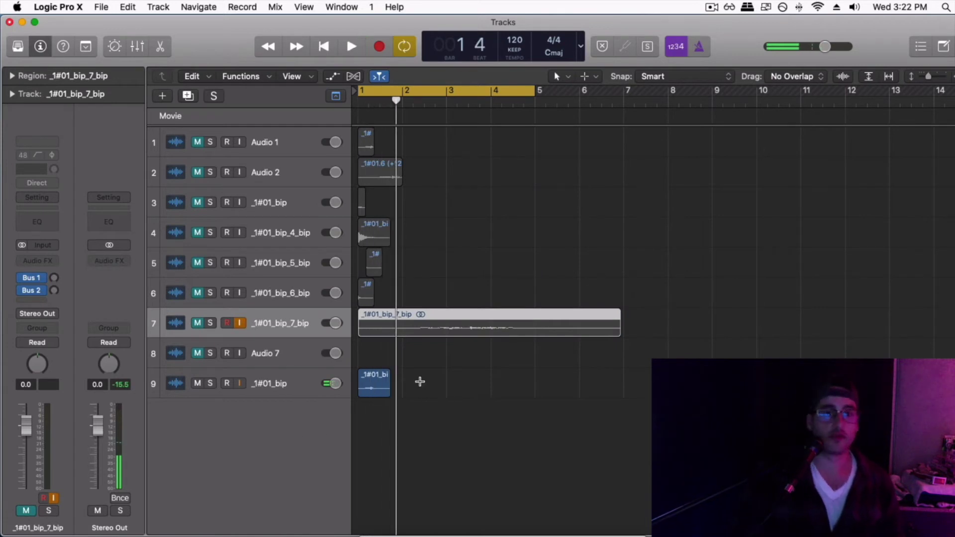
# Trim the track 9 region to its first one and a half beats and delete the leftover piece.
pyautogui.press('super+Down')
pyautogui.press('super+Down')
pyautogui.press('super+Right')
pyautogui.press('super+Right')
pyautogui.press('super+Right')
pyautogui.scroll(-3, 481, 488)
pyautogui.scroll(-2, 482, 486)
pyautogui.hscroll(-4, 485, 482)
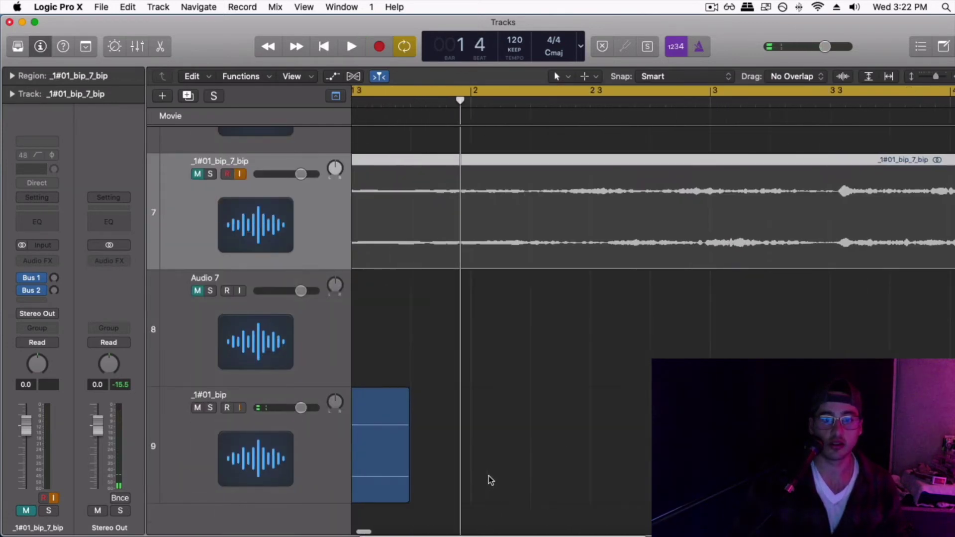
pyautogui.moveTo(447, 409); pyautogui.dragTo(512, 395)
pyautogui.press('Delete')
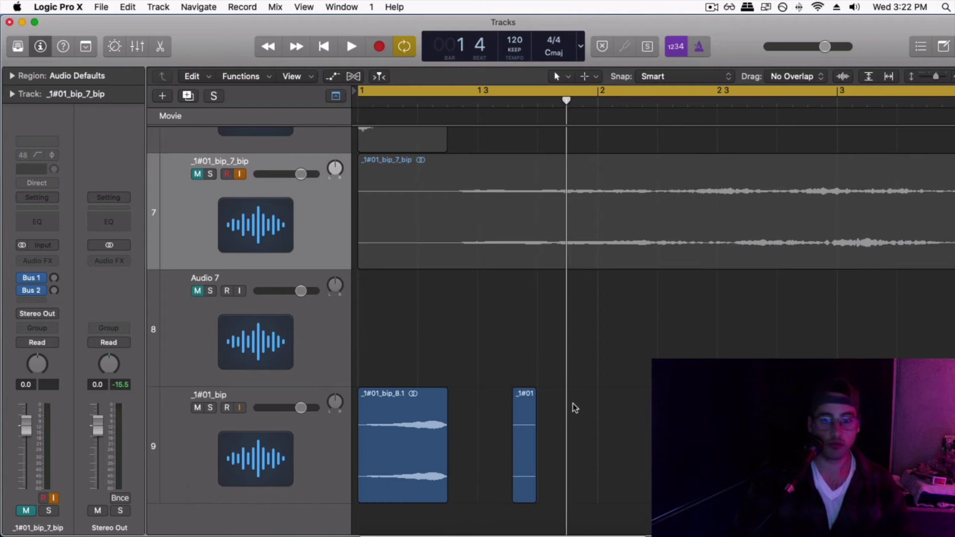
pyautogui.click(522, 423)
pyautogui.press('Delete')
pyautogui.click(408, 433)
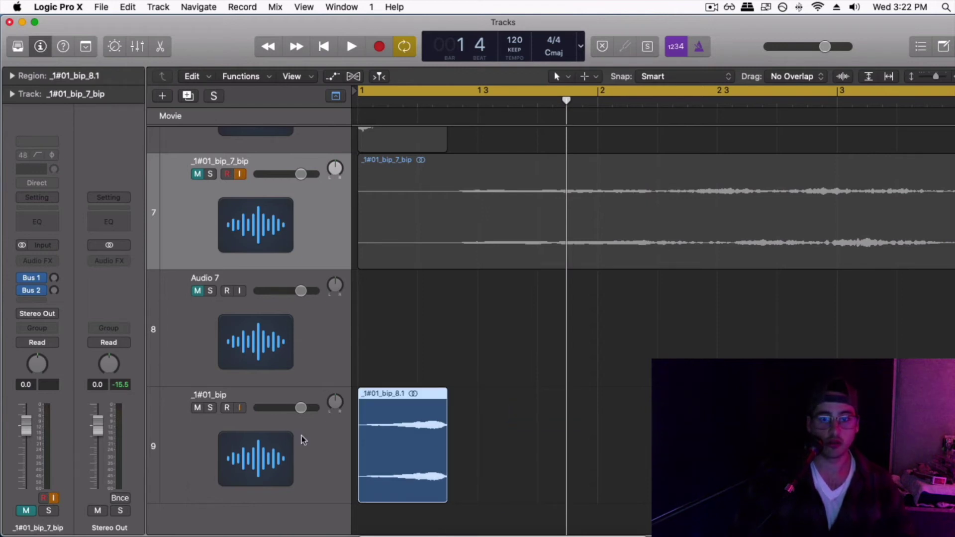
# Insert the MannyM Distortion plug-in on track 9 and play back the trimmed region.
pyautogui.click(58, 261)
pyautogui.moveTo(90, 498)
pyautogui.moveTo(208, 523)
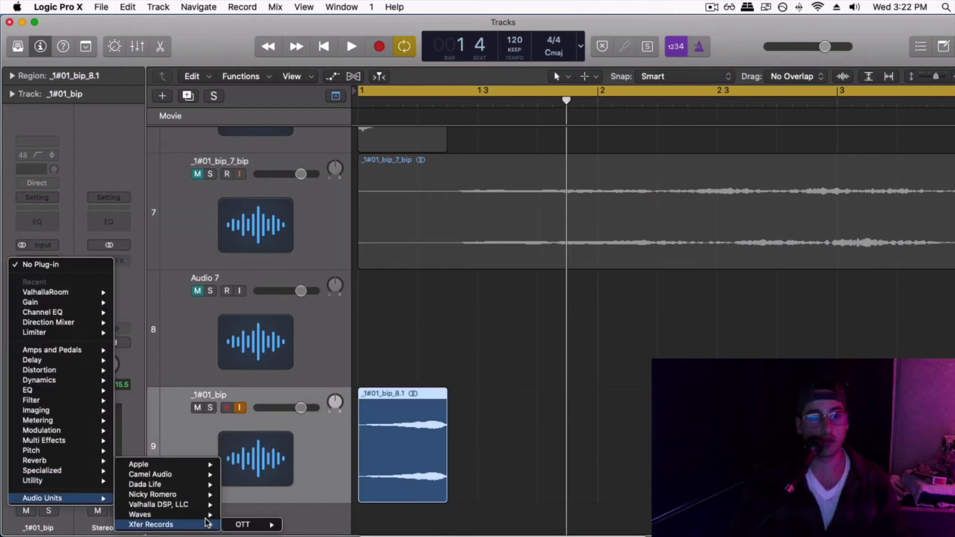
pyautogui.click(328, 527)
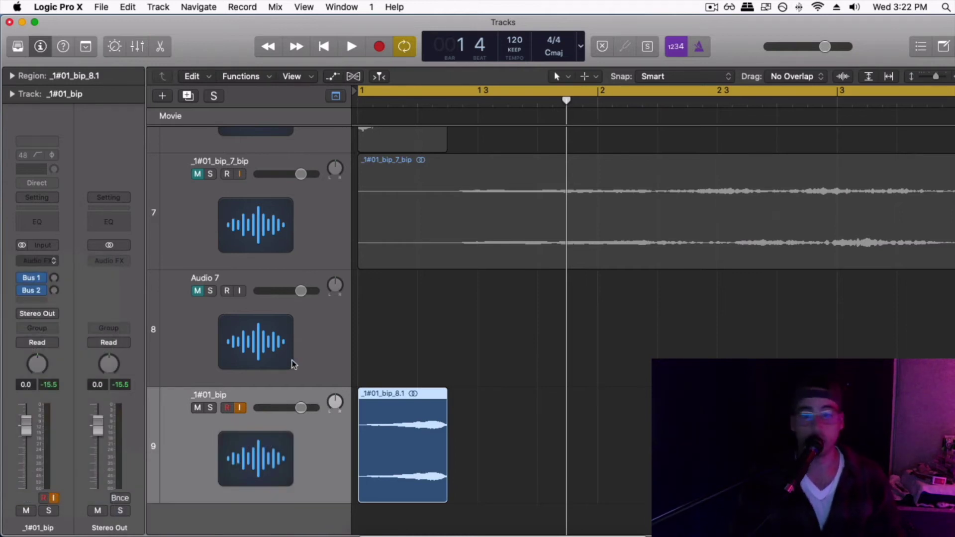
pyautogui.press('space')
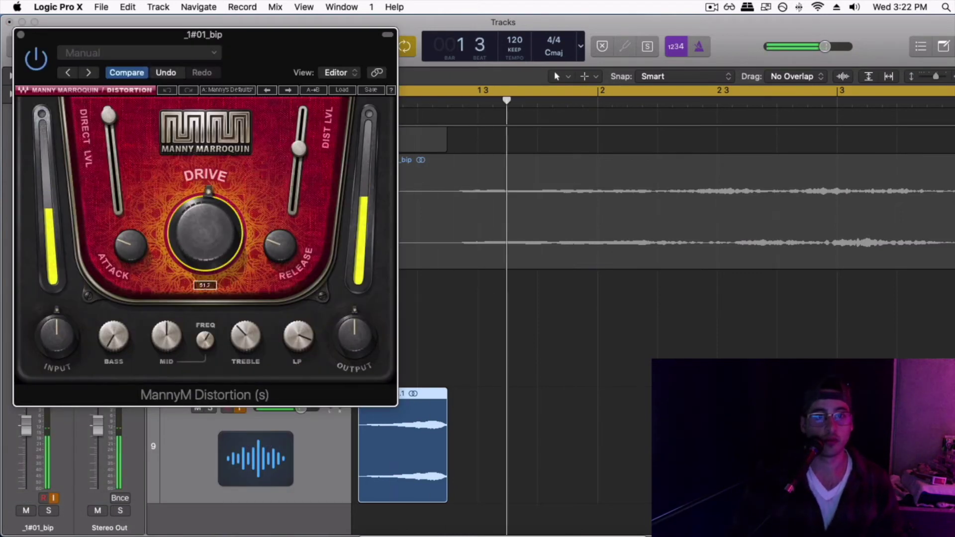
# Raise the distortion level slightly and turn up the bass in MannyM Distortion, closing the plug-in window.
pyautogui.moveTo(298, 148)
pyautogui.mouseDown()
pyautogui.moveTo(301, 129)
pyautogui.moveTo(299, 145)
pyautogui.mouseUp()
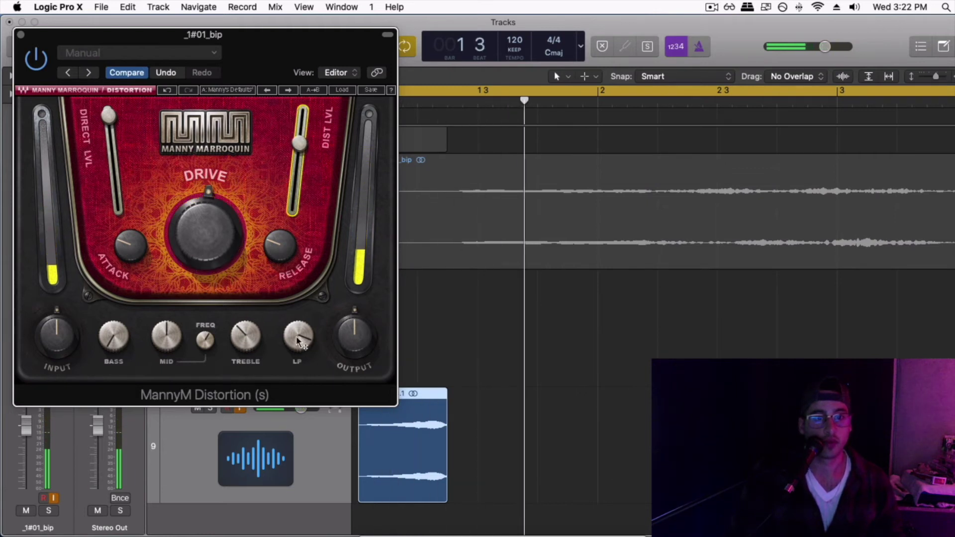
pyautogui.moveTo(105, 334); pyautogui.dragTo(108, 288)
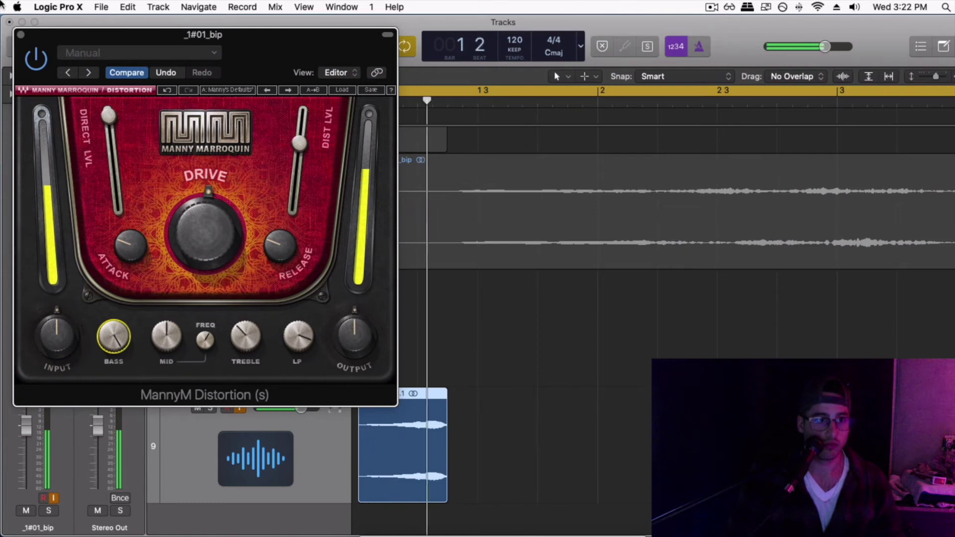
pyautogui.click(21, 35)
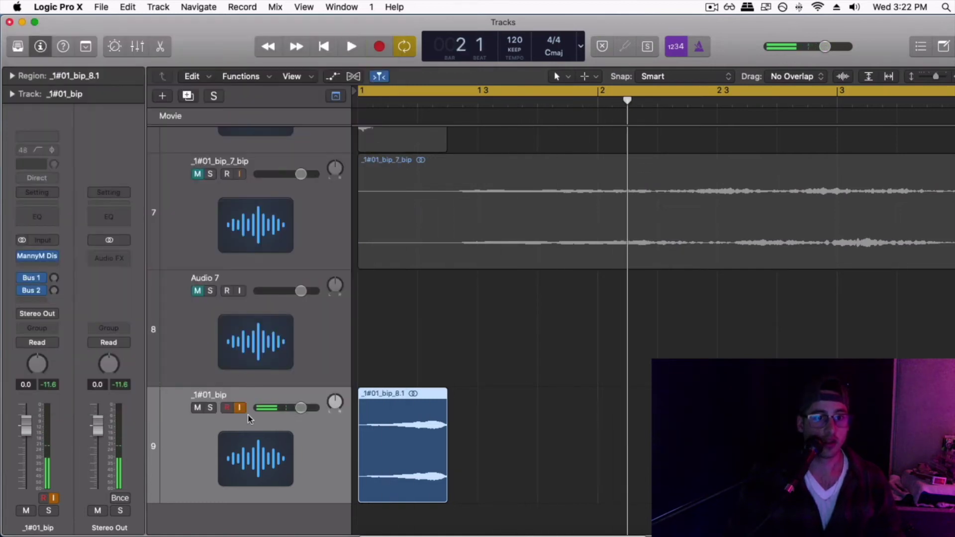
# Add a Channel EQ to track 9 with a 49 Hz low cut, an -11.5 dB dip at 640 Hz and a 1300 Hz high cut.
pyautogui.click(42, 215)
pyautogui.moveTo(490, 219); pyautogui.dragTo(303, 230)
pyautogui.moveTo(209, 184); pyautogui.dragTo(284, 225)
pyautogui.moveTo(280, 190); pyautogui.dragTo(304, 191)
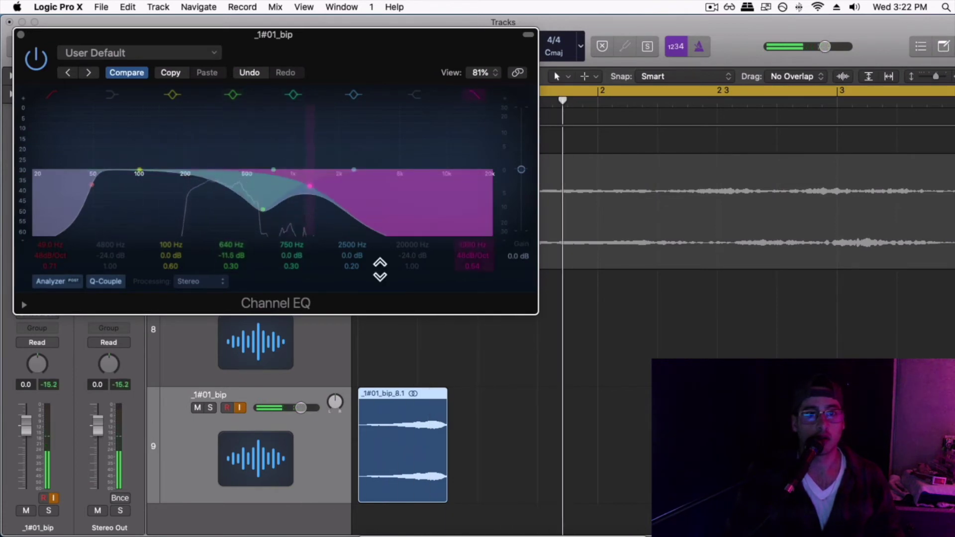
pyautogui.press('space')
pyautogui.press('space')
# Try time-stretching the track 9 region to three beats, listen to it, and undo the stretch.
pyautogui.moveTo(447, 498); pyautogui.dragTo(536, 490)
pyautogui.press('space')
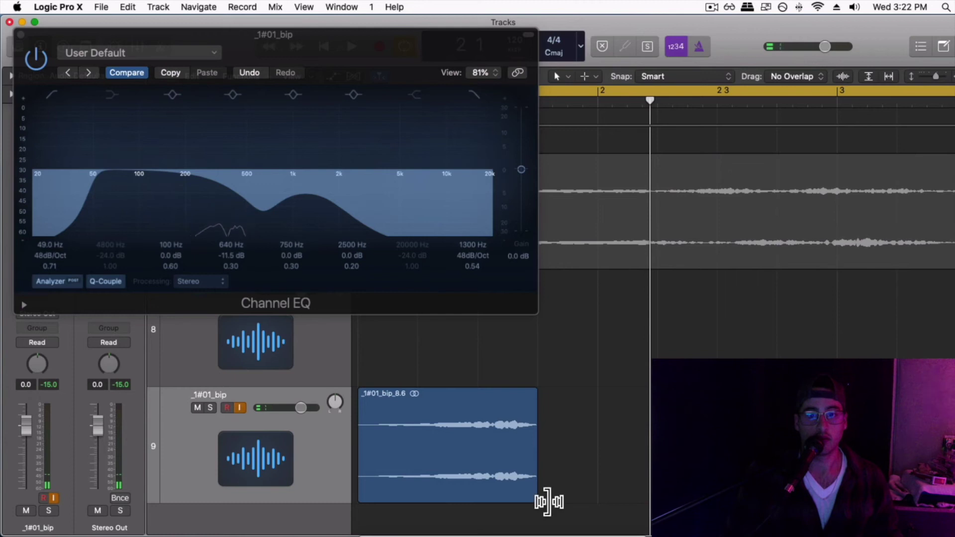
pyautogui.moveTo(544, 501)
pyautogui.mouseDown()
pyautogui.moveTo(478, 499)
pyautogui.moveTo(547, 499)
pyautogui.mouseUp()
pyautogui.press('space')
pyautogui.press('space')
pyautogui.press('space')
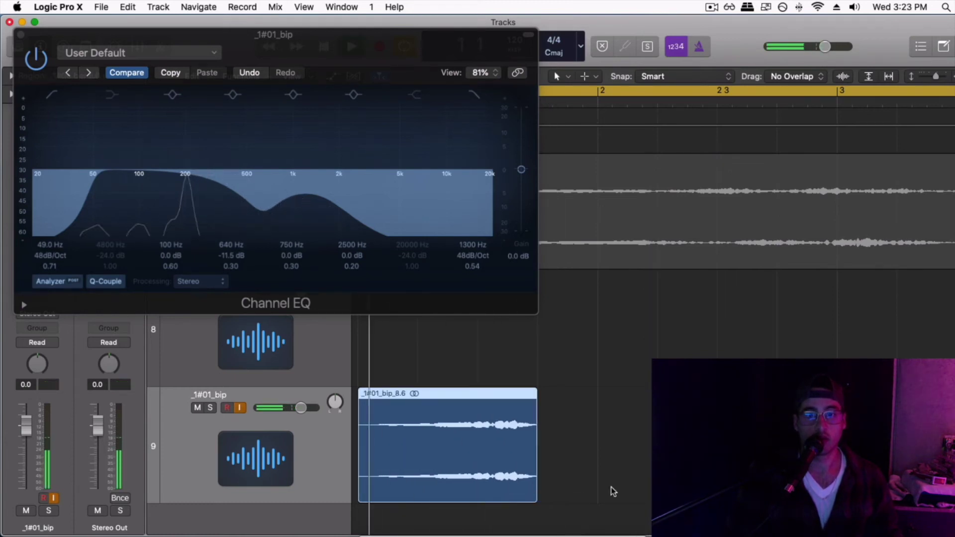
pyautogui.press('space')
pyautogui.press('super+z')
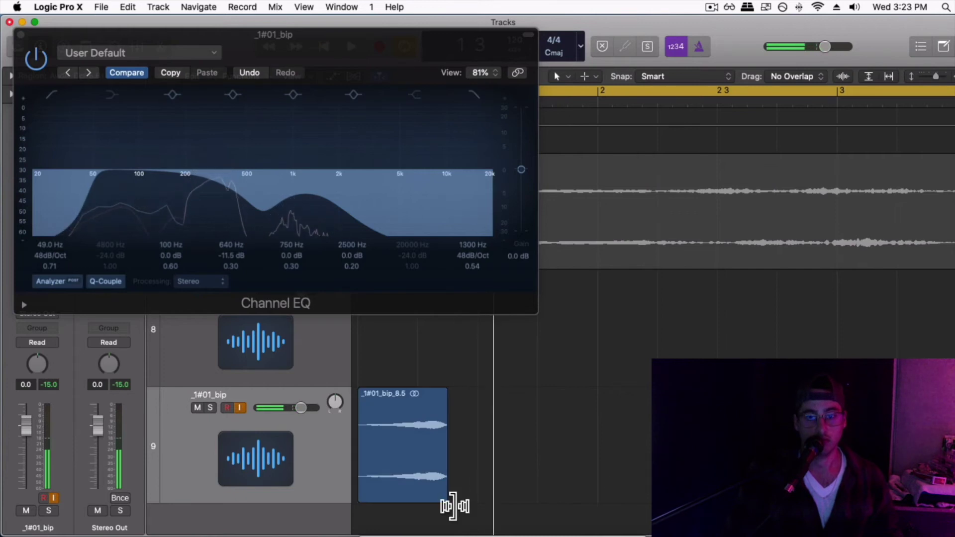
# Try time-stretching the track 9 region to two and a half beats, audition it, and undo the stretch.
pyautogui.moveTo(453, 506); pyautogui.dragTo(512, 501)
pyautogui.press('space')
pyautogui.press('space')
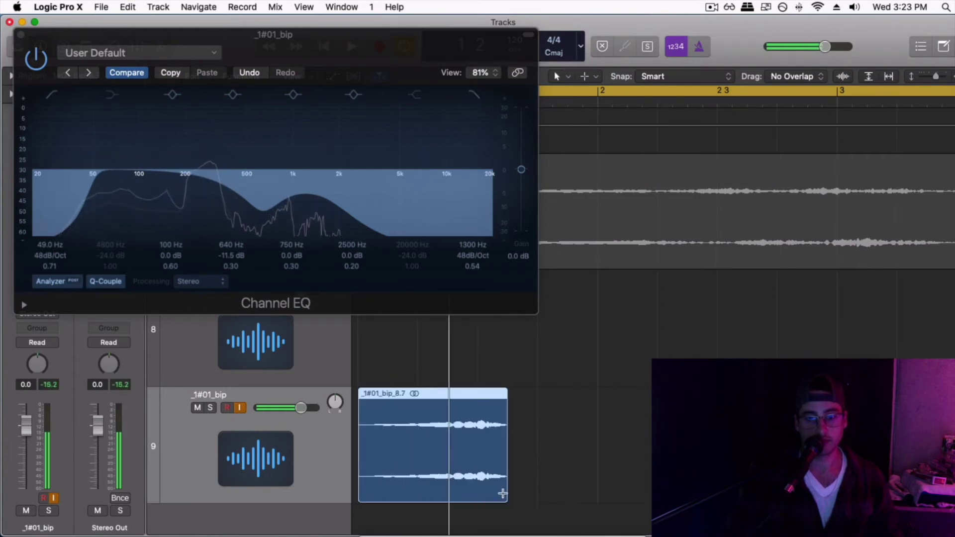
pyautogui.press('super+z')
# Time-stretch the track 9 region to two beats, ending at beat 3 of bar 1, and play it back.
pyautogui.moveTo(453, 502); pyautogui.dragTo(476, 493)
pyautogui.press('space')
# Move the Channel EQ's dip to 270 Hz at -10.0 dB while listening, and close the EQ window.
pyautogui.click(246, 194)
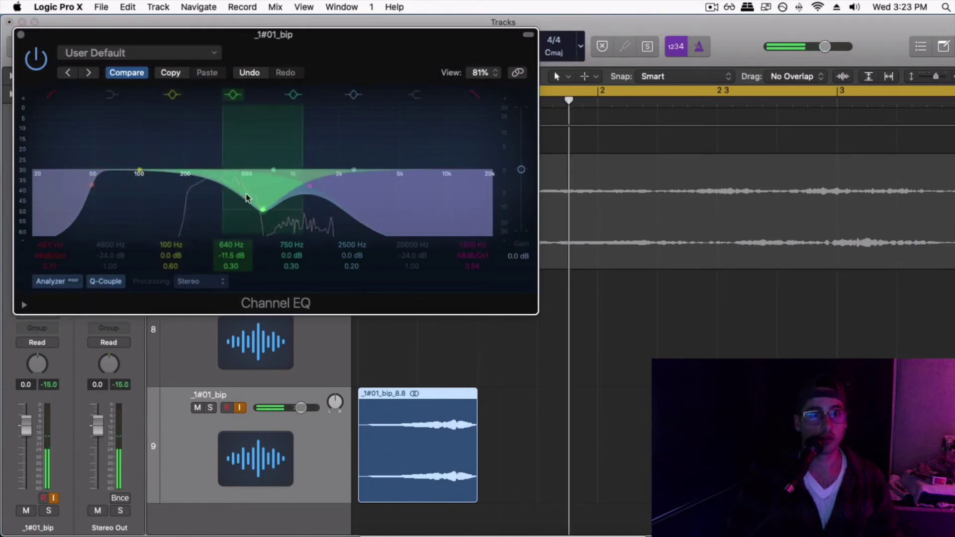
pyautogui.moveTo(246, 196); pyautogui.dragTo(192, 192)
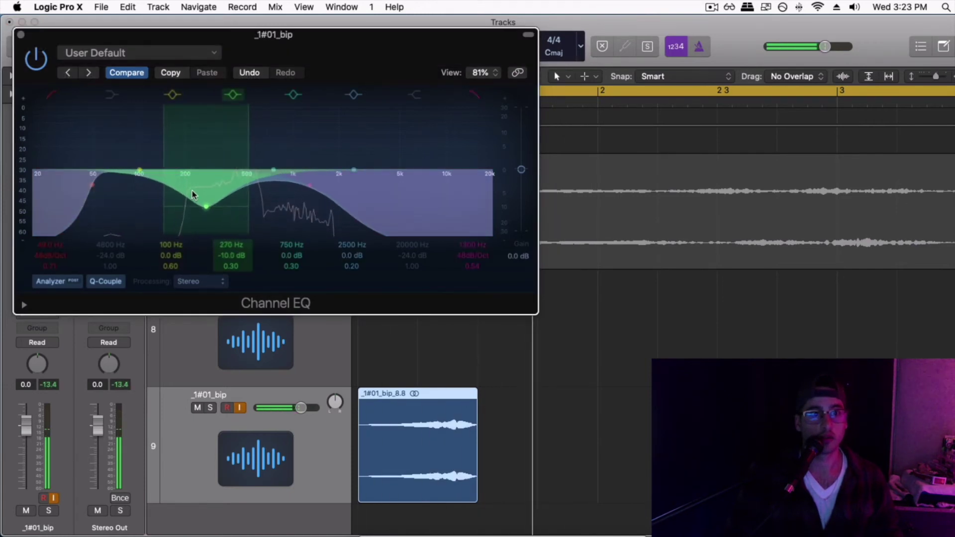
pyautogui.press('space')
pyautogui.click(21, 34)
pyautogui.press('space')
pyautogui.press('space')
# Bounce the stretched track 9 region in place and delete the source region.
pyautogui.click(567, 461)
pyautogui.click(405, 447)
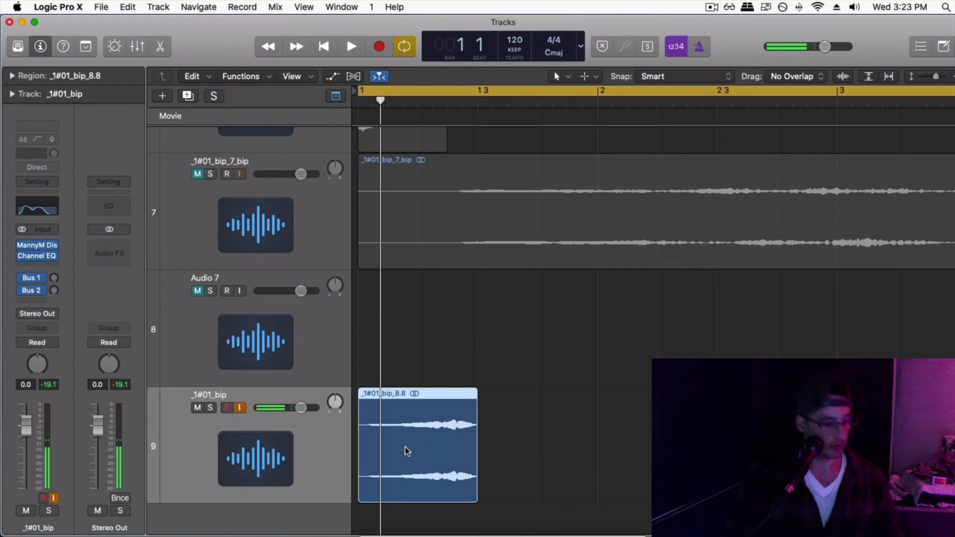
pyautogui.hotkey('ctrl', 'b')
pyautogui.press('Return')
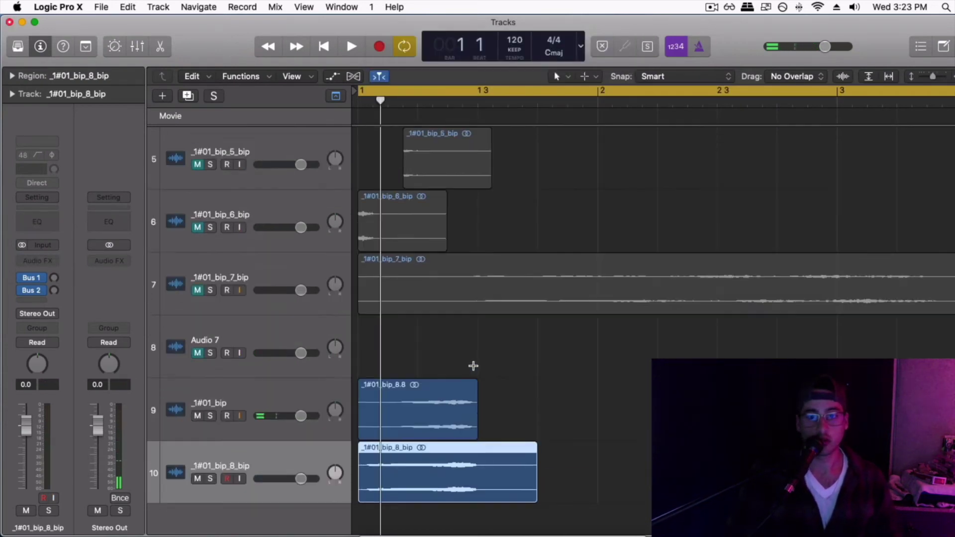
pyautogui.click(433, 398)
pyautogui.press('Delete')
# Delete the two empty tracks, _1#01_bip and Audio 7, above the newly bounced track.
pyautogui.click(258, 404)
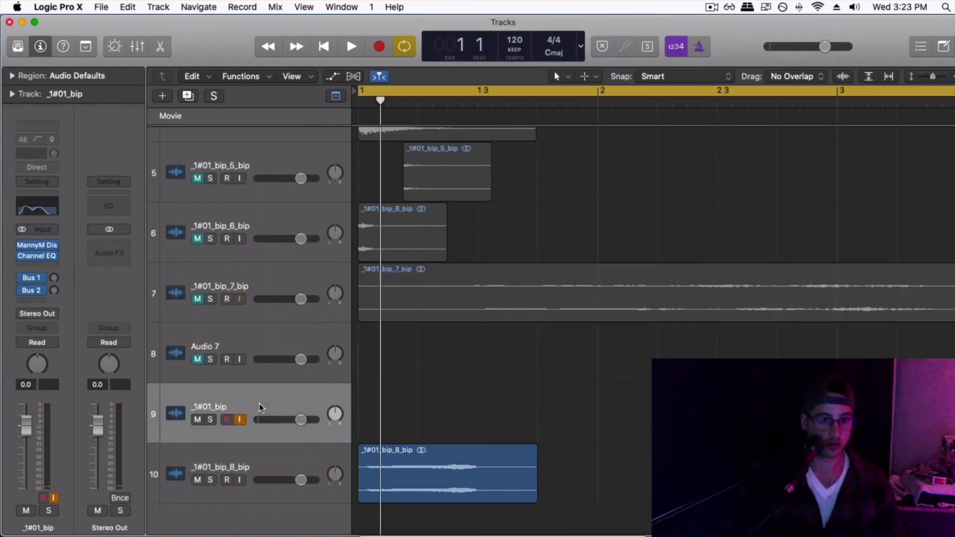
pyautogui.press('super+Delete')
pyautogui.click(252, 398)
pyautogui.press('super+Delete')
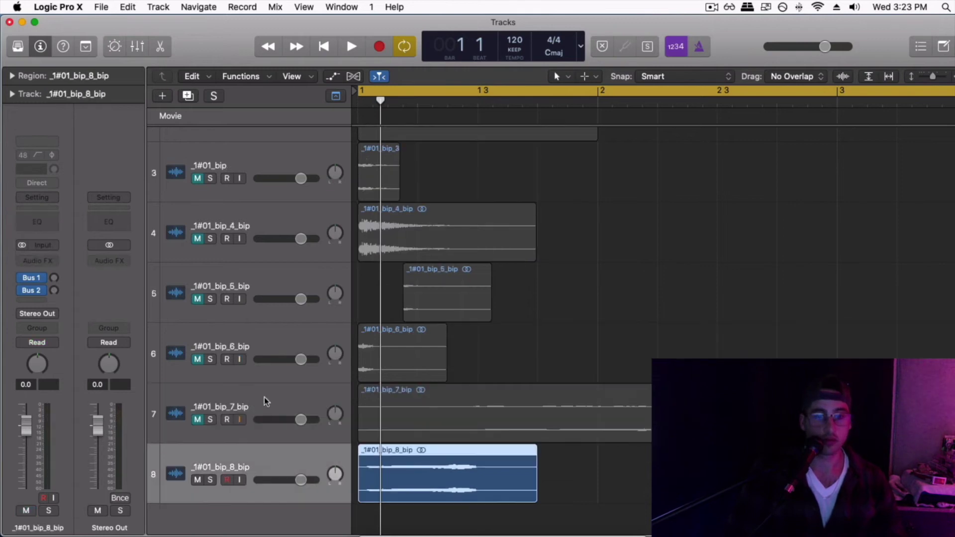
# Cut the silent tail off the bounced region on track 8, keeping about two beats.
pyautogui.press('z')
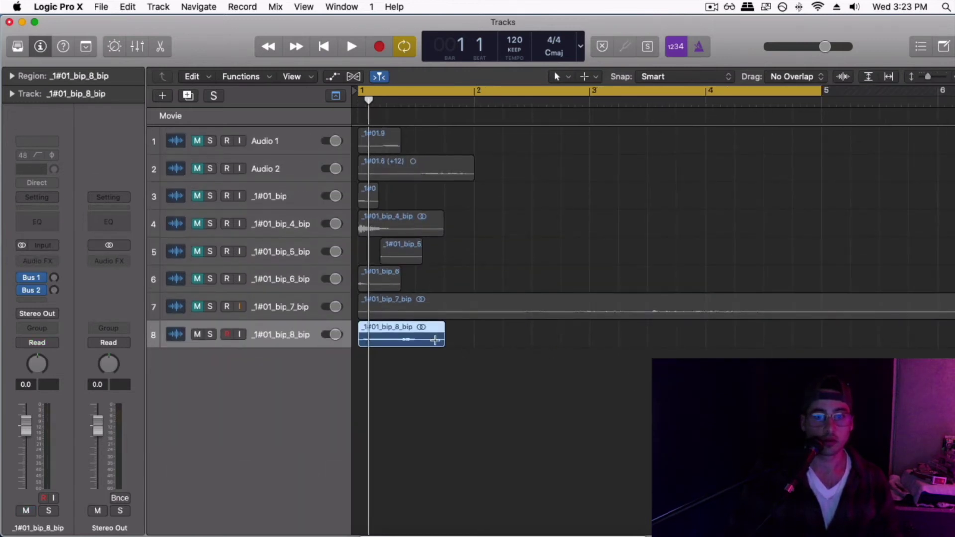
pyautogui.moveTo(417, 326); pyautogui.dragTo(469, 339)
pyautogui.press('Delete')
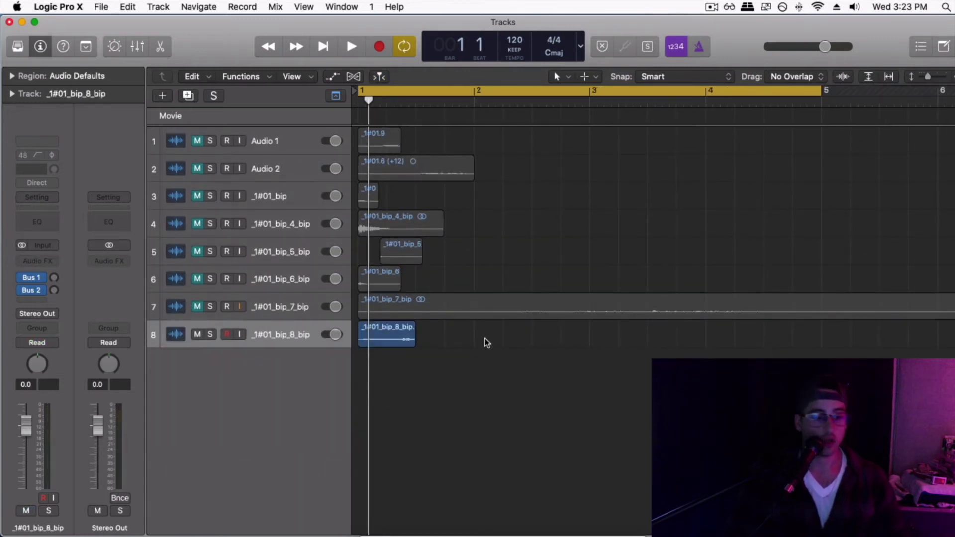
# Create a track with duplicate settings beneath Audio 1 and copy the Audio 1 region onto it.
pyautogui.click(256, 130)
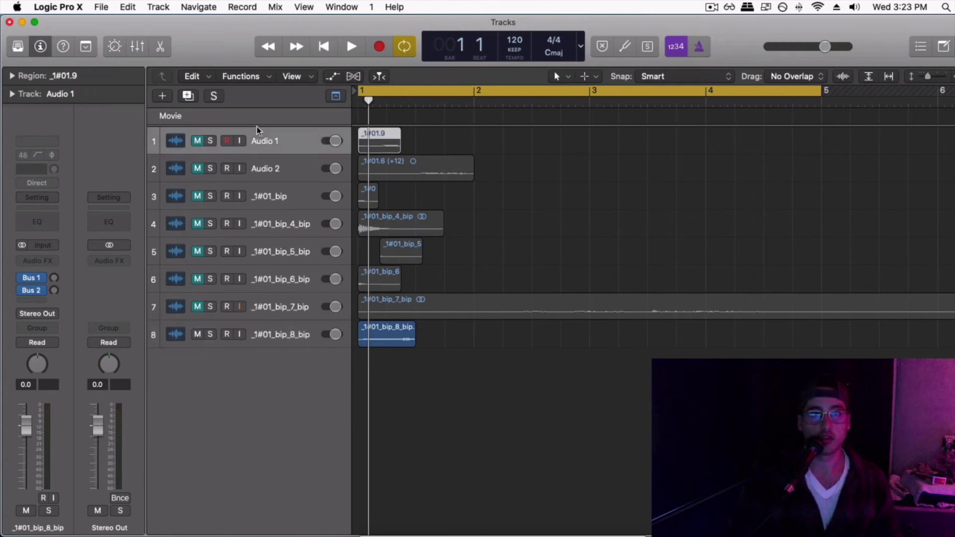
pyautogui.click(188, 96)
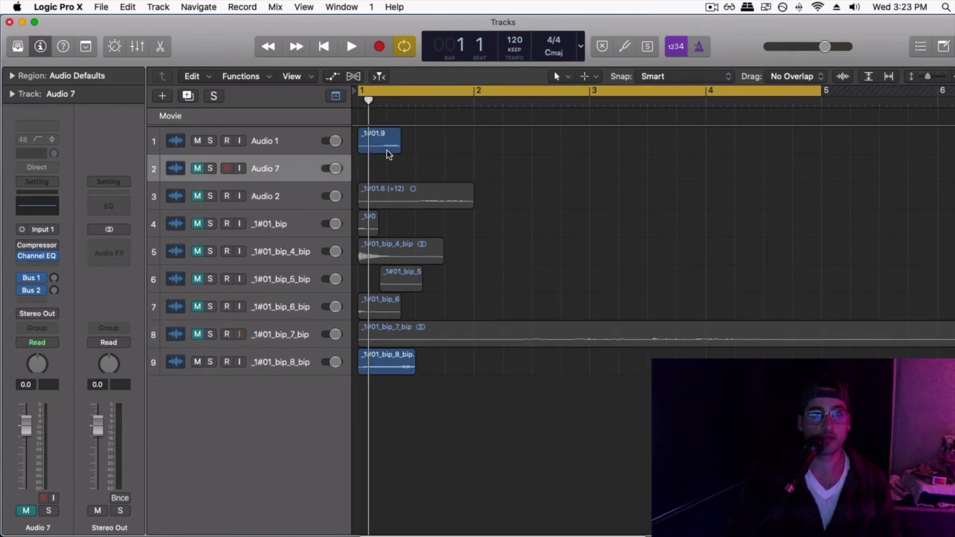
pyautogui.moveTo(386, 150); pyautogui.dragTo(383, 164)
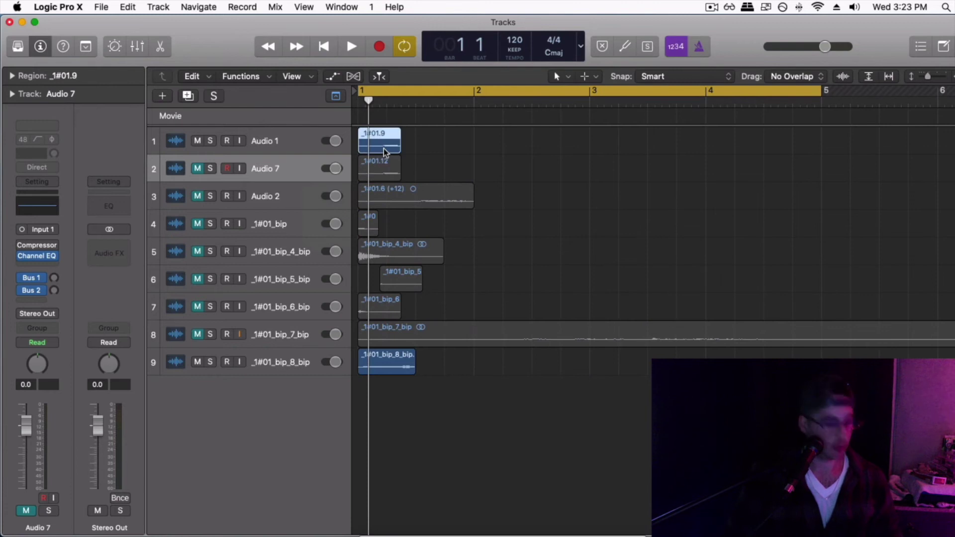
# Bounce the Audio 1 region in place and delete the Audio 7 track together with its copied region.
pyautogui.hotkey('ctrl', 'b')
pyautogui.press('Return')
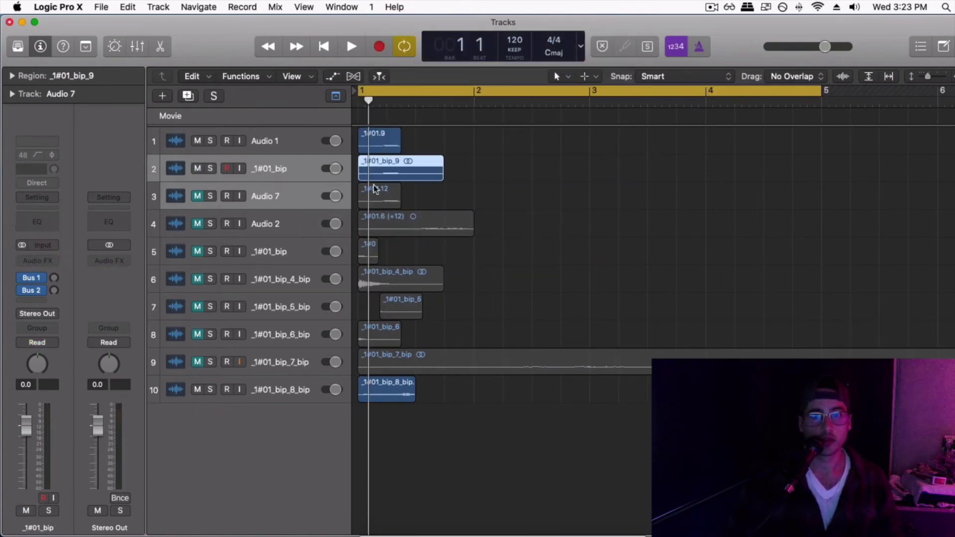
pyautogui.click(375, 191)
pyautogui.click(321, 193)
pyautogui.press('super+BackSpace')
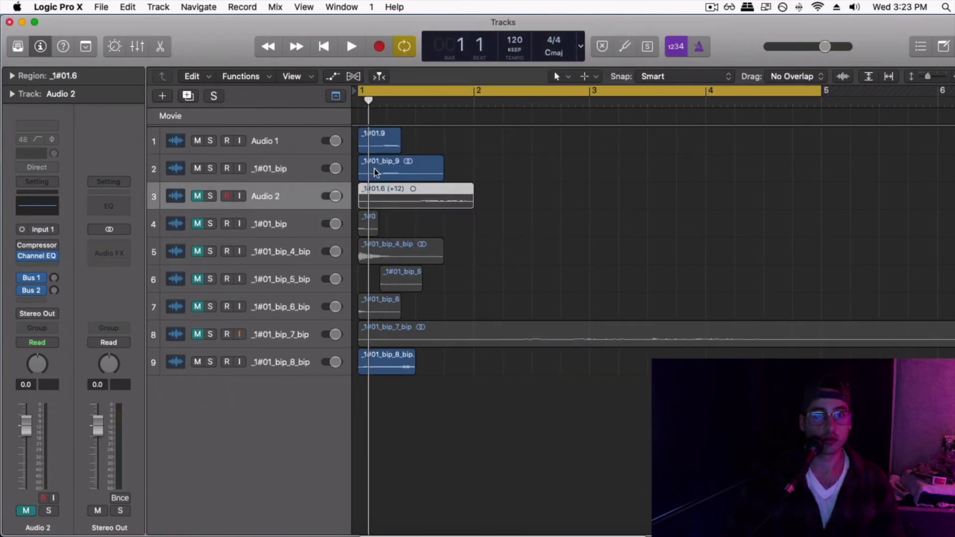
# Try moving the Audio 2 track to the end of the track list, play back, and undo the move.
pyautogui.click(382, 169)
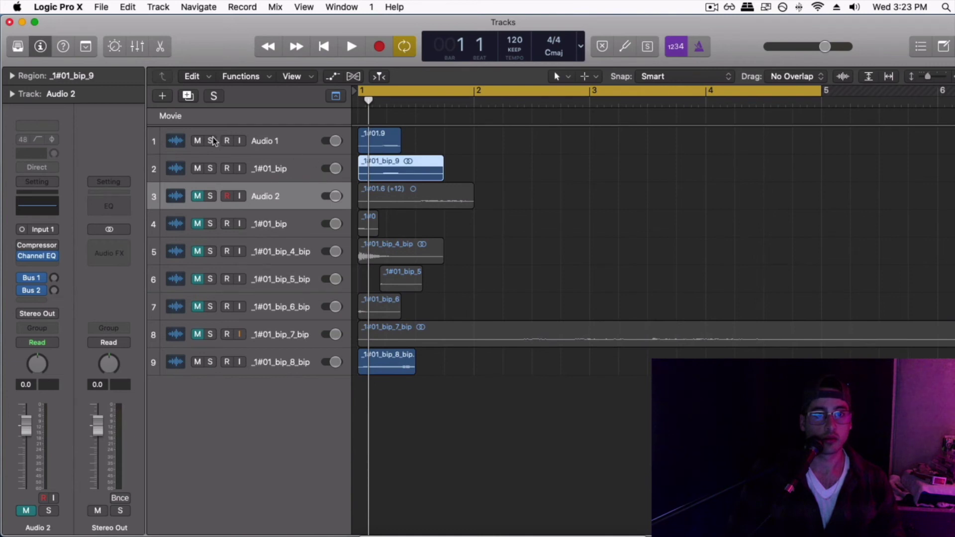
pyautogui.moveTo(306, 184); pyautogui.dragTo(305, 455)
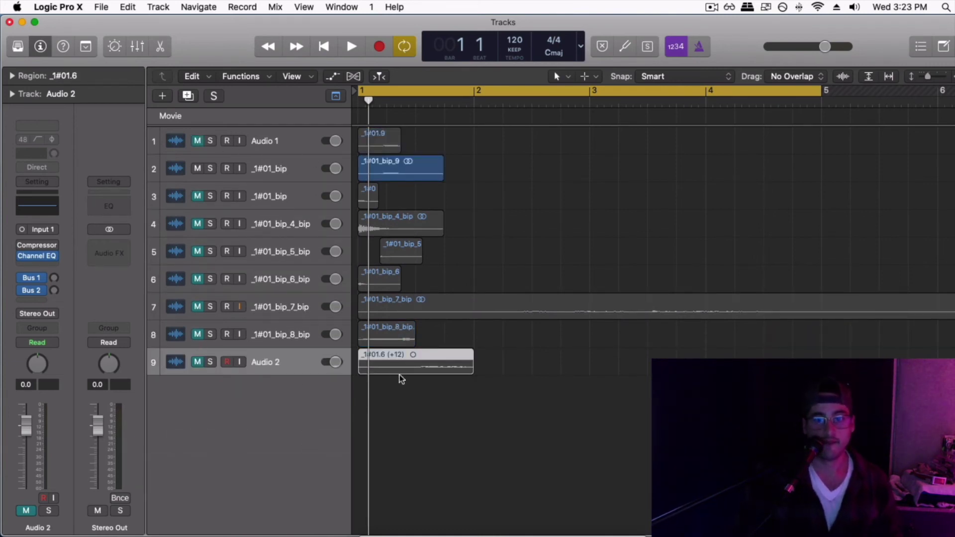
pyautogui.press('space')
pyautogui.press('super+z')
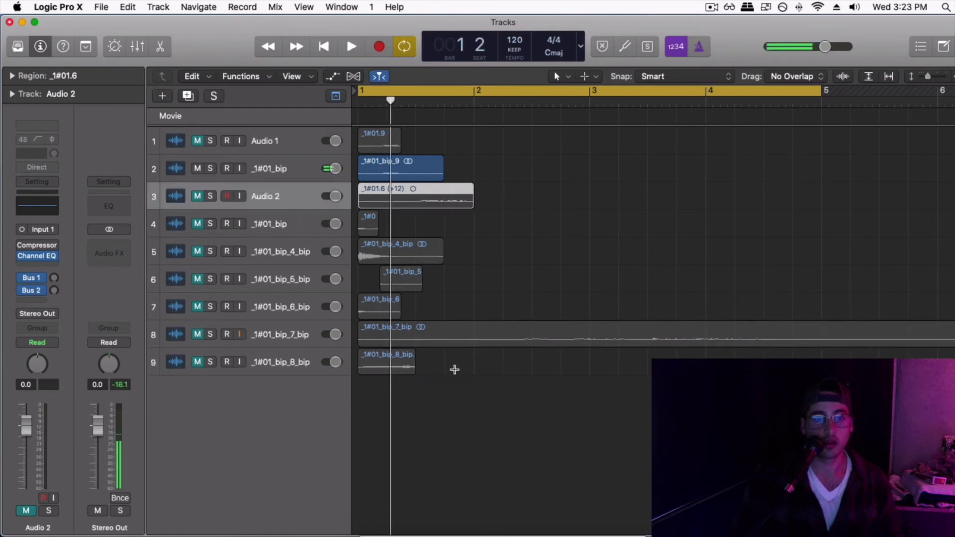
pyautogui.press('super+z')
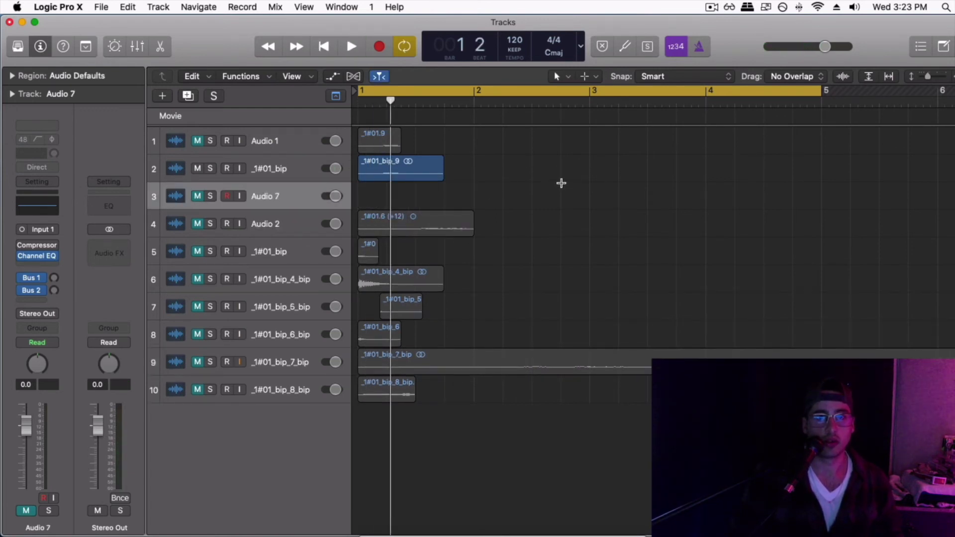
pyautogui.press('super+z')
# Move the newly bounced _1#01_bip track to the end of the track list and play it back.
pyautogui.moveTo(276, 170); pyautogui.dragTo(239, 413)
pyautogui.press('space')
pyautogui.press('super+Down')
pyautogui.press('space')
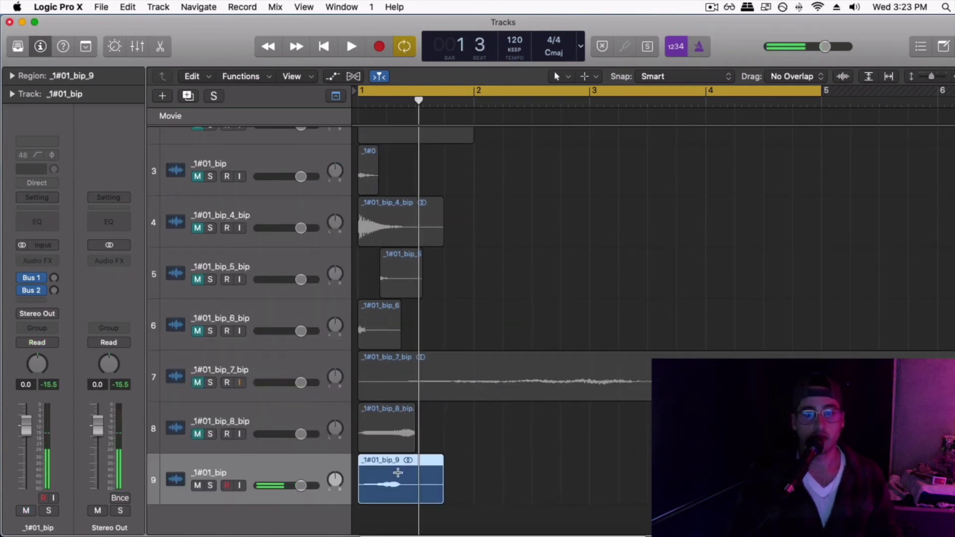
# Remove the tail of the track 9 region and shorten its end slightly to about one and a half beats.
pyautogui.moveTo(404, 465); pyautogui.dragTo(498, 480)
pyautogui.press('Delete')
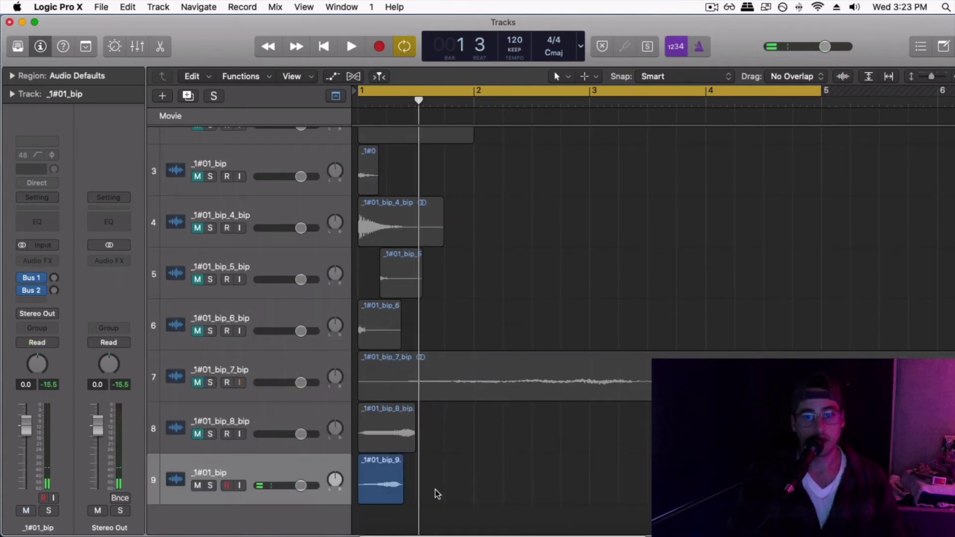
pyautogui.moveTo(405, 493); pyautogui.dragTo(401, 490)
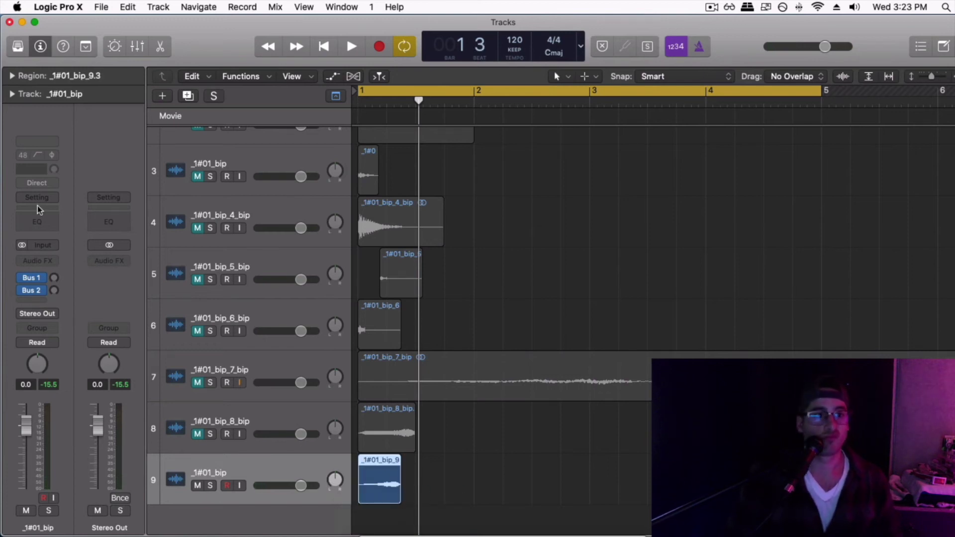
# Add a Channel EQ to track 9 and, during playback, sweep its low cut to about 150 Hz and high cut to about 485 Hz.
pyautogui.doubleClick(37, 225)
pyautogui.moveTo(115, 194); pyautogui.dragTo(284, 196)
pyautogui.press('space')
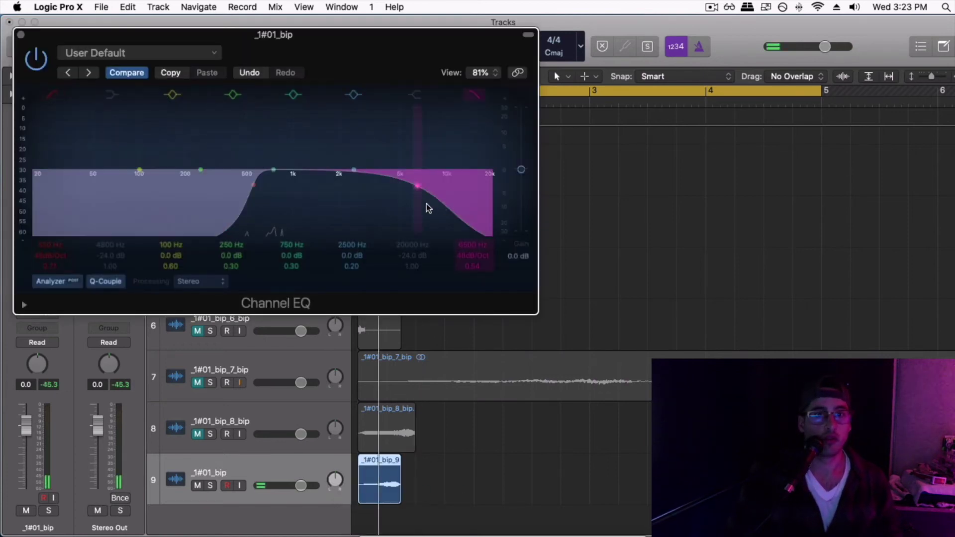
pyautogui.moveTo(426, 202); pyautogui.dragTo(167, 170)
pyautogui.moveTo(266, 187); pyautogui.dragTo(220, 169)
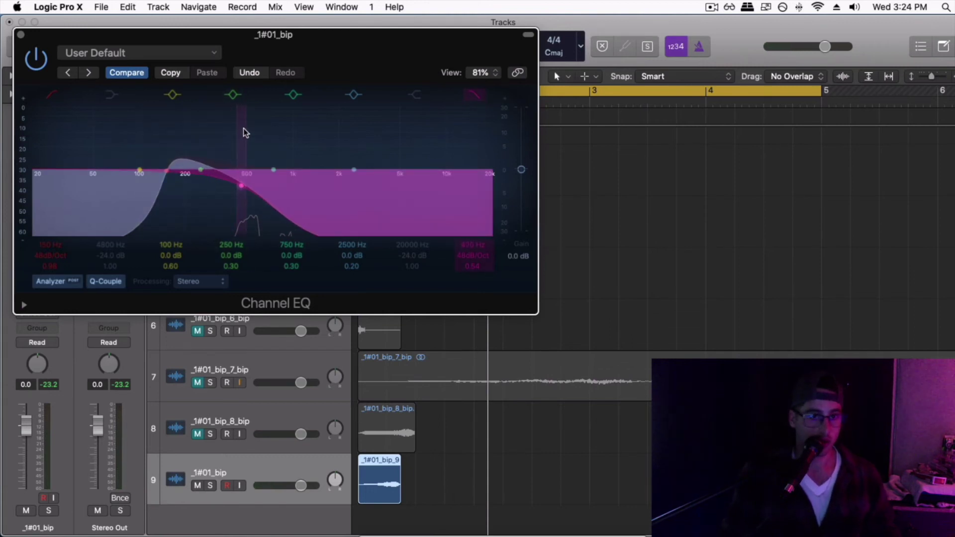
pyautogui.moveTo(236, 187); pyautogui.dragTo(241, 185)
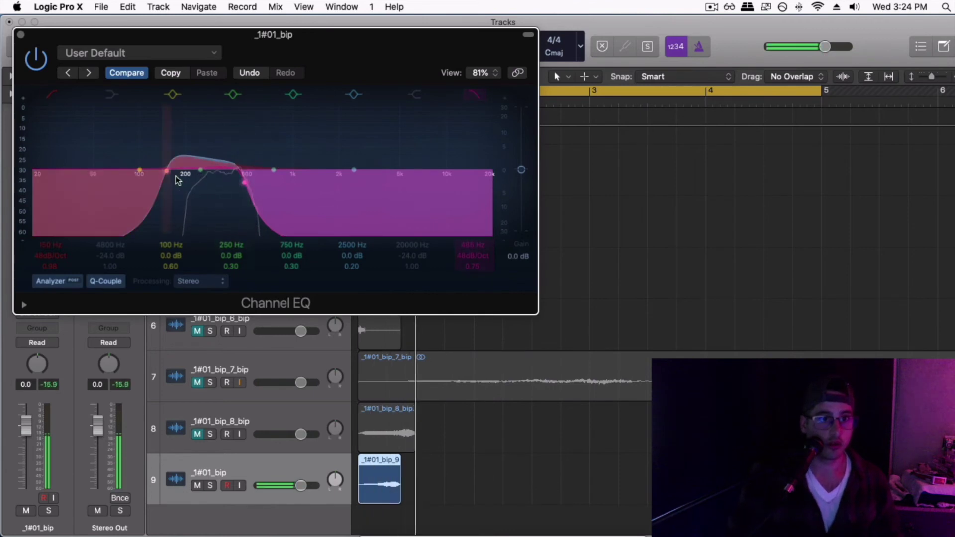
# Narrow the EQ to a band between about 1400 and 2600 Hz, boosted 7.5 dB at 1820 Hz.
pyautogui.moveTo(174, 175); pyautogui.dragTo(390, 179)
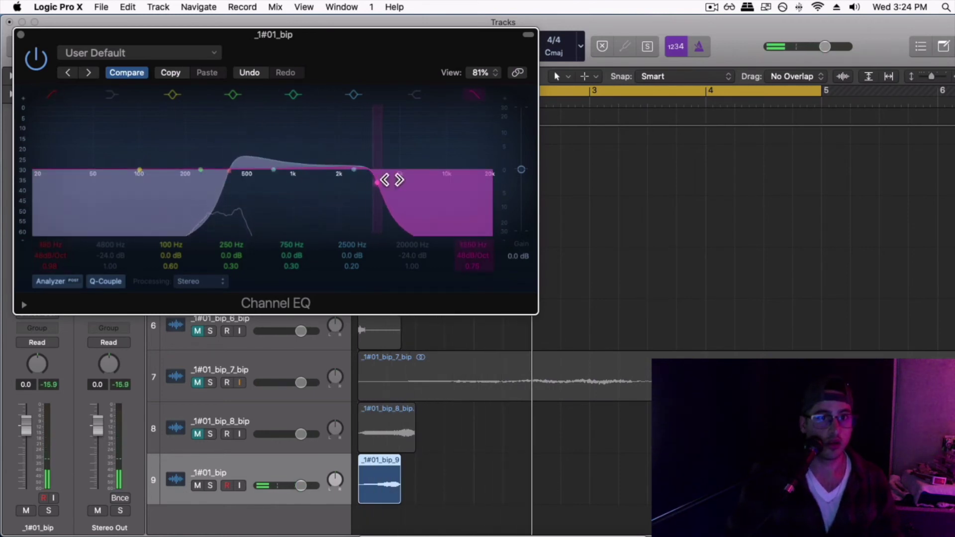
pyautogui.moveTo(366, 147); pyautogui.dragTo(347, 99)
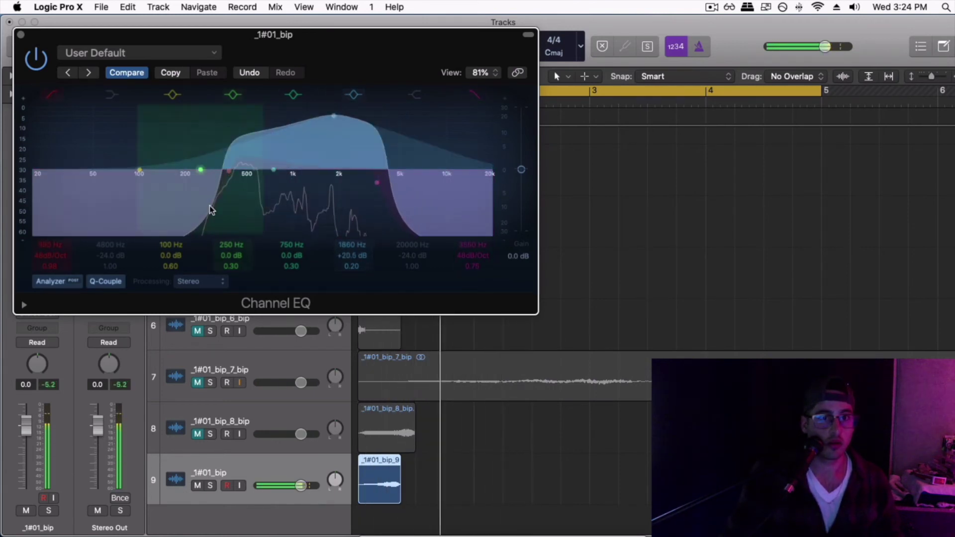
pyautogui.moveTo(230, 202); pyautogui.dragTo(318, 199)
pyautogui.moveTo(377, 201); pyautogui.dragTo(362, 205)
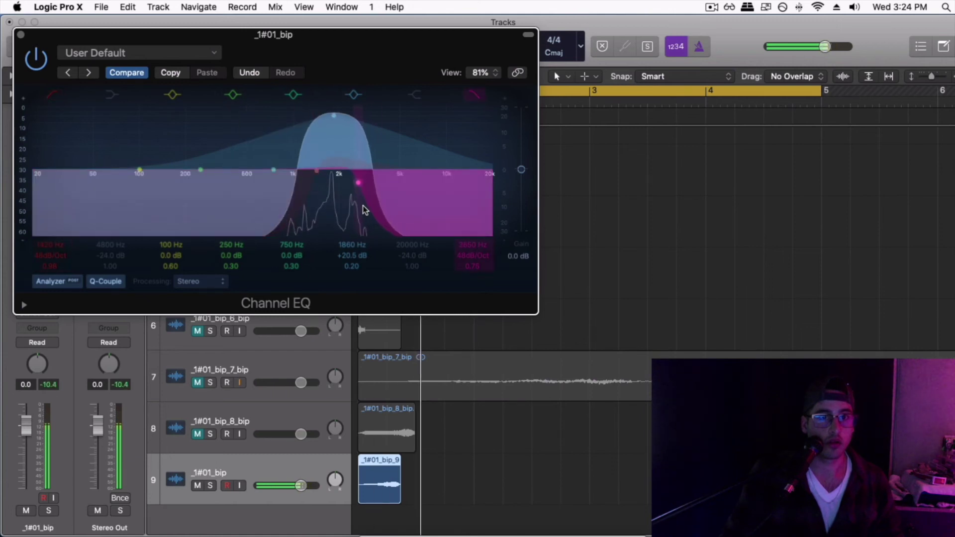
pyautogui.moveTo(345, 138); pyautogui.dragTo(343, 170)
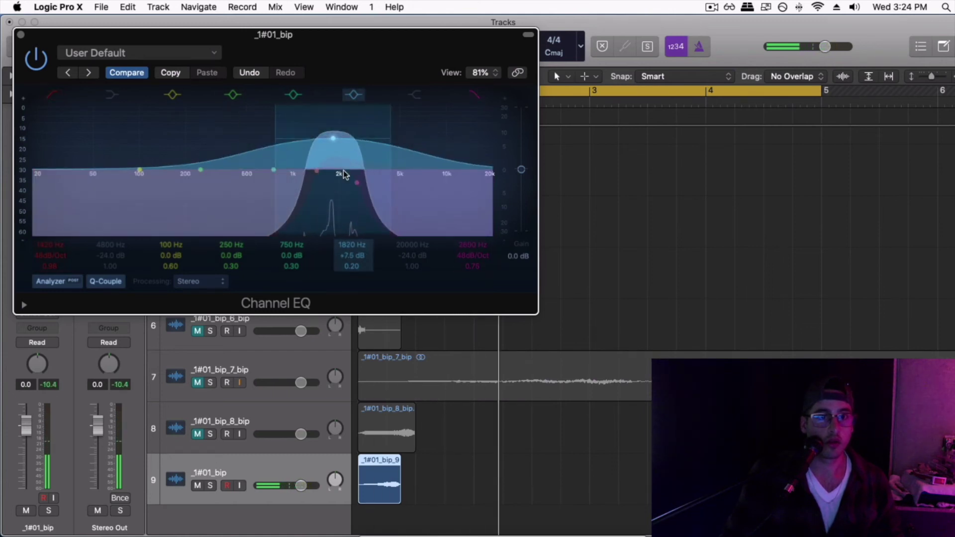
pyautogui.click(21, 36)
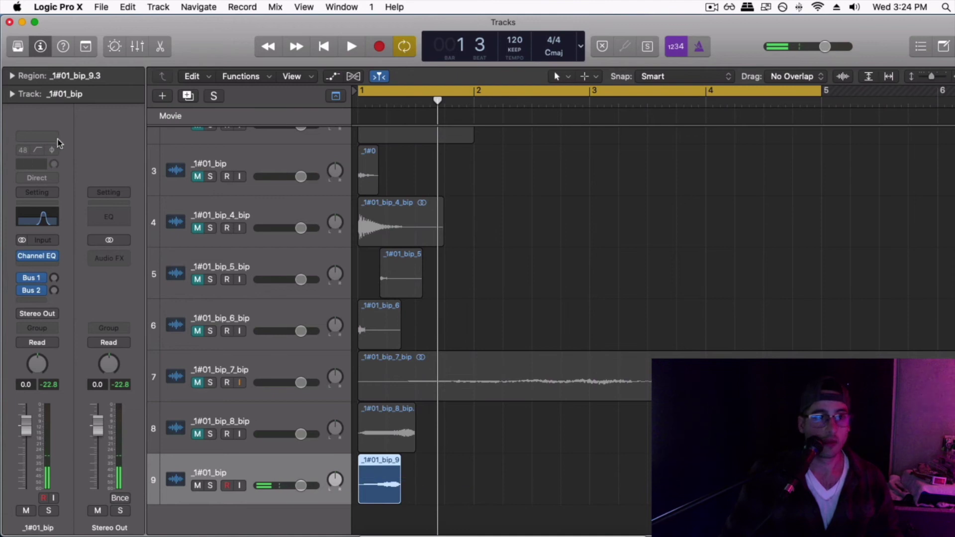
# Play back the equalized track 9 region and bounce it in place to a new track.
pyautogui.click(26, 75)
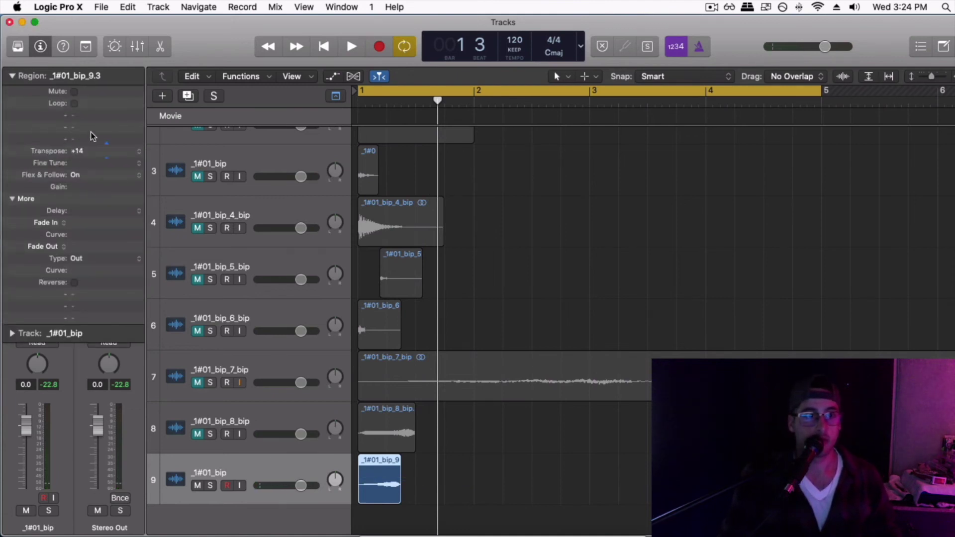
pyautogui.press('space')
pyautogui.press('space')
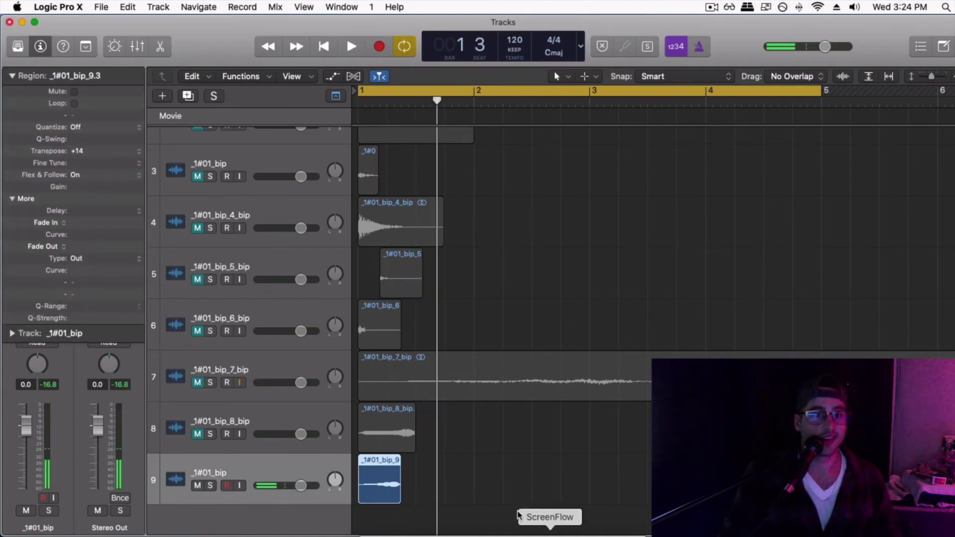
pyautogui.hotkey('ctrl', 'b')
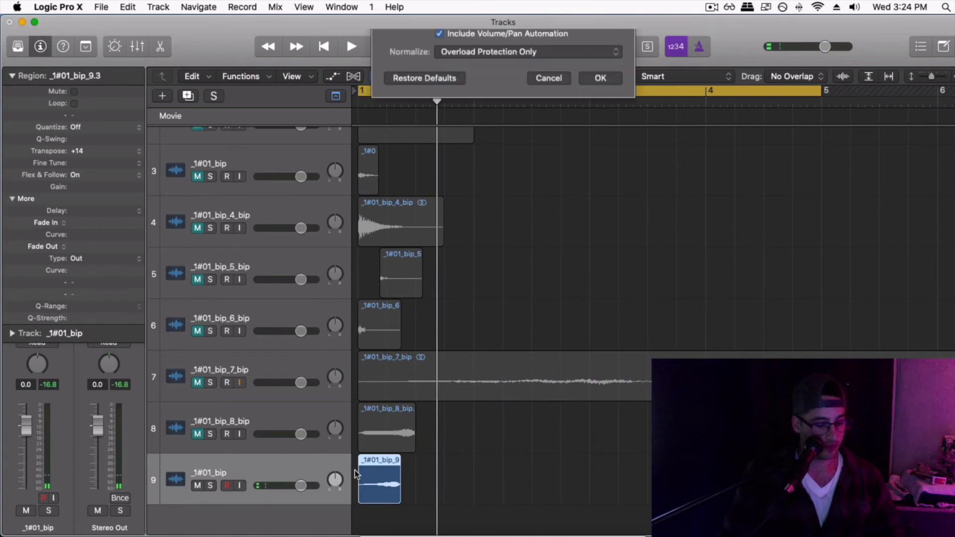
pyautogui.press('Return')
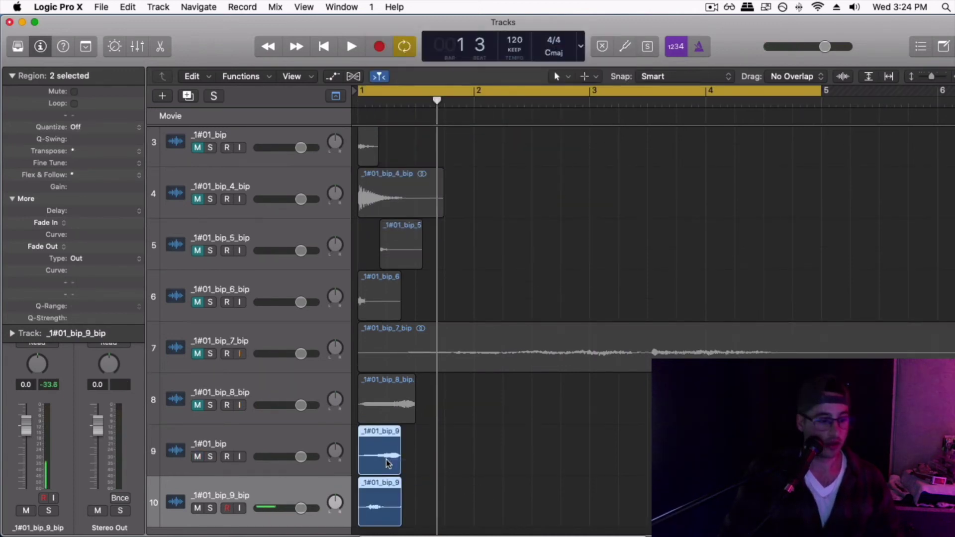
# Delete the original track 9 region and its track, keeping the bounced copy.
pyautogui.click(479, 454)
pyautogui.click(379, 441)
pyautogui.press('BackSpace')
pyautogui.click(330, 443)
pyautogui.press('BackSpace')
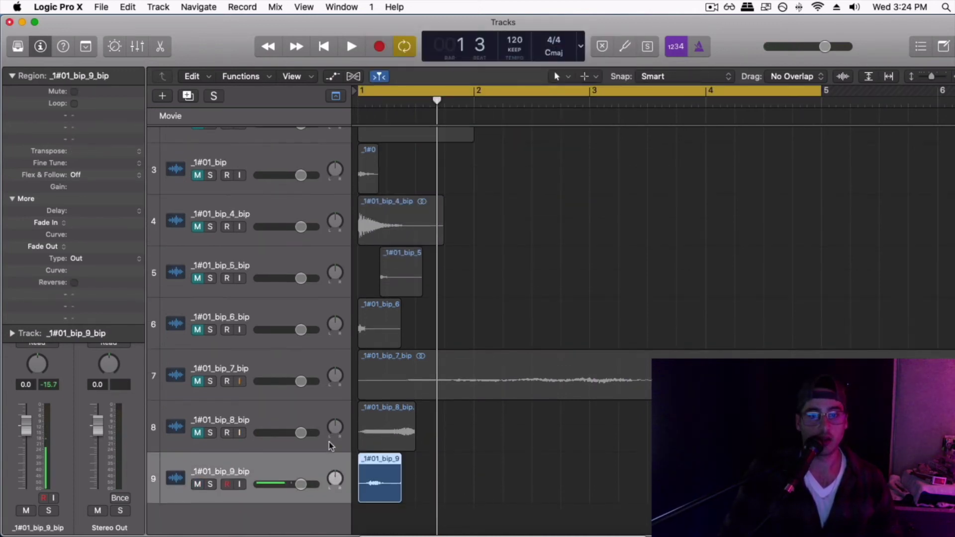
# Solo the Audio 1 track, bounce its region in place to a new track, and turn the solo off.
pyautogui.scroll(5, 332, 443)
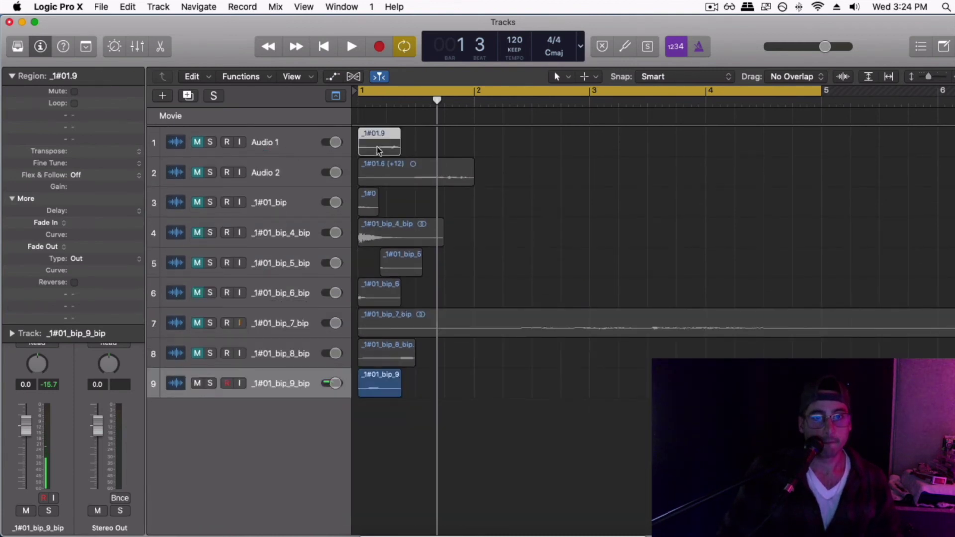
pyautogui.click(209, 143)
pyautogui.hotkey('ctrl', 'b')
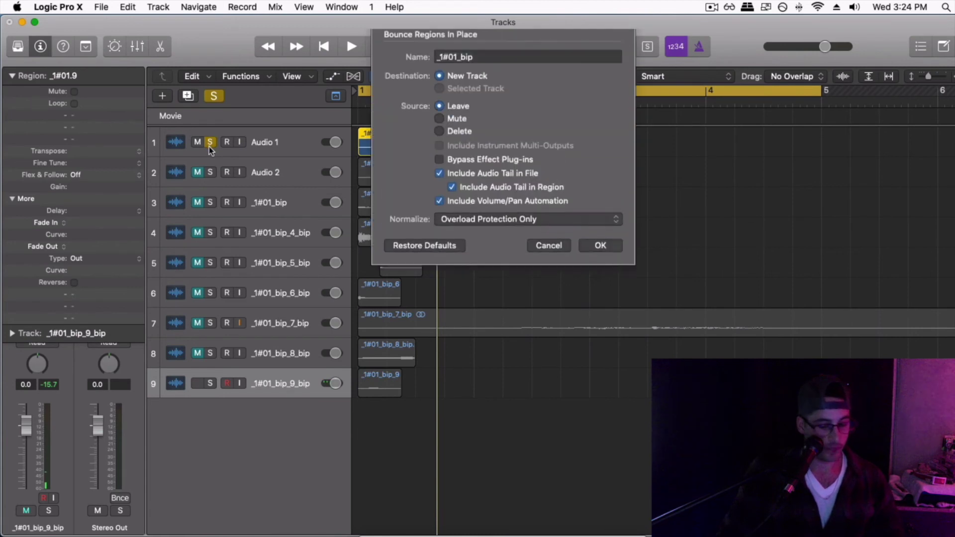
pyautogui.press('Return')
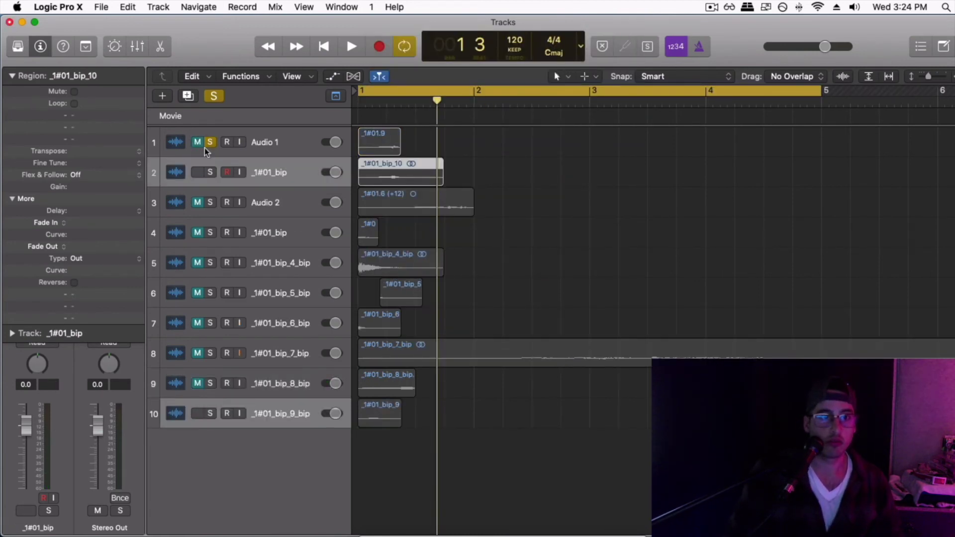
pyautogui.click(209, 144)
# Move the new _1#01_bip track and the _1#01_bip_9_bip track together to the end of the track list.
pyautogui.moveTo(279, 172); pyautogui.dragTo(281, 286)
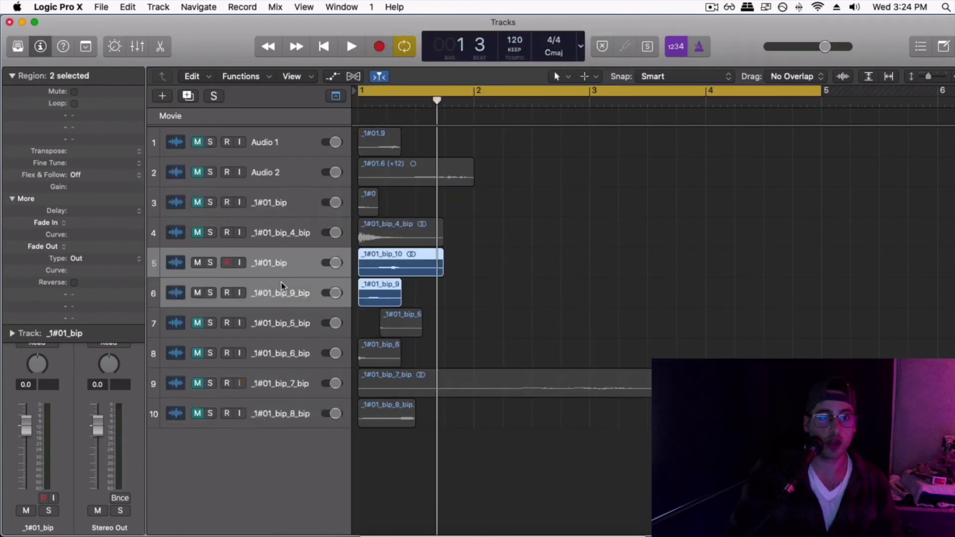
pyautogui.click(446, 329)
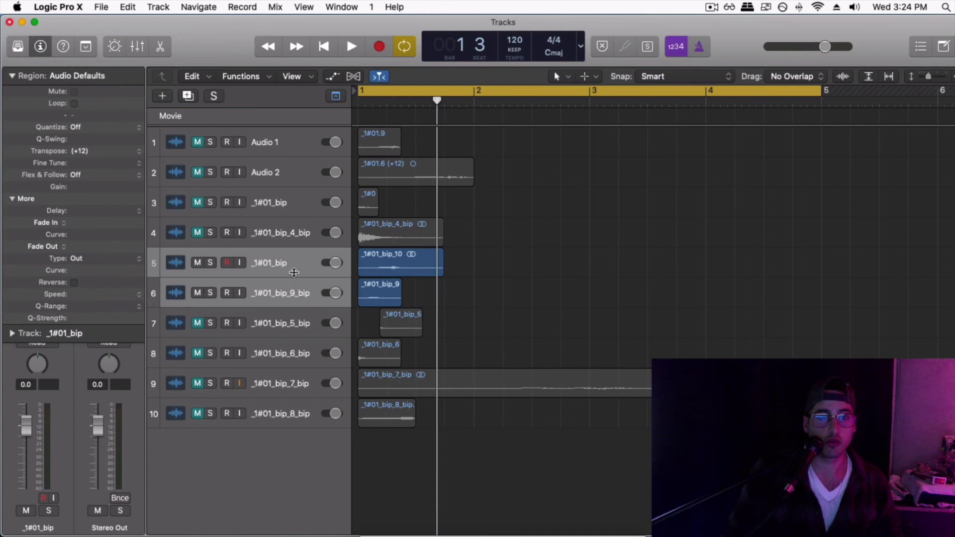
pyautogui.moveTo(294, 273); pyautogui.dragTo(269, 475)
pyautogui.press('super+Right')
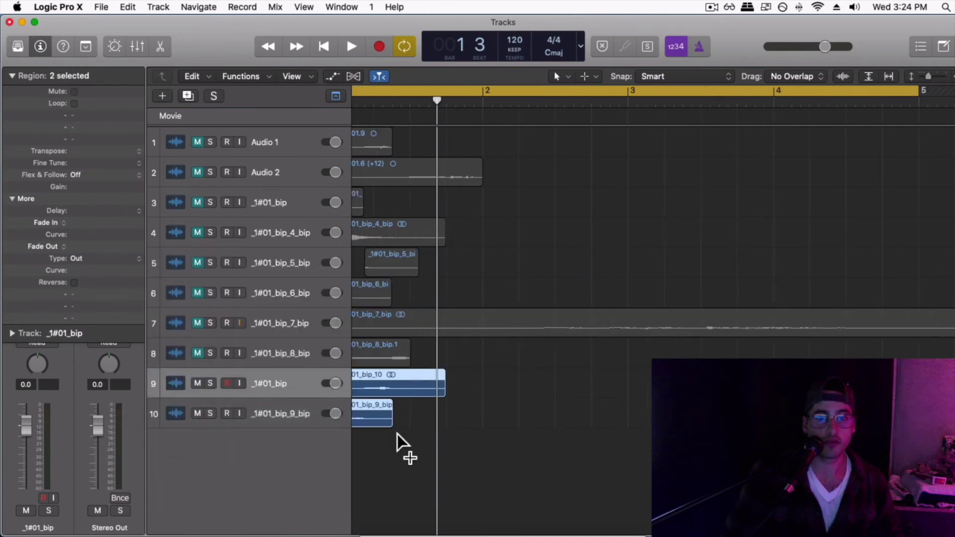
# Play back the newly bounced tracks and remove the tail of the track 9 region after about one and a half beats.
pyautogui.scroll(5, 397, 433)
pyautogui.press('space')
pyautogui.click(496, 485)
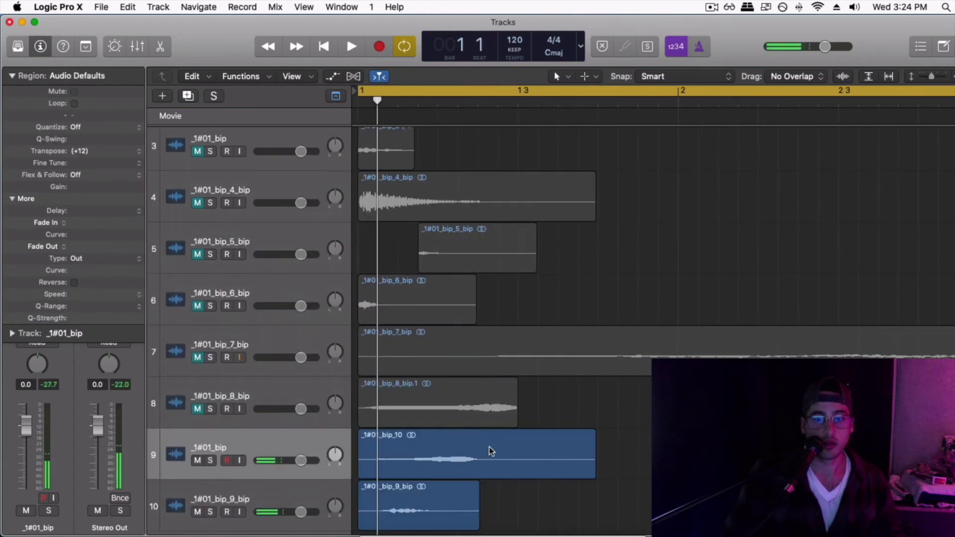
pyautogui.moveTo(479, 443); pyautogui.dragTo(649, 519)
pyautogui.press('Delete')
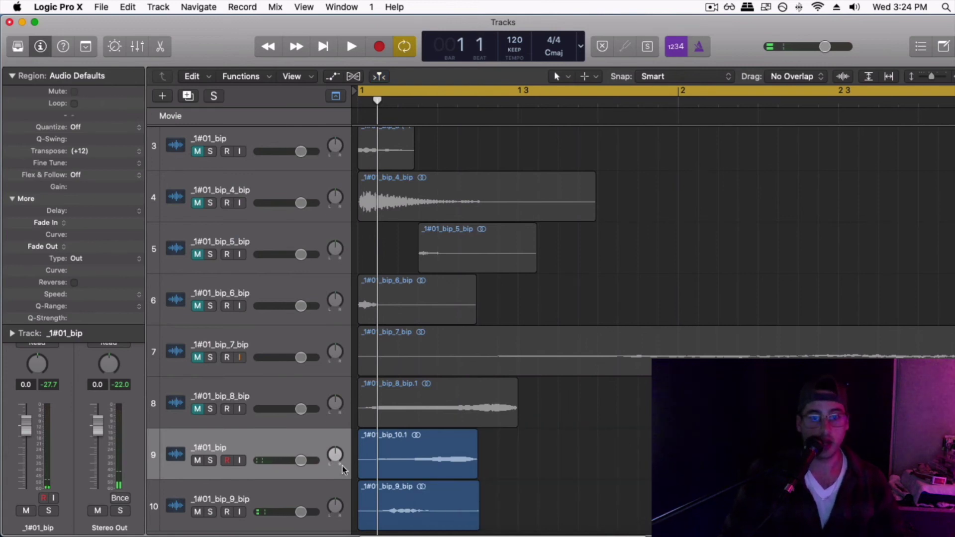
# Move the _1#01_bip_9_bip track above the _1#01_bip track, mute it, and select the _1#01_bip track.
pyautogui.click(321, 496)
pyautogui.moveTo(224, 508); pyautogui.dragTo(219, 455)
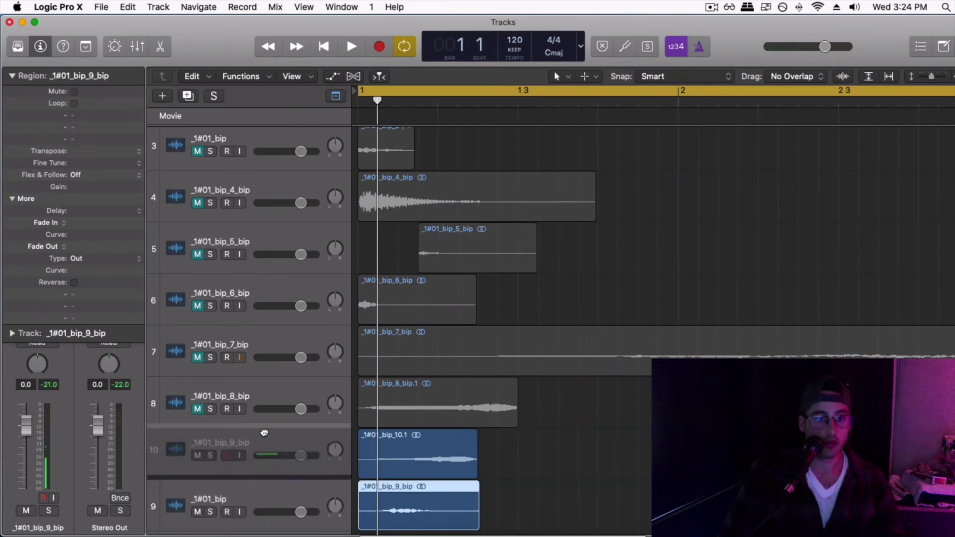
pyautogui.click(198, 461)
pyautogui.click(294, 485)
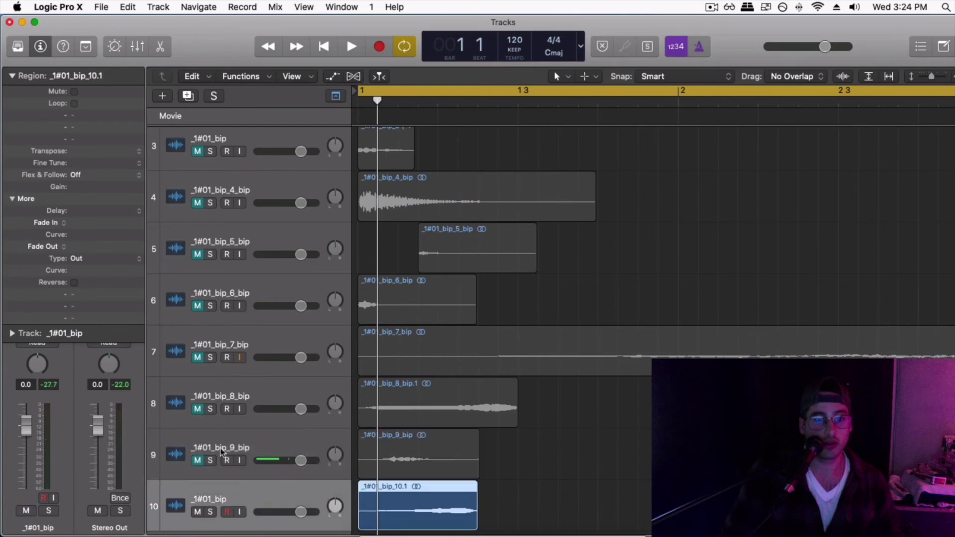
# Insert a Tremolo effect on track 10 and play it back.
pyautogui.click(10, 77)
pyautogui.click(56, 258)
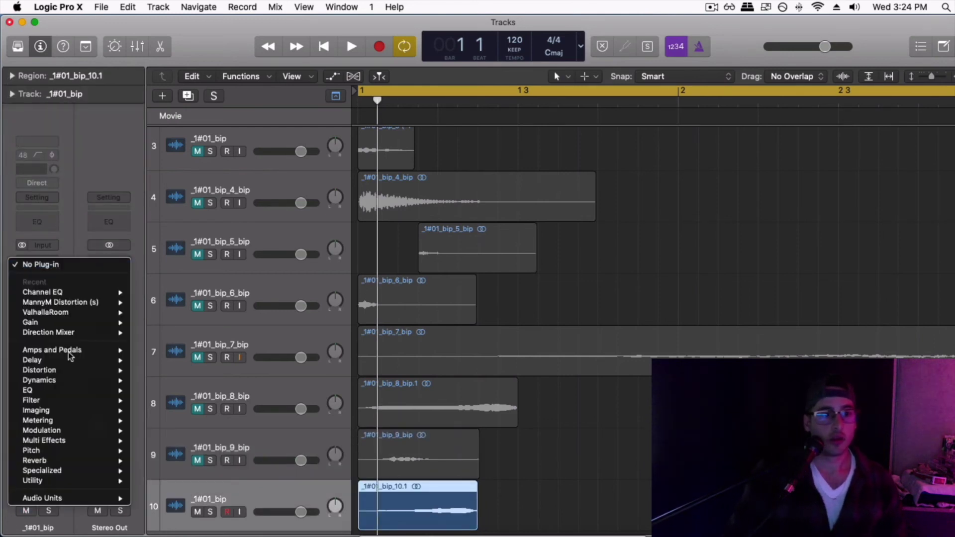
pyautogui.moveTo(90, 433)
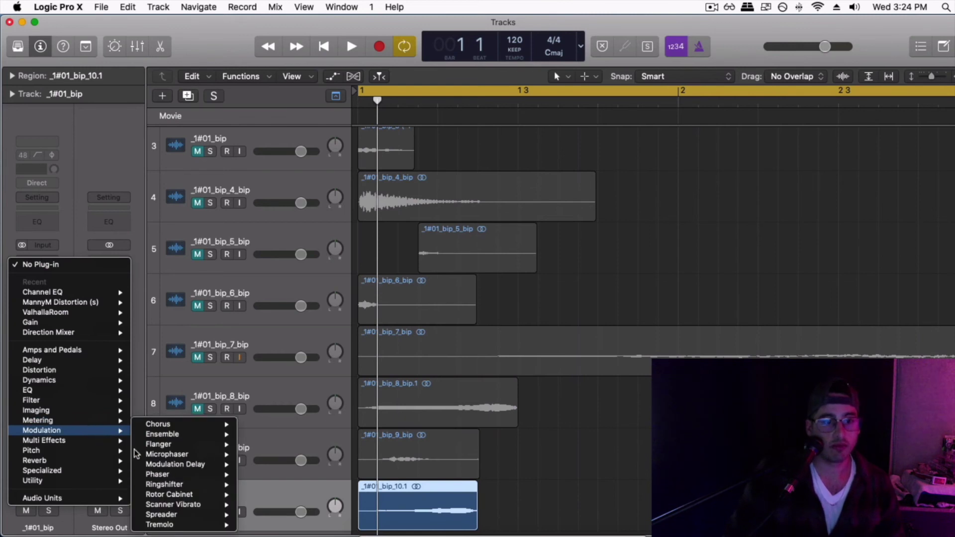
pyautogui.click(159, 525)
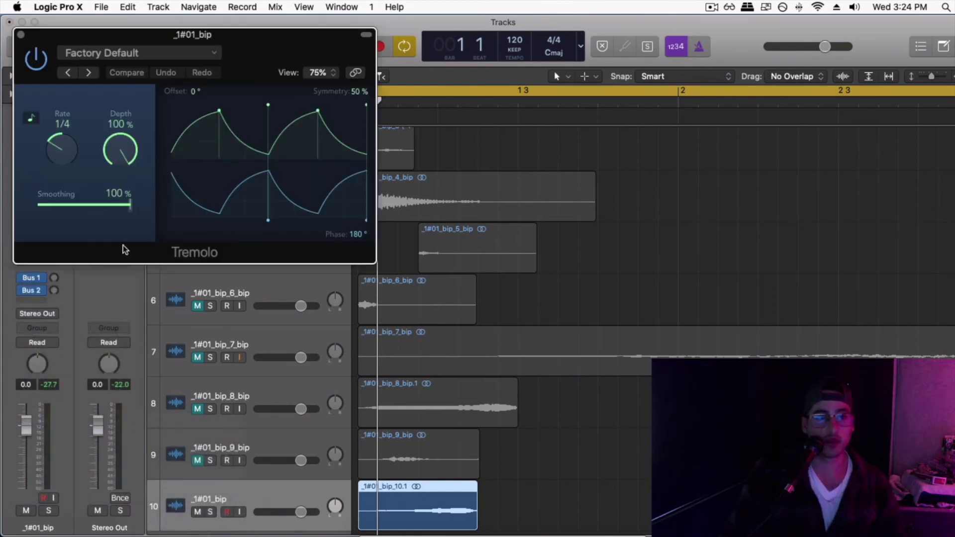
pyautogui.press('space')
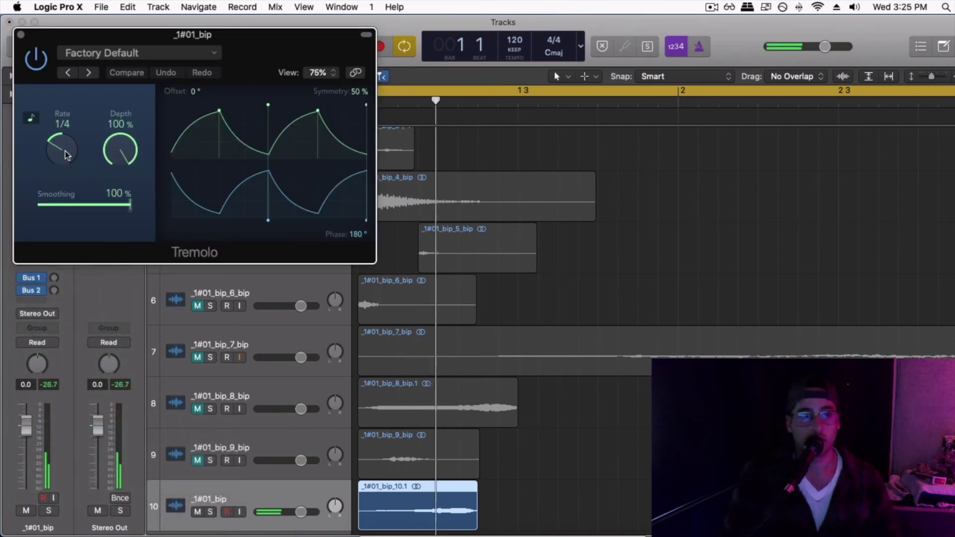
# Time-stretch the track 10 region to about four and a half beats and play it back.
pyautogui.click(478, 528)
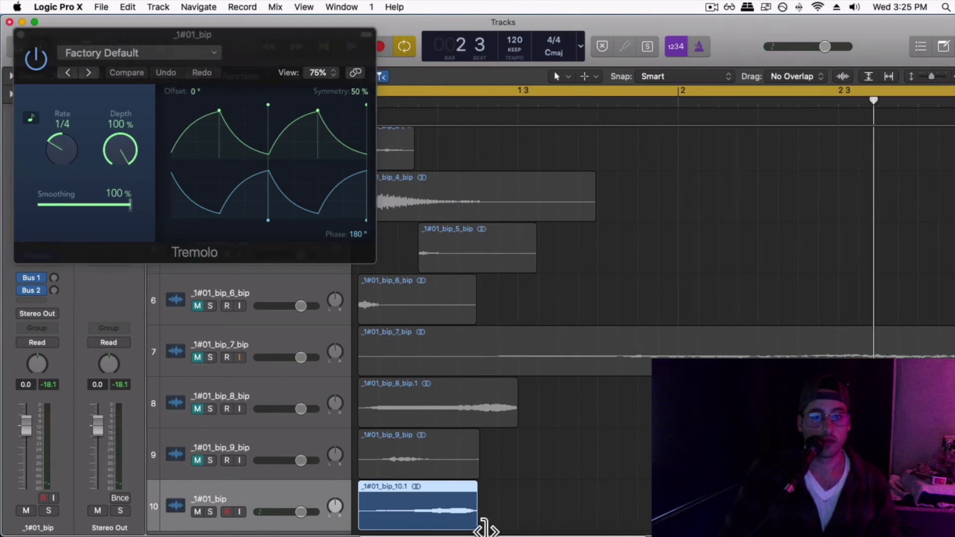
pyautogui.moveTo(478, 528); pyautogui.dragTo(721, 528)
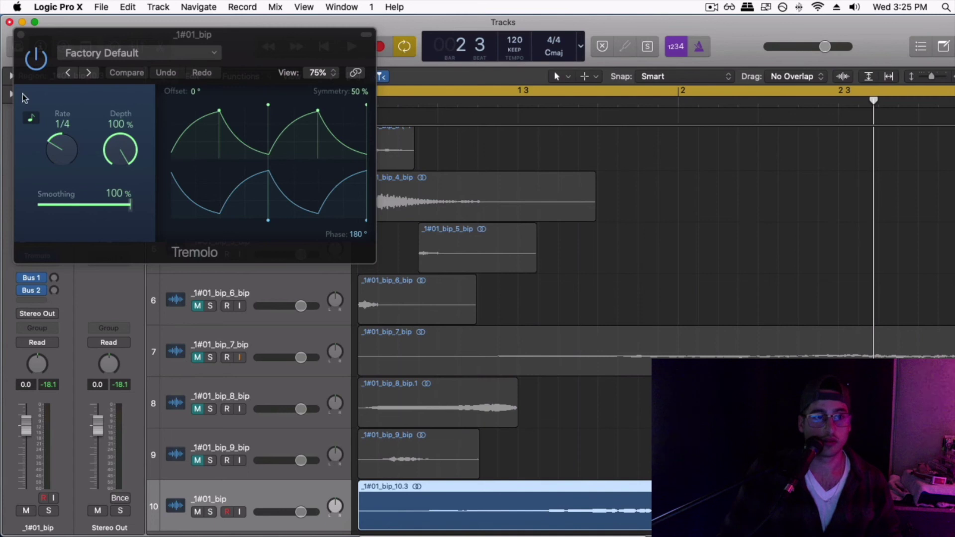
pyautogui.press('space')
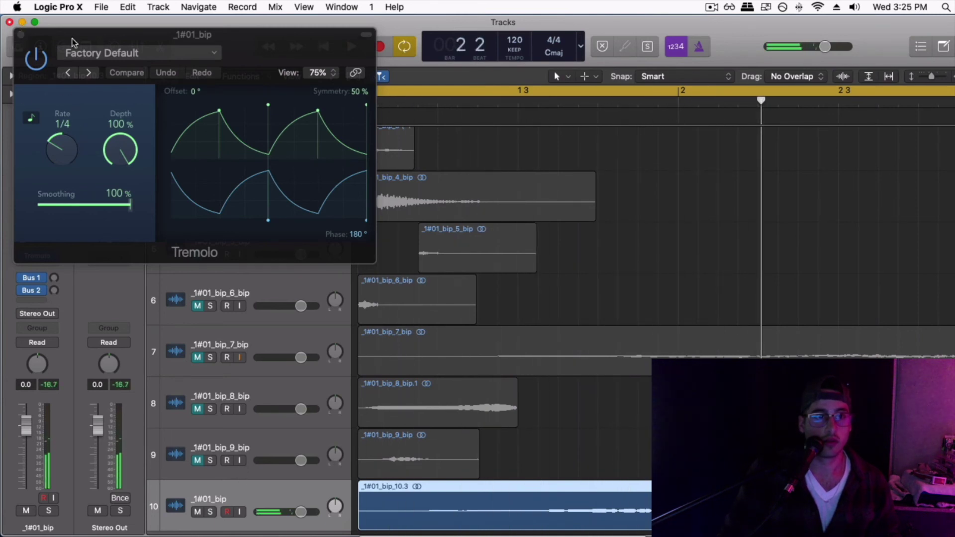
# Turn off tempo sync for the Tremolo rate while listening, and close the effect.
pyautogui.moveTo(71, 42); pyautogui.dragTo(383, 49)
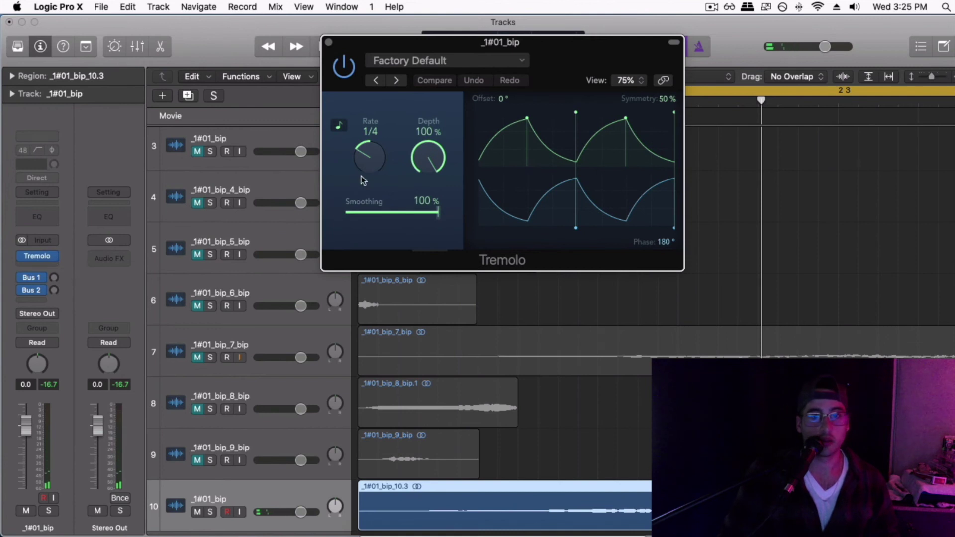
pyautogui.press('space')
pyautogui.click(339, 125)
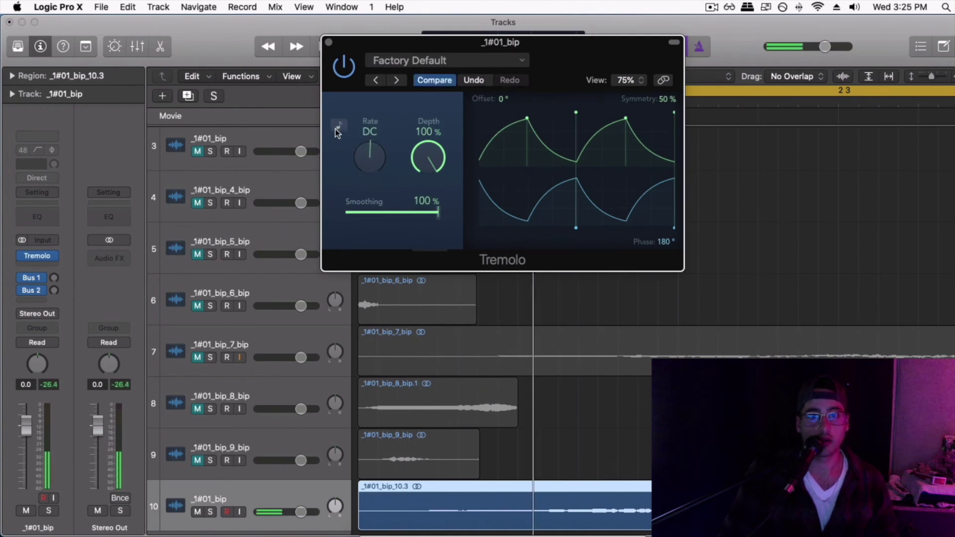
pyautogui.click(328, 42)
pyautogui.press('space')
# Replace the Tremolo on track 10 with the Ensemble modulation effect.
pyautogui.click(50, 257)
pyautogui.moveTo(111, 450)
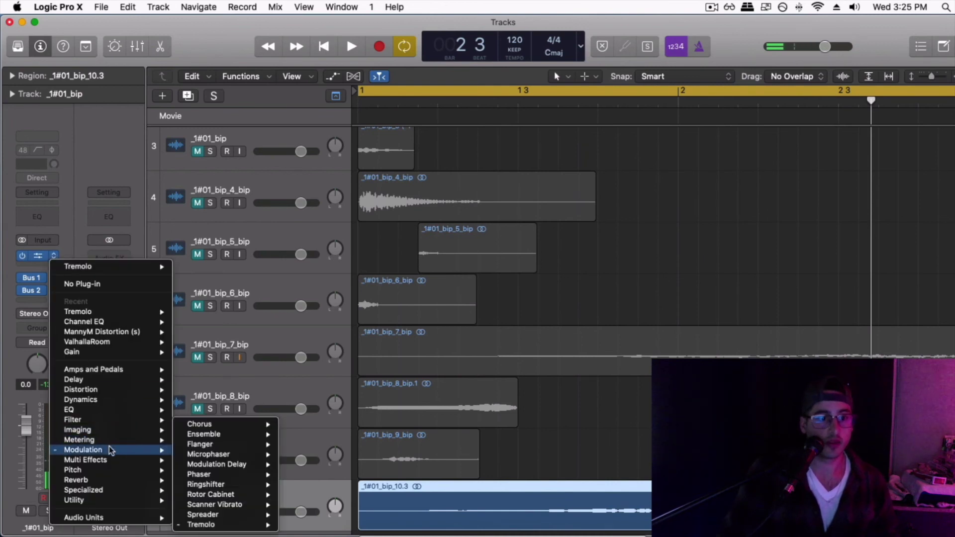
pyautogui.moveTo(227, 429)
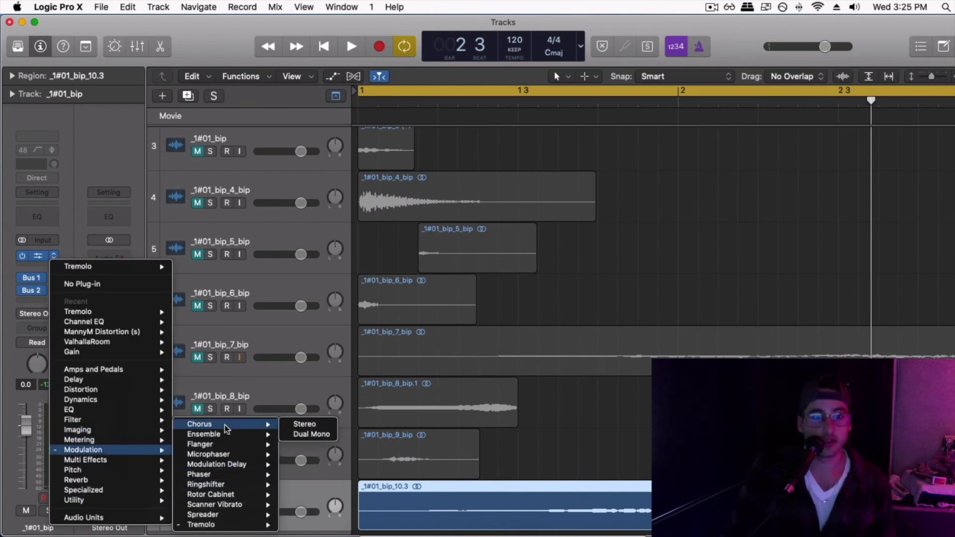
pyautogui.click(267, 436)
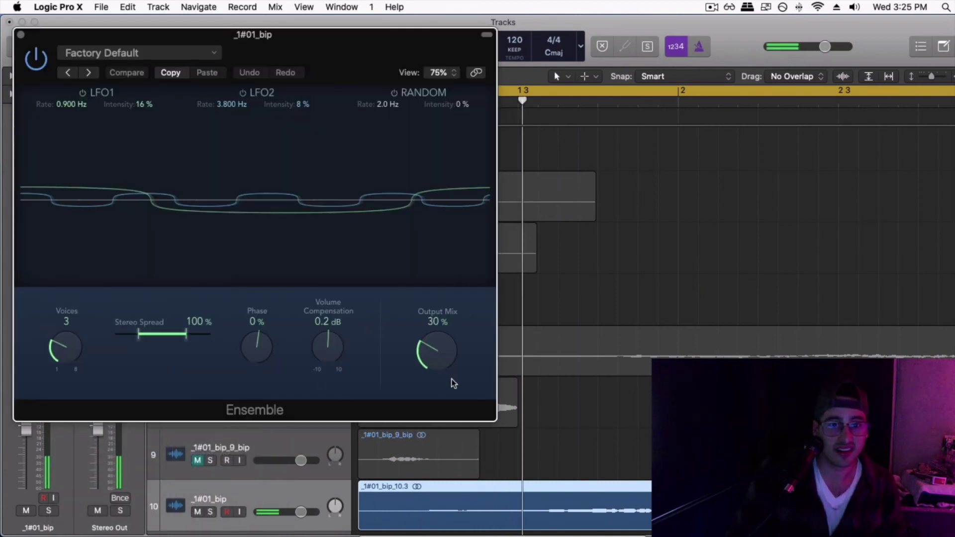
# Set the Ensemble effect's output mix to 100% and its voices to 8 during playback, and close the effect.
pyautogui.moveTo(450, 382); pyautogui.dragTo(471, 187)
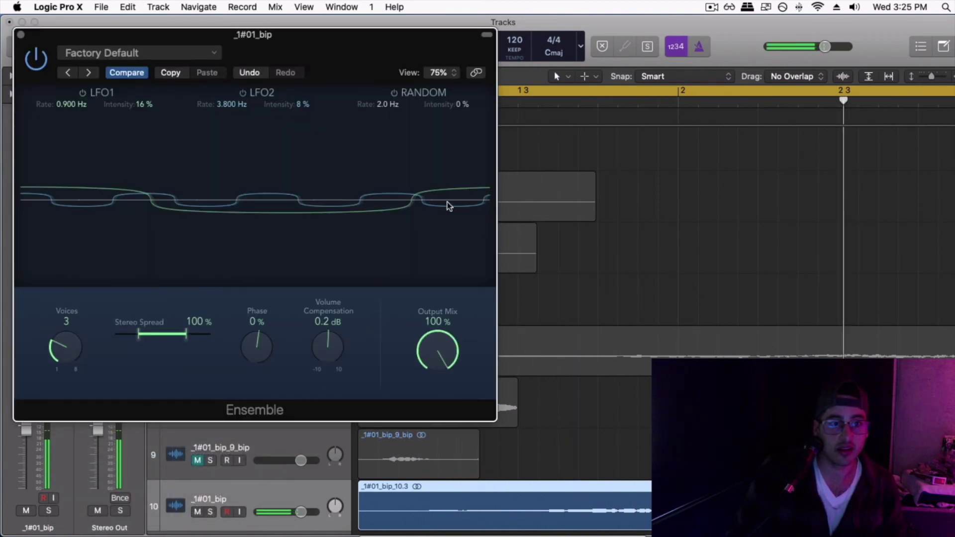
pyautogui.moveTo(66, 343); pyautogui.dragTo(64, 120)
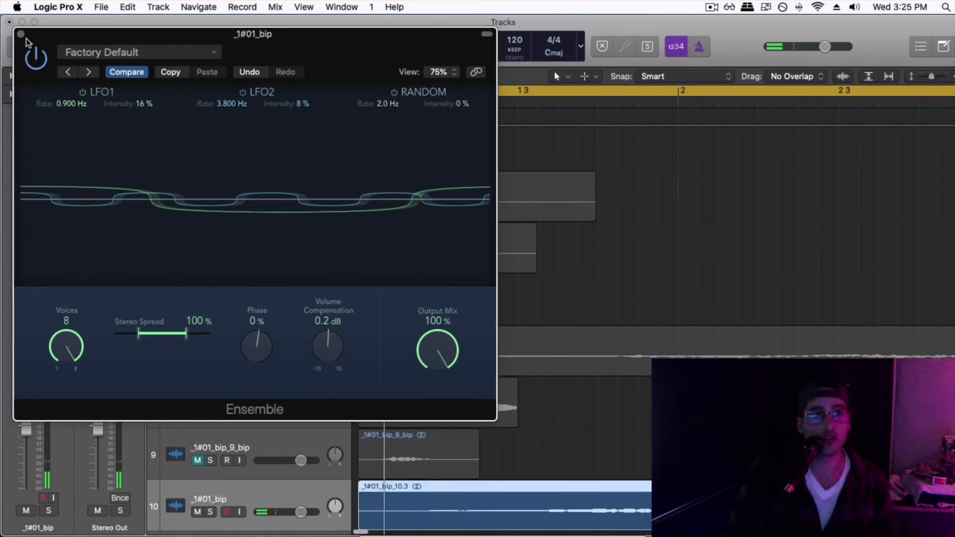
pyautogui.click(21, 33)
# Insert the Xfer OTT multiband compressor after the Ensemble on track 10 and play it back.
pyautogui.click(53, 257)
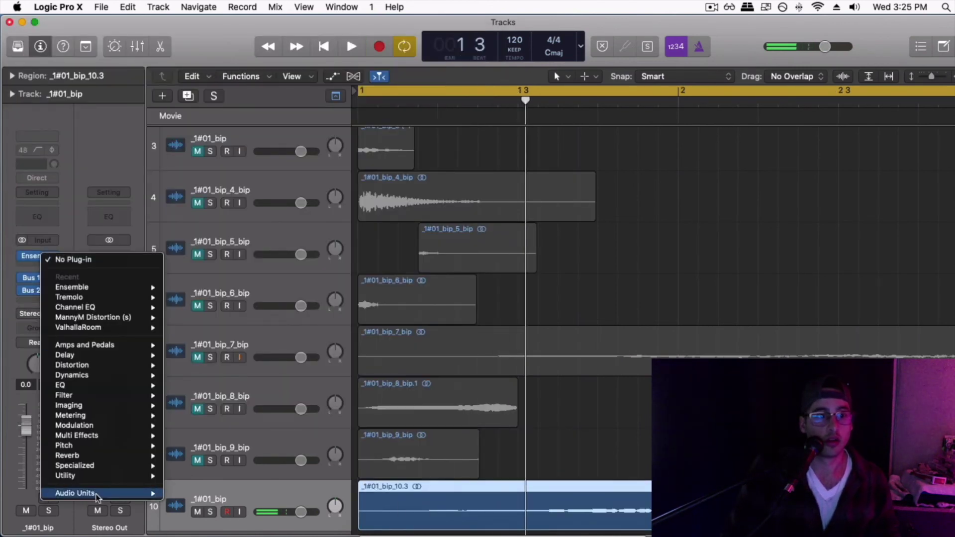
pyautogui.moveTo(97, 497)
pyautogui.moveTo(214, 515)
pyautogui.moveTo(294, 507)
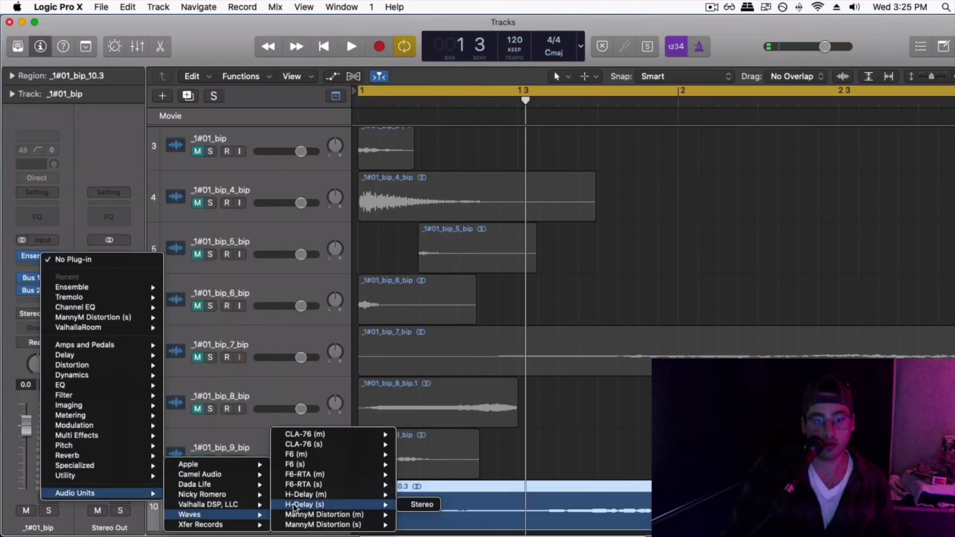
pyautogui.moveTo(301, 526)
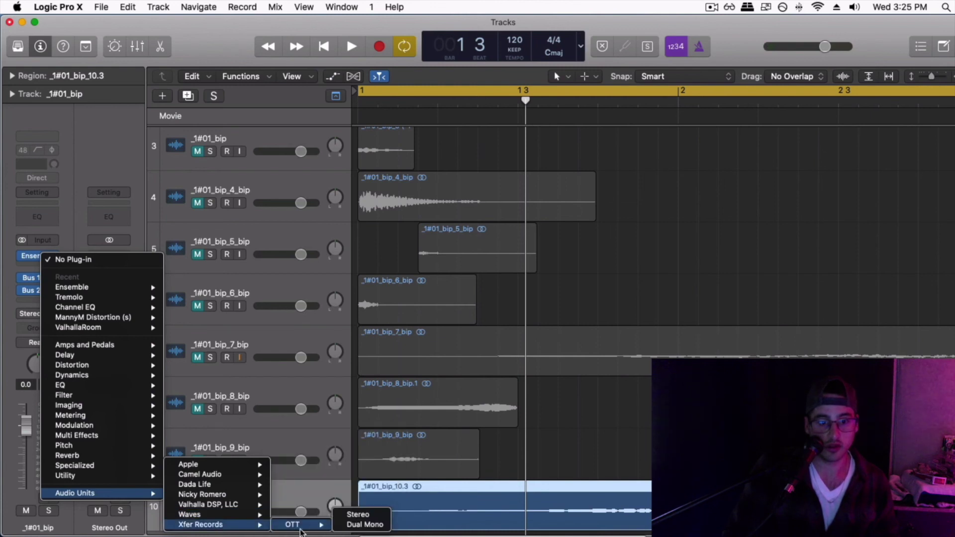
pyautogui.click(300, 526)
pyautogui.press('space')
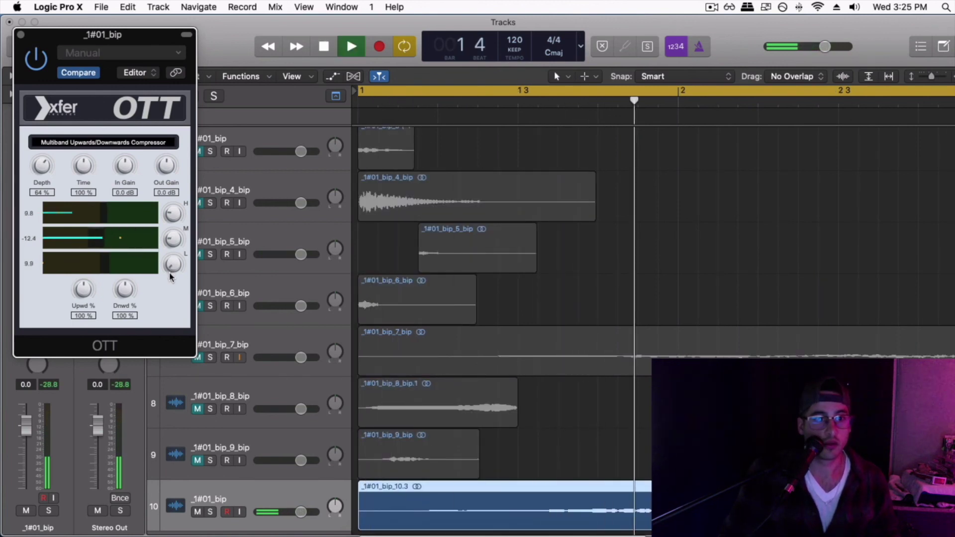
# Set the OTT depth to 100% and time to 65% while listening to the region.
pyautogui.press('space')
pyautogui.press('space')
pyautogui.moveTo(49, 165); pyautogui.dragTo(54, 132)
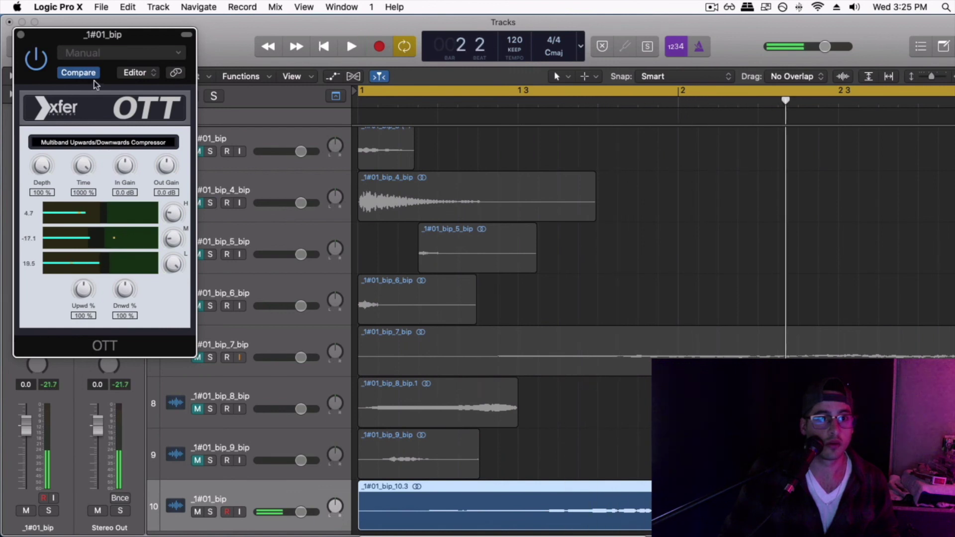
pyautogui.moveTo(83, 167); pyautogui.dragTo(89, 194)
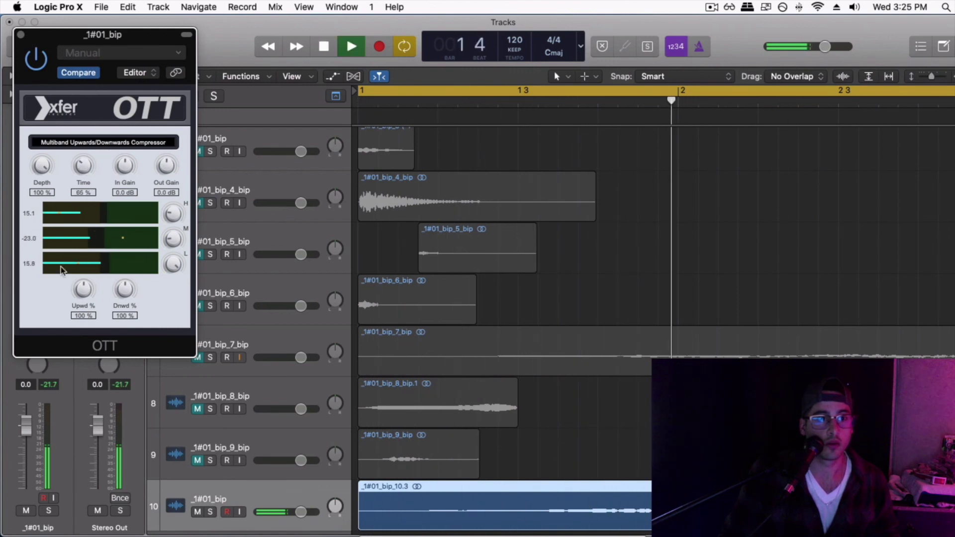
# Set the OTT upward compression to 136% and output gain to 1.8 dB while listening, and close the effect.
pyautogui.moveTo(83, 289); pyautogui.dragTo(91, 183)
pyautogui.moveTo(85, 292); pyautogui.dragTo(90, 321)
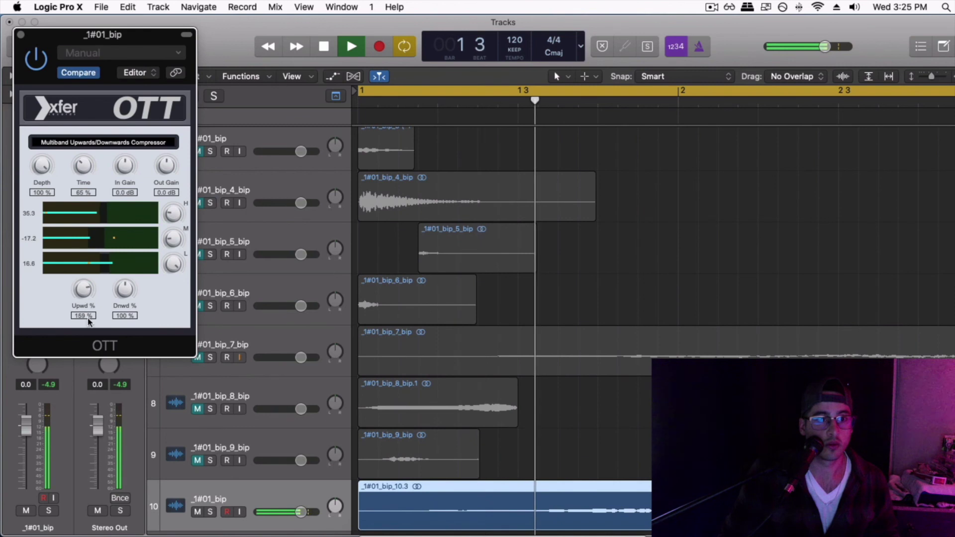
pyautogui.press('space')
pyautogui.moveTo(166, 166)
pyautogui.mouseDown()
pyautogui.moveTo(168, 136)
pyautogui.moveTo(174, 174)
pyautogui.mouseUp()
pyautogui.press('space')
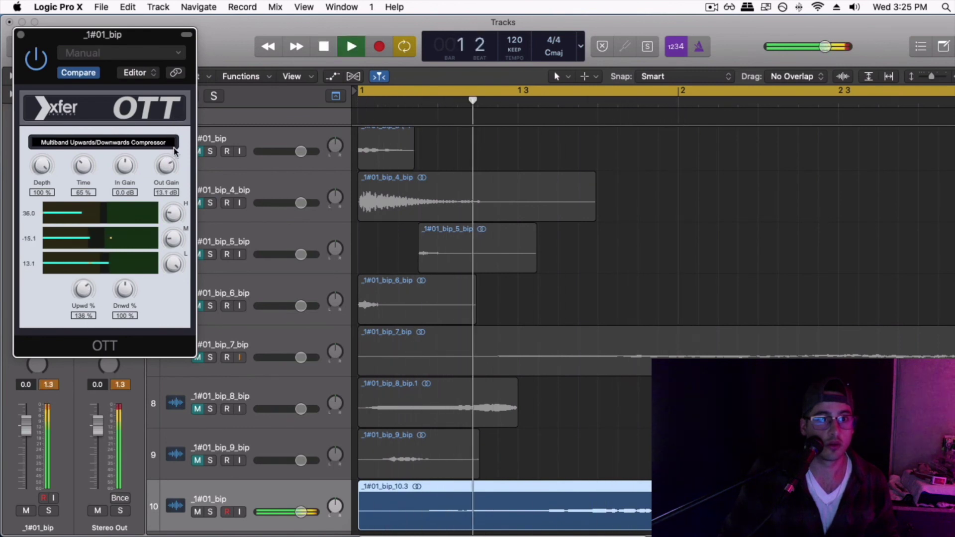
pyautogui.press('space')
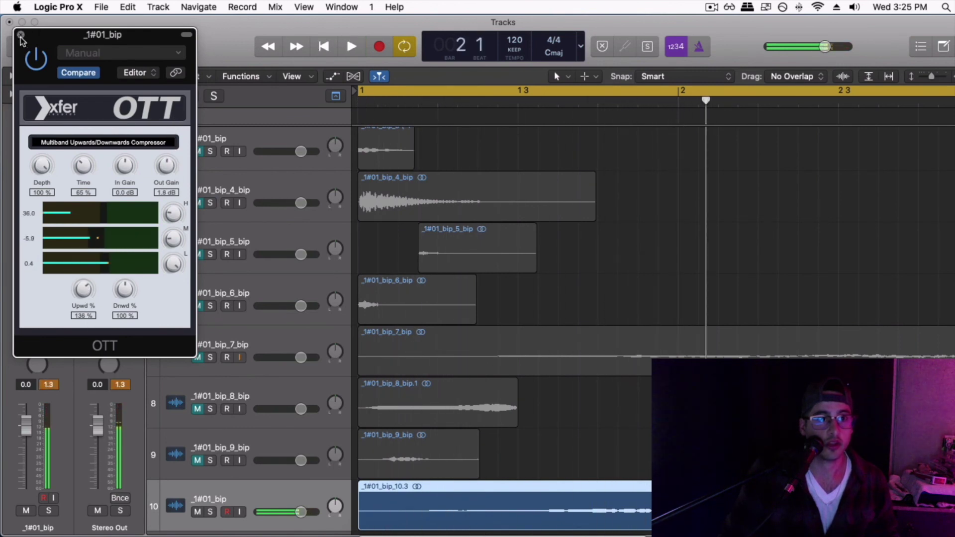
pyautogui.click(21, 35)
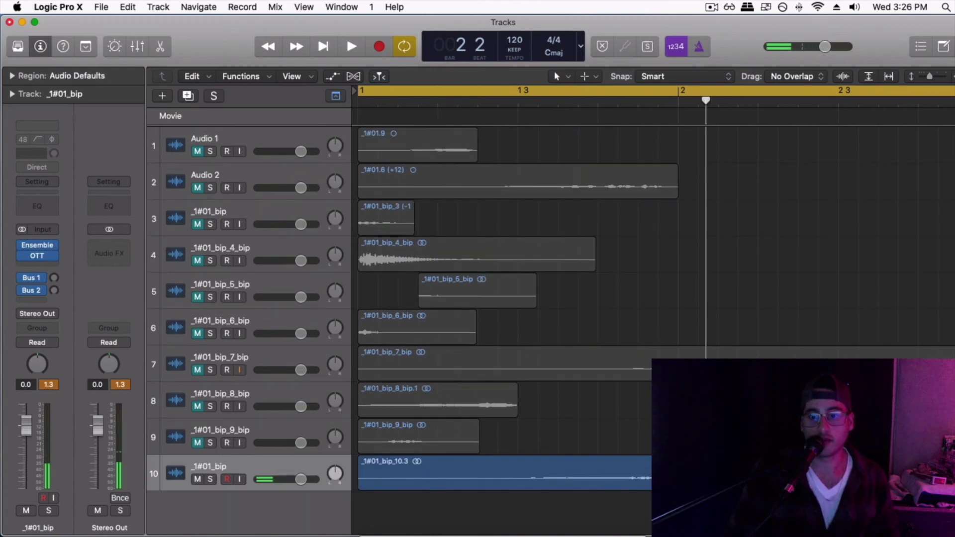
# Transpose the track 10 region by -15 semitones and play it back.
pyautogui.click(647, 473)
pyautogui.click(11, 75)
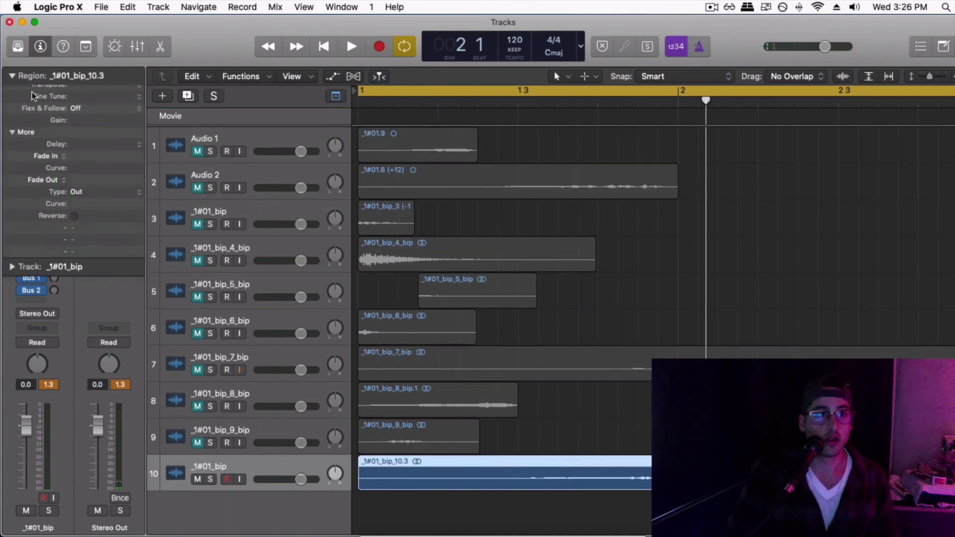
pyautogui.moveTo(79, 155); pyautogui.dragTo(86, 172)
pyautogui.press('space')
pyautogui.press('space')
pyautogui.press('space')
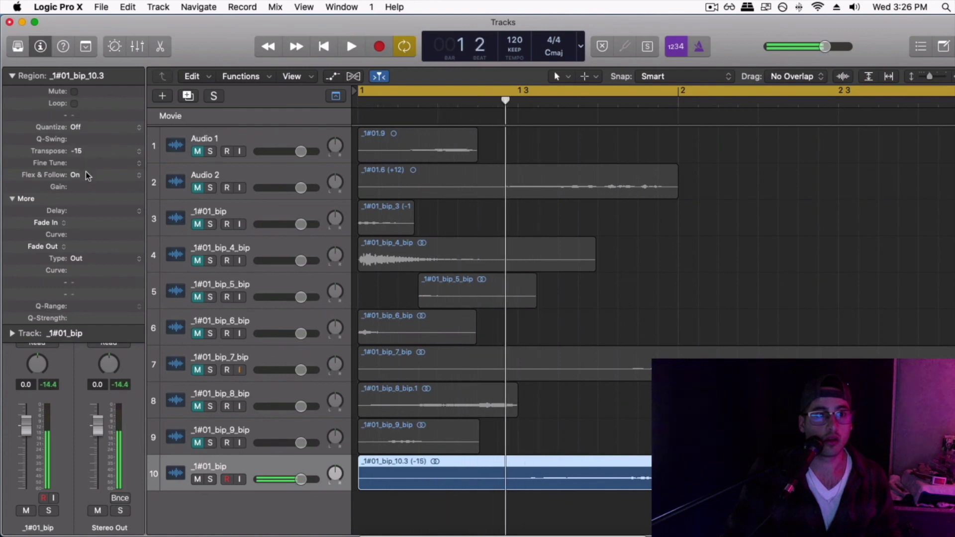
pyautogui.press('space')
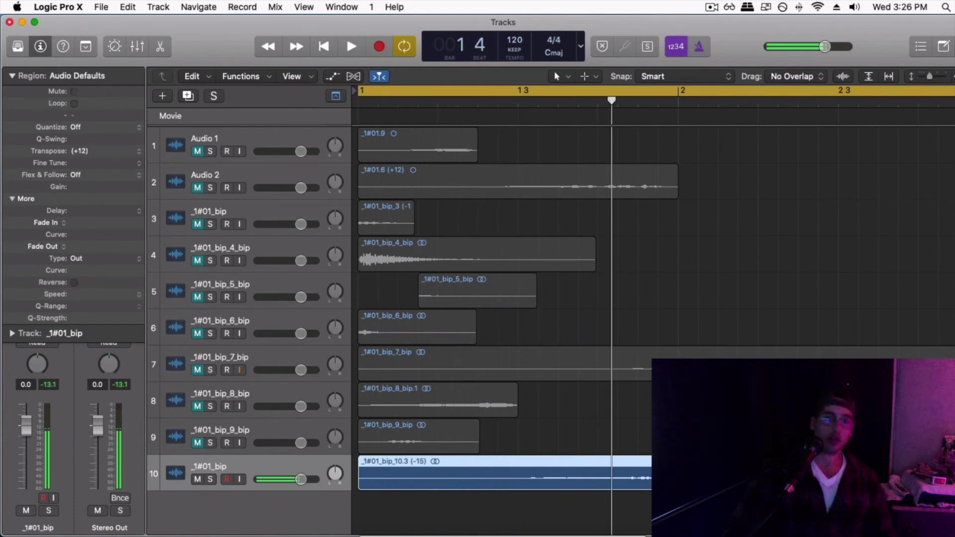
# Bounce the transposed track 10 region in place.
pyautogui.hotkey('ctrl', 'b')
pyautogui.press('Return')
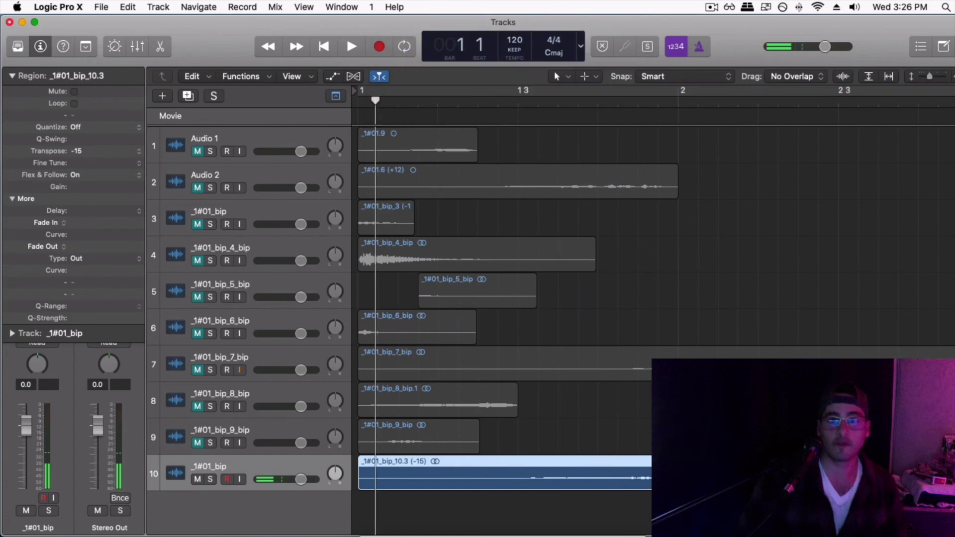